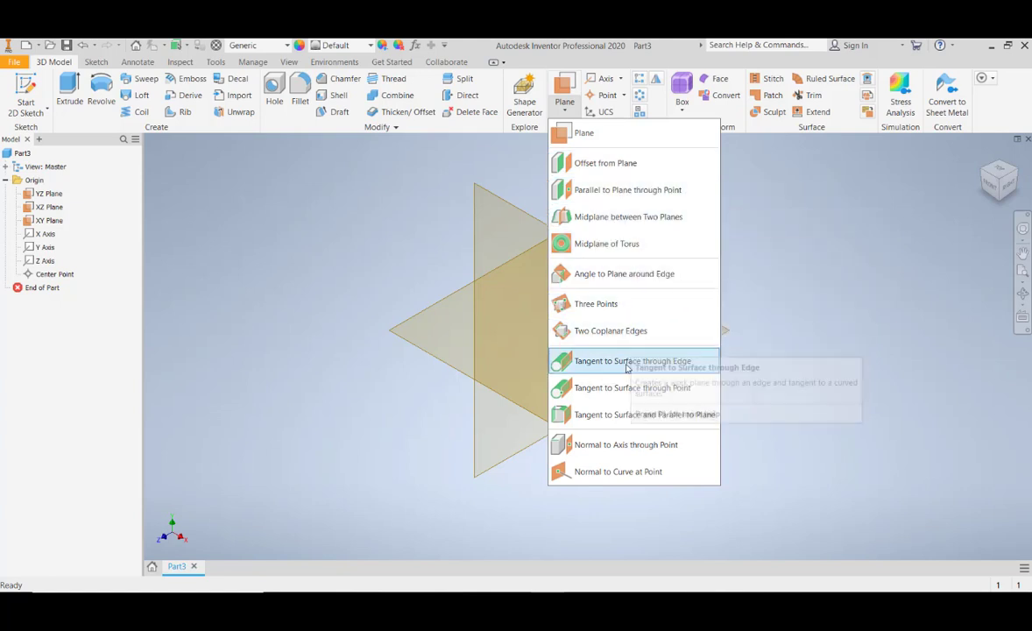
# - Start a 2D sketch on the horizontal origin plane and draw a rectangle from the origin
pyautogui.click(879, 464)
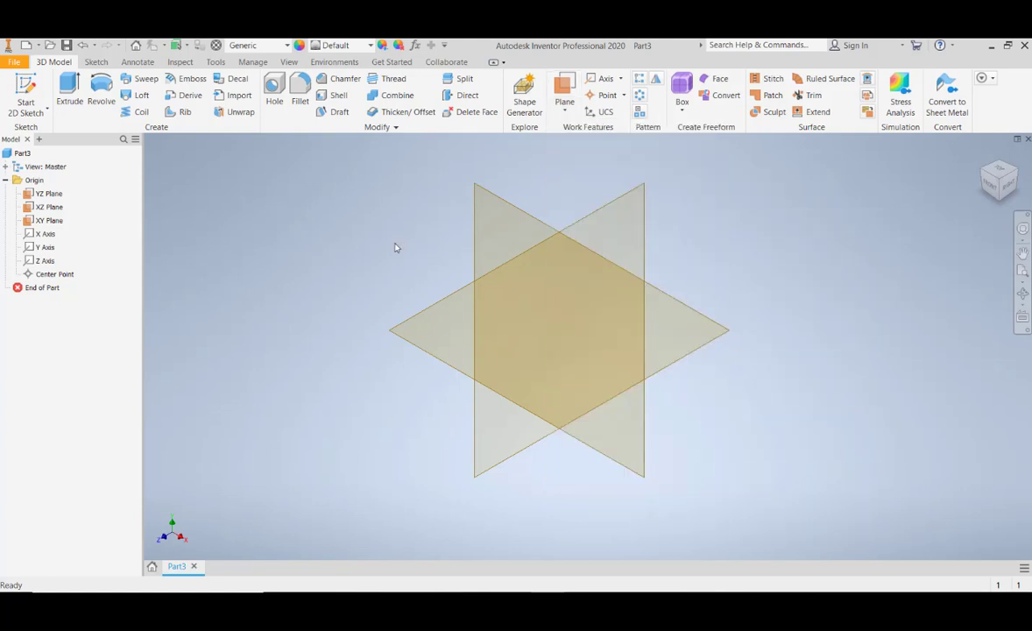
pyautogui.click(26, 93)
pyautogui.click(716, 344)
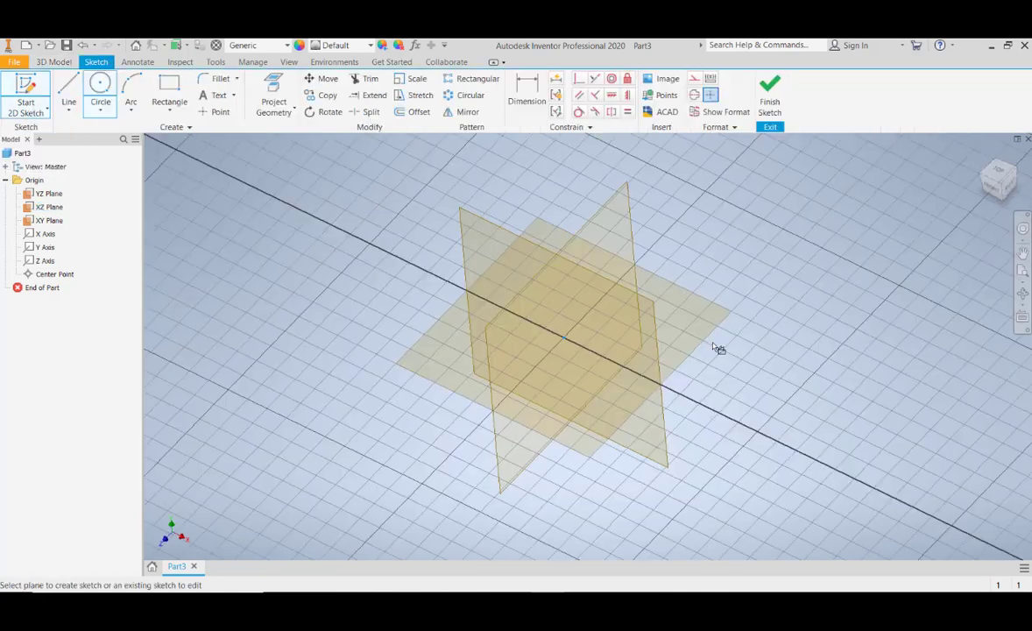
pyautogui.click(170, 90)
pyautogui.click(588, 346)
pyautogui.scroll(-8, 478, 287)
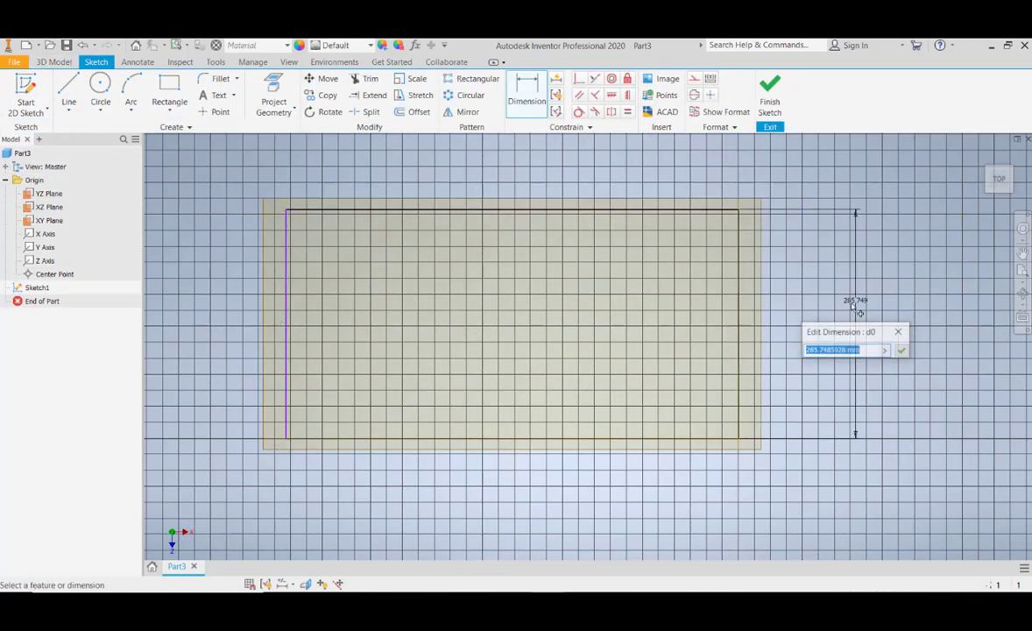
# - Dimension the rectangle to 200 mm by 600 mm and finish the sketch
pyautogui.write('200')
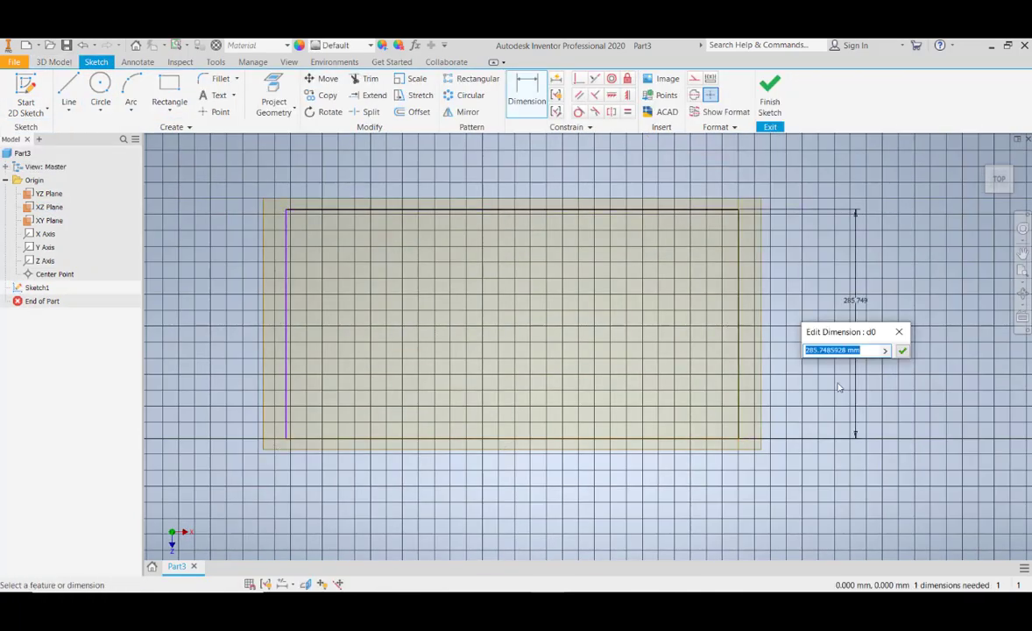
pyautogui.press('Return')
pyautogui.write('600')
pyautogui.press('Return')
pyautogui.click(770, 94)
pyautogui.scroll(-8, 701, 412)
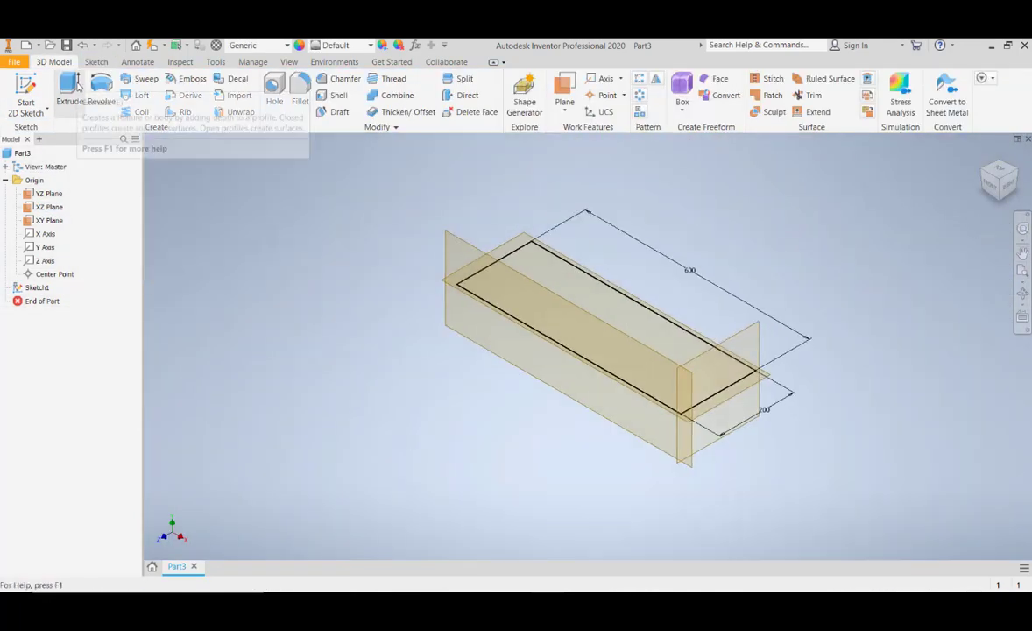
# - Extrude the rectangle profile 20 mm
pyautogui.click(70, 91)
pyautogui.scroll(-10, 561, 333)
pyautogui.moveTo(557, 278); pyautogui.dragTo(555, 480, button='middle')
pyautogui.scroll(6, 555, 480)
pyautogui.write('20')
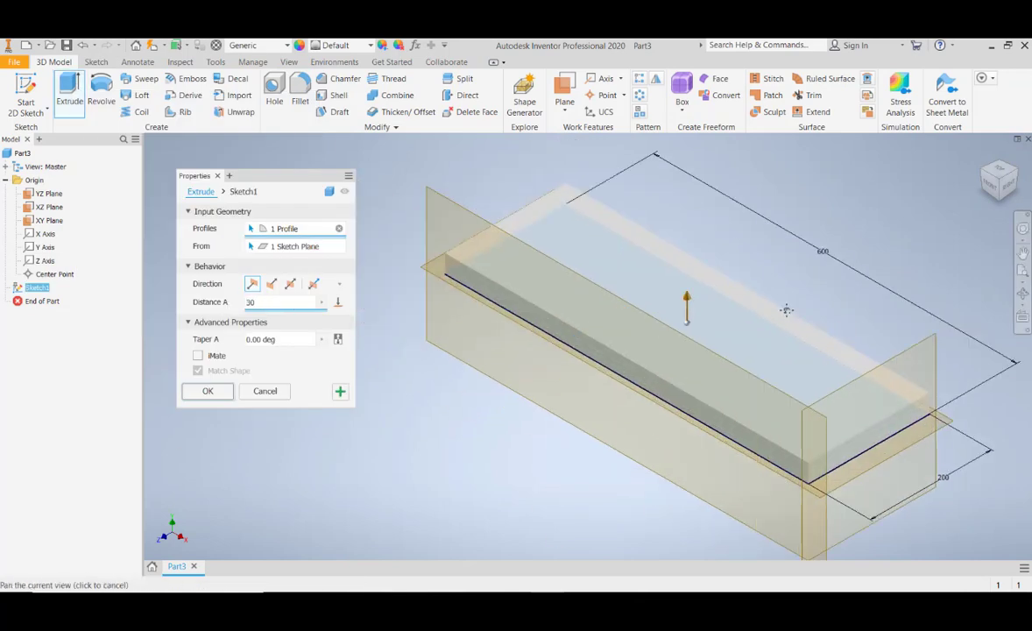
pyautogui.press('Return')
pyautogui.scroll(-3, 560, 260)
pyautogui.click(27, 95)
pyautogui.click(529, 253)
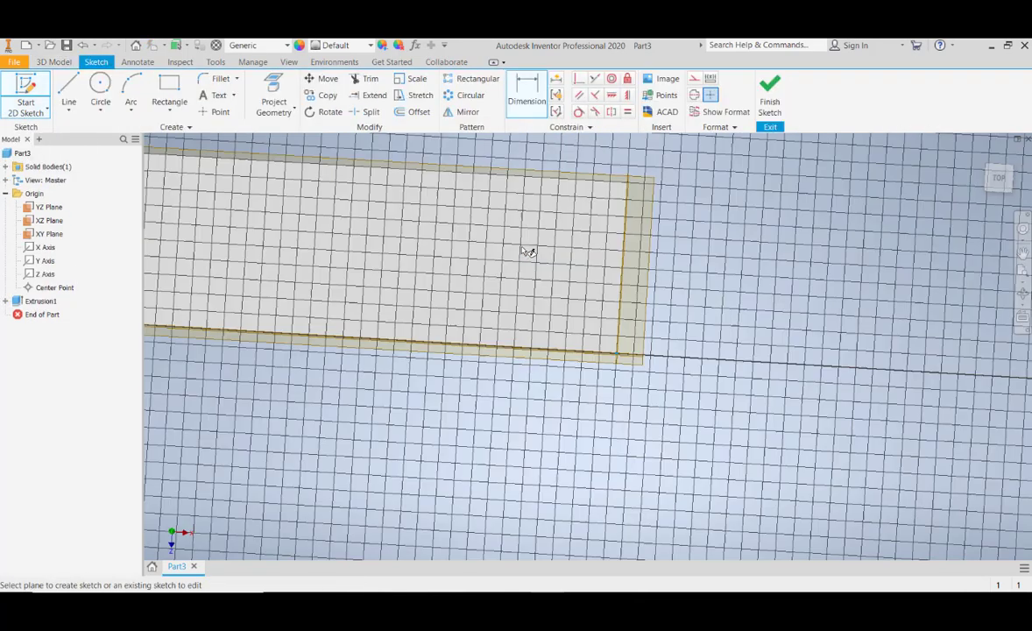
pyautogui.click(770, 94)
pyautogui.click(48, 316)
pyautogui.press('Delete')
# - Create a work plane around an edge of the block's top face at an angle of 0 deg
pyautogui.click(565, 106)
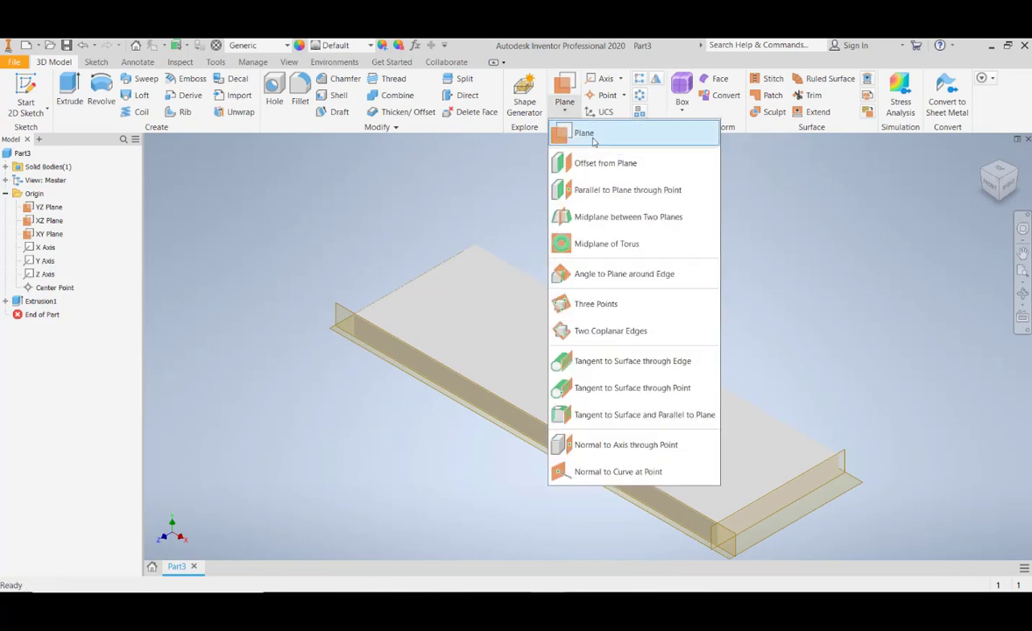
pyautogui.click(600, 138)
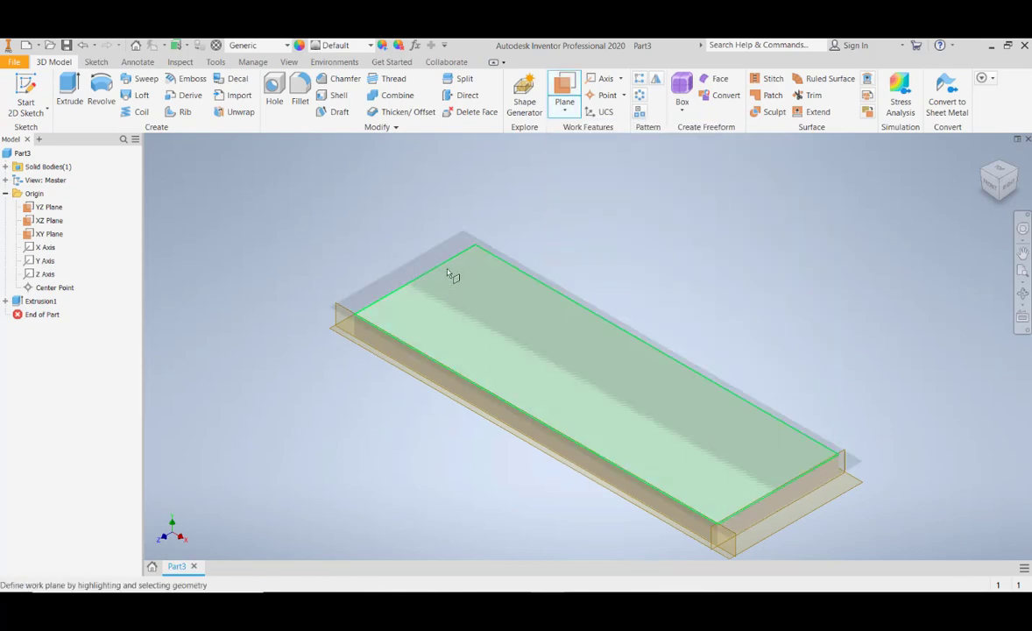
pyautogui.click(487, 280)
pyautogui.scroll(3, 526, 237)
pyautogui.scroll(-2, 528, 236)
pyautogui.click(532, 238)
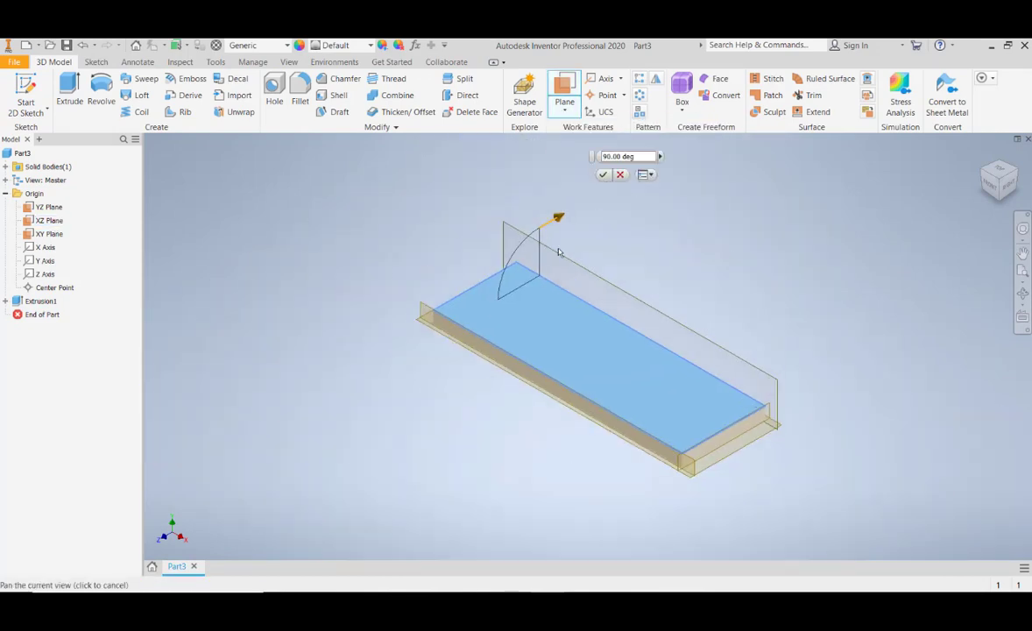
pyautogui.scroll(-4, 562, 249)
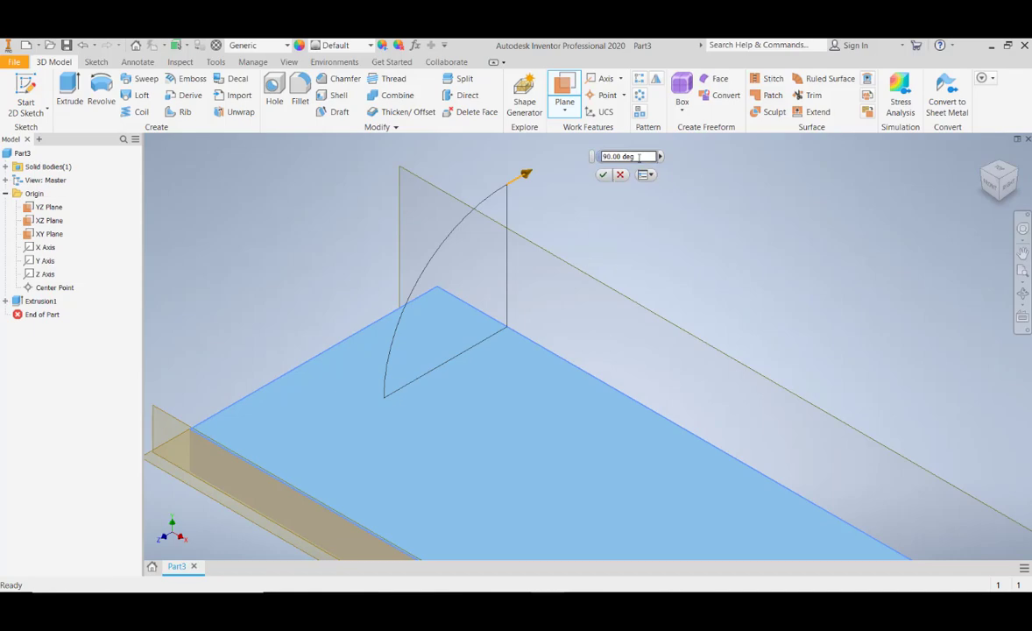
pyautogui.moveTo(637, 157); pyautogui.dragTo(364, 378)
pyautogui.write('0')
pyautogui.press('Return')
# - Start a sketch on the new work plane
pyautogui.moveTo(220, 432); pyautogui.dragTo(299, 330, button='middle')
pyautogui.press('s')
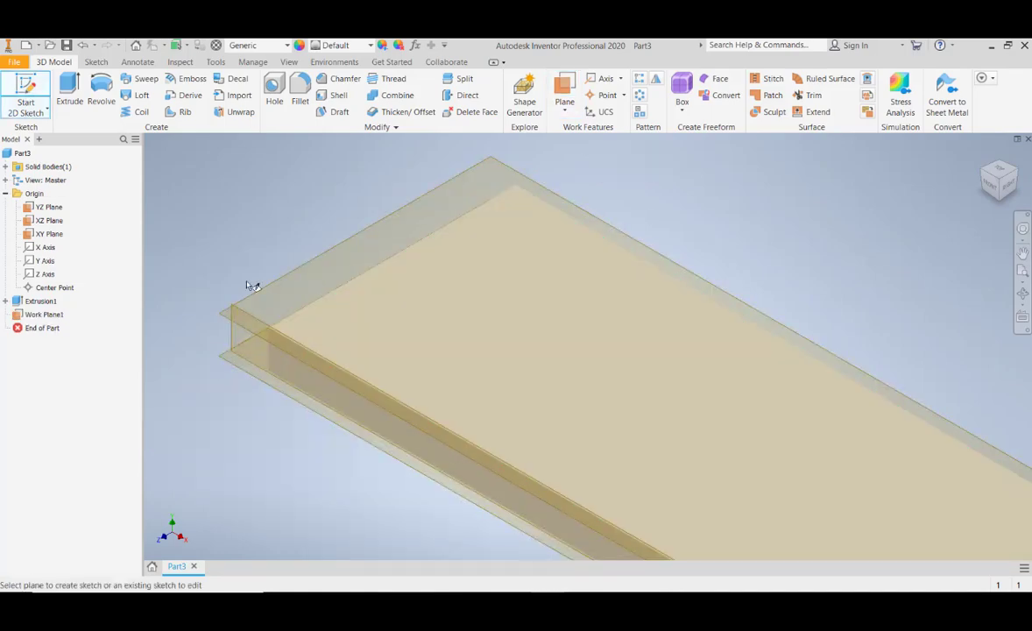
pyautogui.click(256, 291)
pyautogui.press('s')
# - Delete the work plane together with its dependent sketch
pyautogui.click(344, 237)
pyautogui.press('Delete')
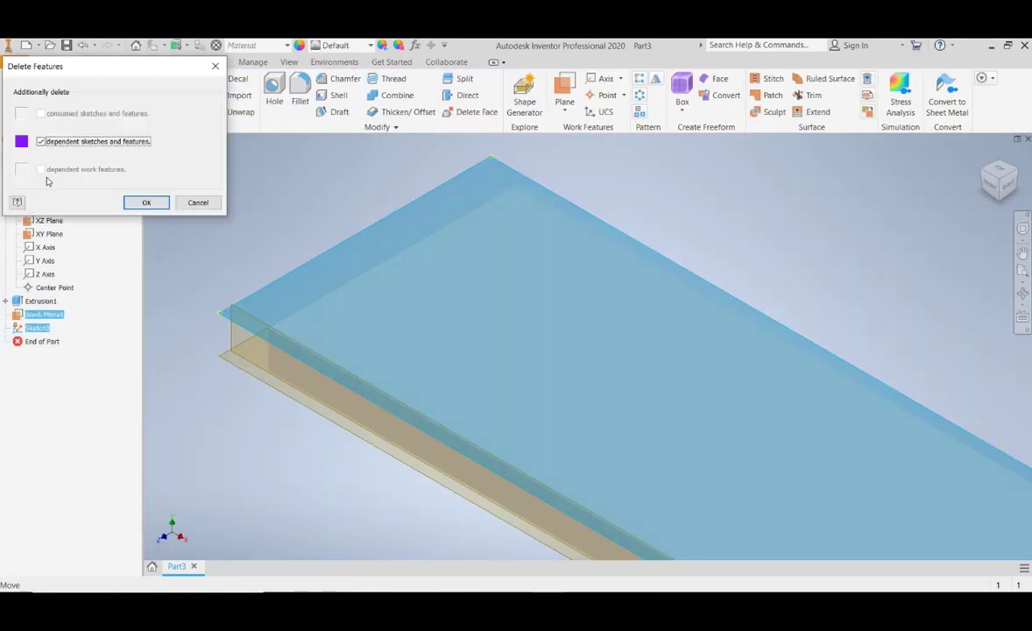
pyautogui.click(147, 203)
# - Create a work plane through the top face's short back edge at an angle of 45 deg
pyautogui.click(565, 85)
pyautogui.moveTo(615, 212); pyautogui.dragTo(526, 200, button='middle')
pyautogui.click(510, 259)
pyautogui.click(523, 225)
pyautogui.scroll(-5, 487, 211)
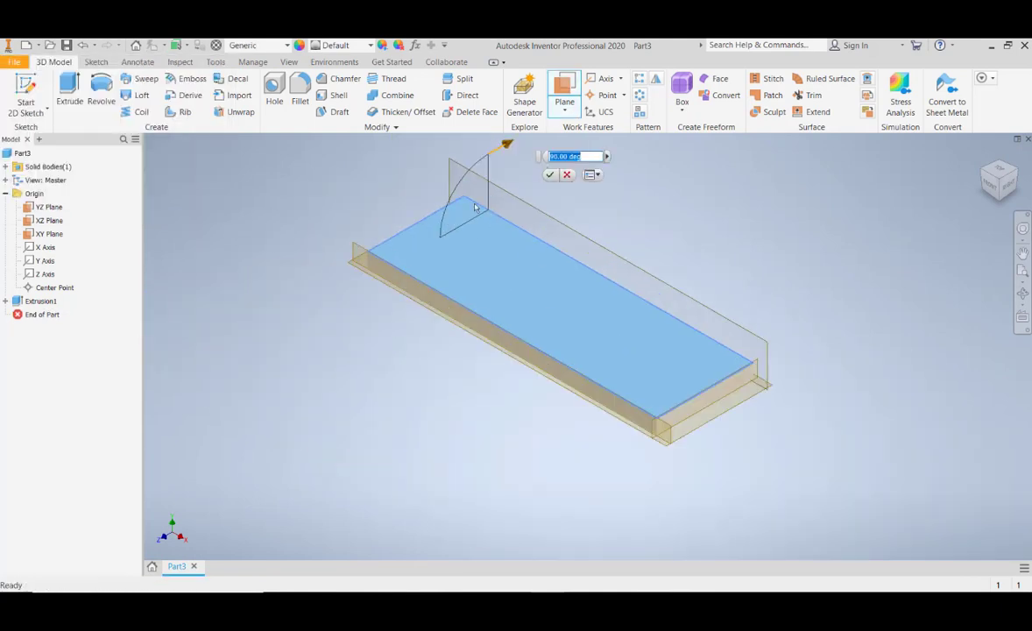
pyautogui.write('45')
pyautogui.press('Return')
# - Start a sketch on the 45° work plane and draw a circle on it
pyautogui.keyDown('shift'); pyautogui.moveTo(739, 344); pyautogui.dragTo(685, 290, button='middle'); pyautogui.keyUp('shift')
pyautogui.click(998, 181)
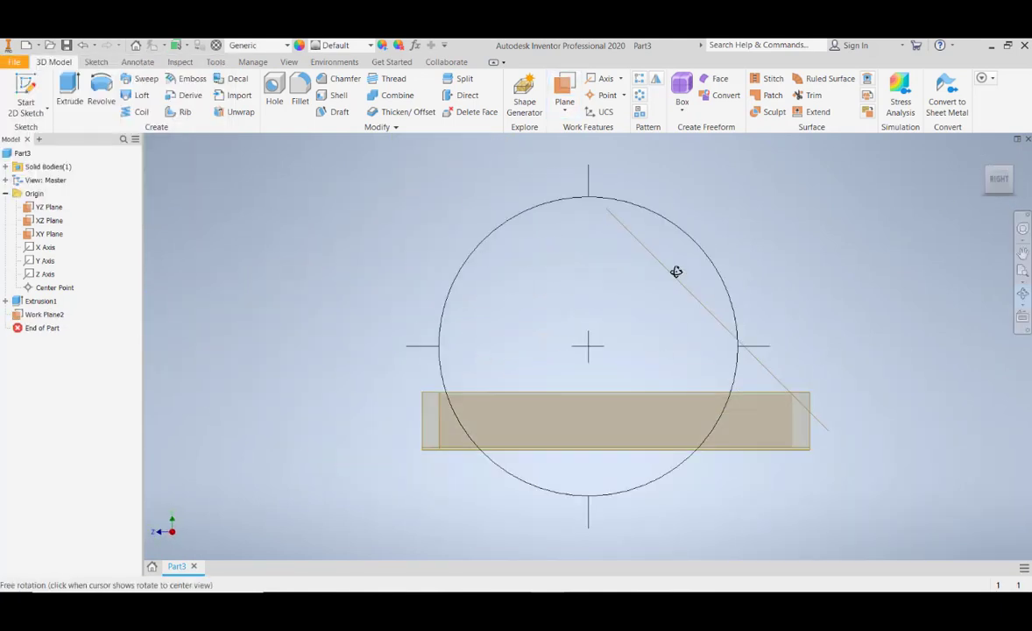
pyautogui.moveTo(586, 222); pyautogui.dragTo(571, 326)
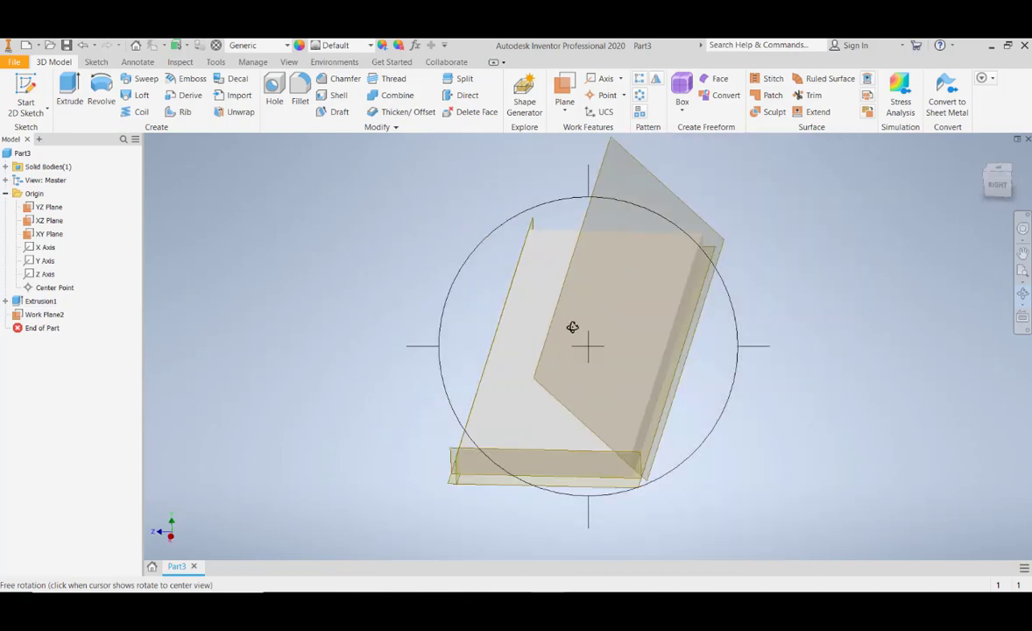
pyautogui.click(26, 93)
pyautogui.click(641, 212)
pyautogui.press('c')
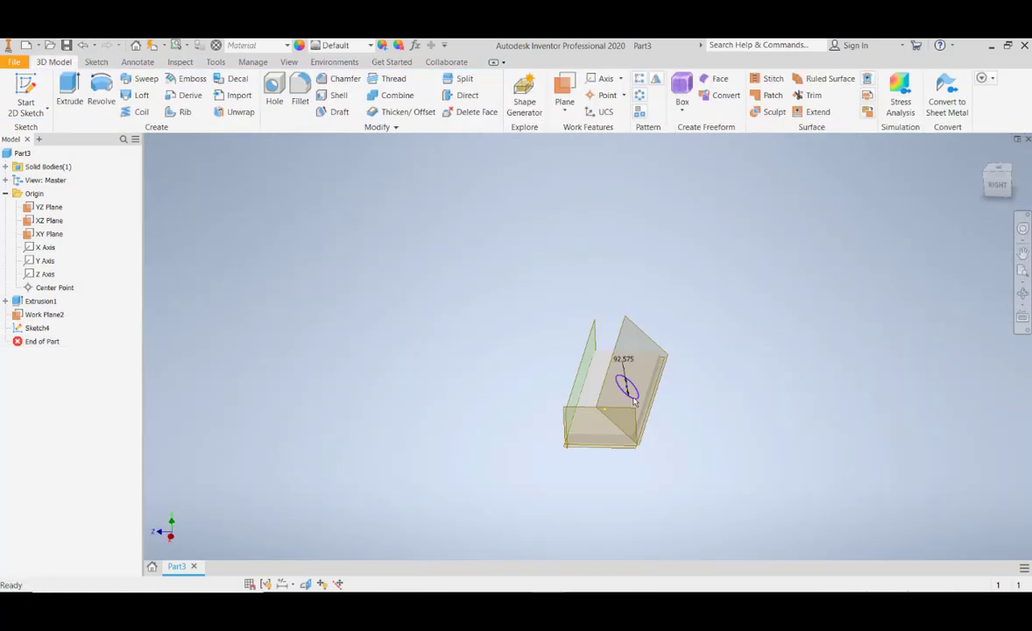
# - Extrude the circular profile in the flipped direction by dragging its distance
pyautogui.press('e')
pyautogui.click(271, 284)
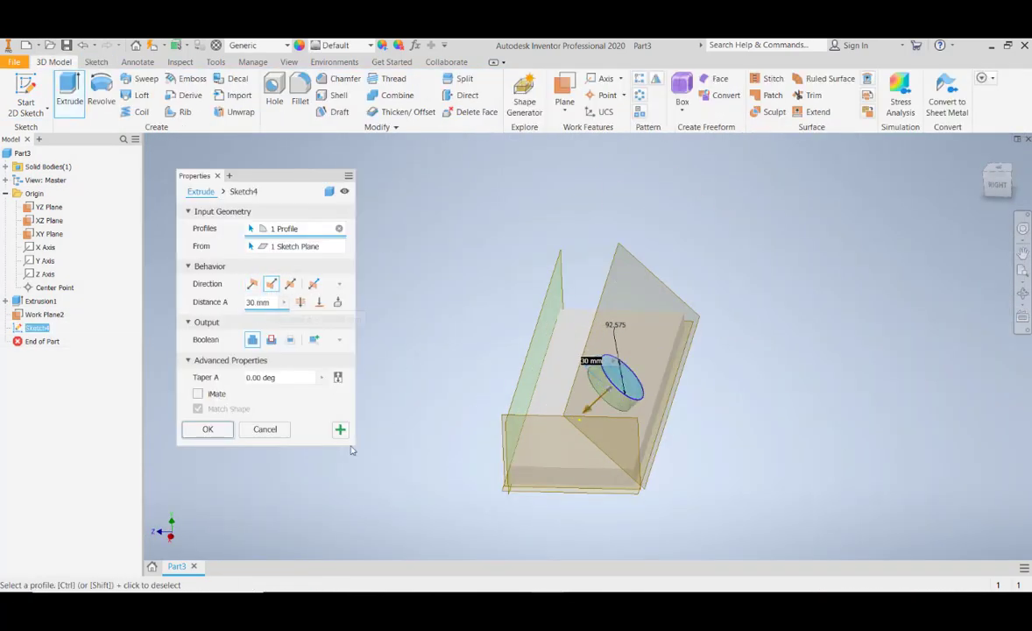
pyautogui.moveTo(586, 415); pyautogui.dragTo(524, 467)
pyautogui.click(999, 184)
pyautogui.click(1022, 271)
pyautogui.click(219, 433)
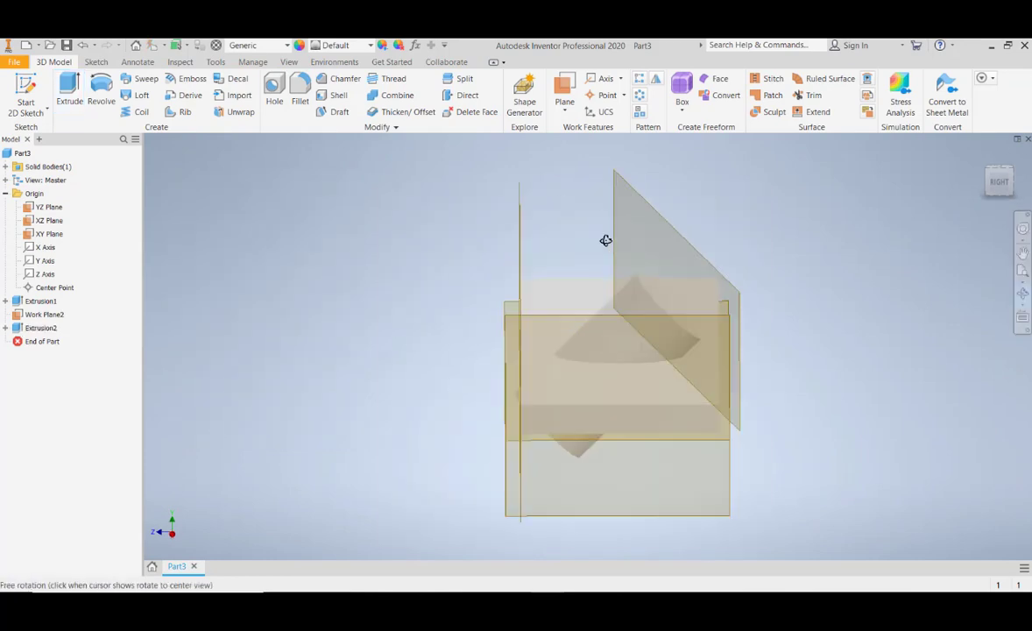
# - Delete the circular extrusion together with its sketch
pyautogui.moveTo(606, 239)
pyautogui.keyDown('shift'); pyautogui.mouseDown(button='middle')
pyautogui.moveTo(557, 282)
pyautogui.moveTo(593, 344)
pyautogui.moveTo(673, 343)
pyautogui.moveTo(644, 348)
pyautogui.moveTo(682, 318)
pyautogui.moveTo(594, 345)
pyautogui.mouseUp(button='middle'); pyautogui.keyUp('shift')
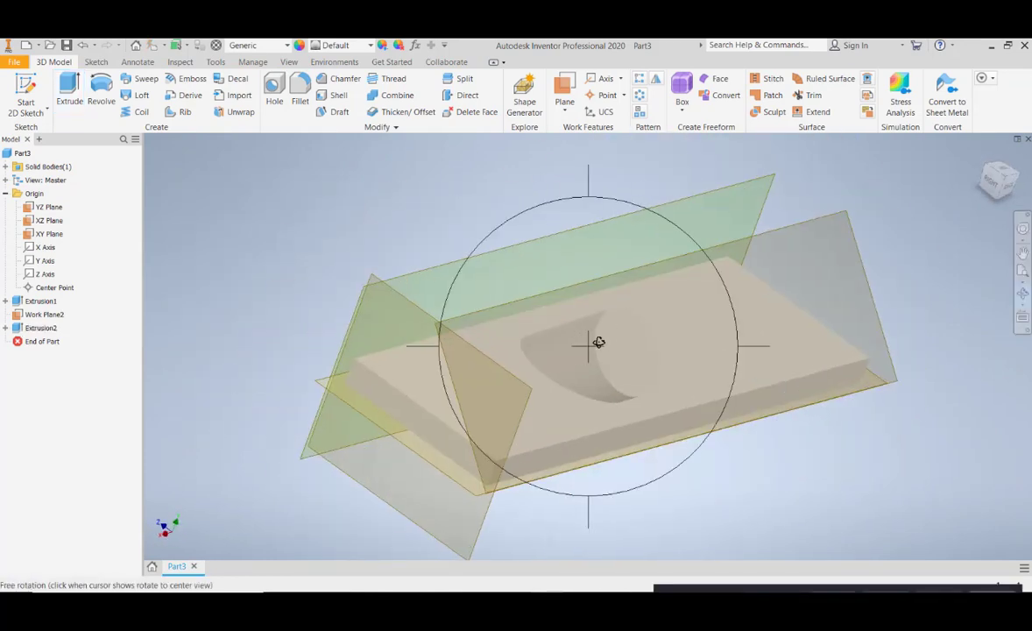
pyautogui.click(40, 328)
pyautogui.press('Delete')
pyautogui.click(147, 201)
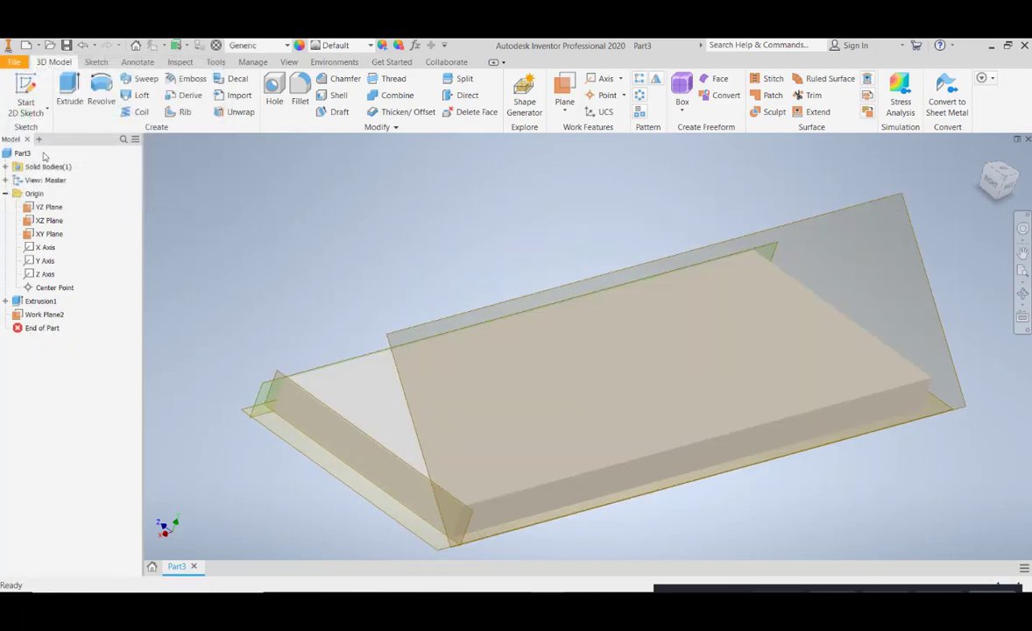
# - Start a sketch on the 45° work plane and project the block's edges onto it
pyautogui.click(29, 98)
pyautogui.click(864, 212)
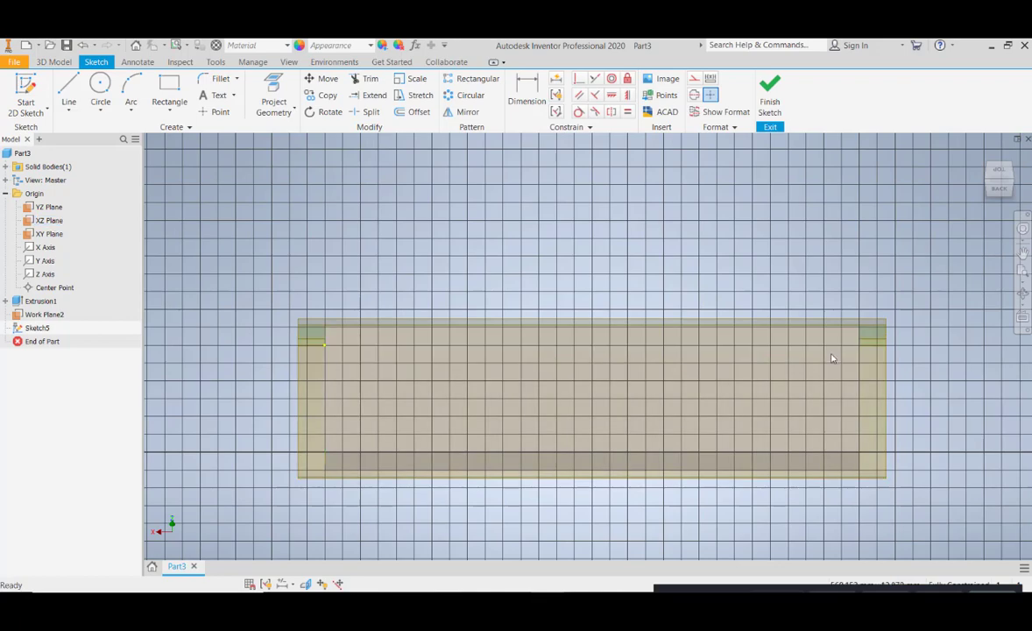
pyautogui.press('g')
pyautogui.click(327, 361)
pyautogui.click(850, 422)
pyautogui.press('Escape')
pyautogui.moveTo(884, 332); pyautogui.dragTo(803, 303, button='middle')
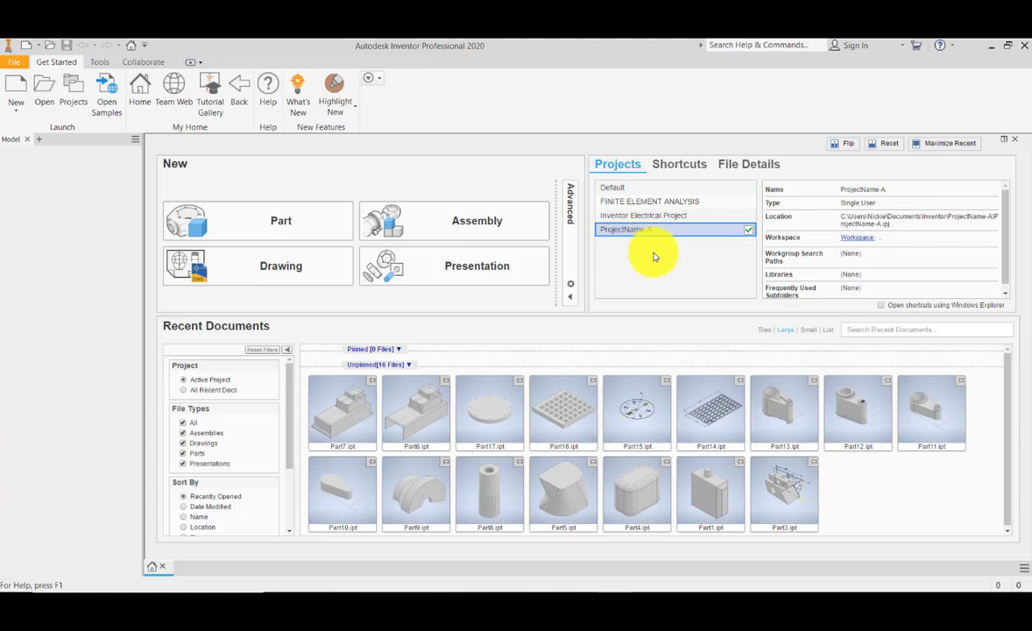
# - Examine the advanced template list and default template settings, then return to the basic view
pyautogui.click(568, 299)
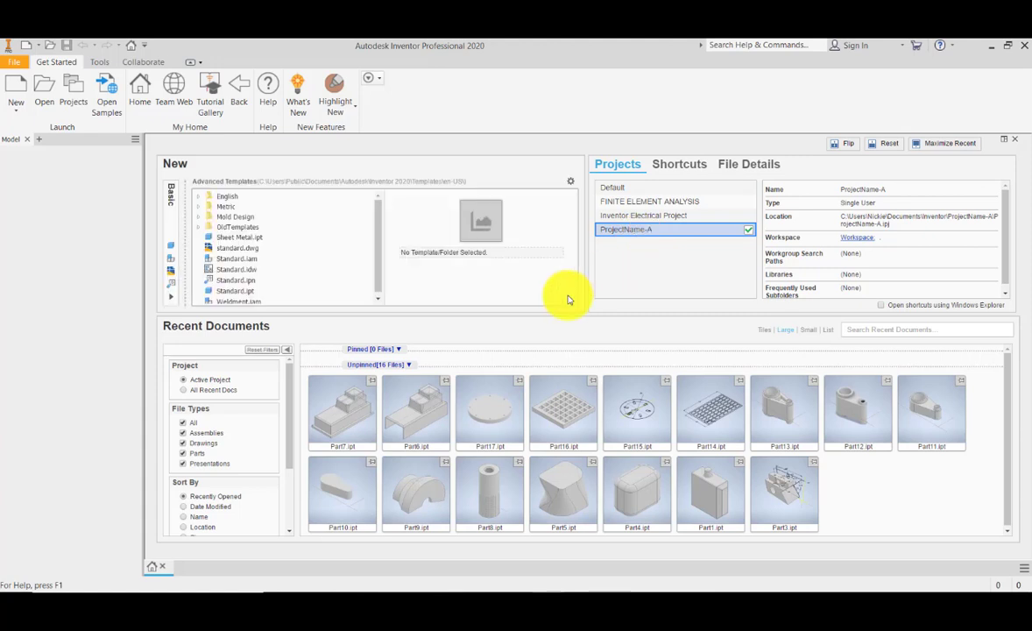
pyautogui.click(571, 180)
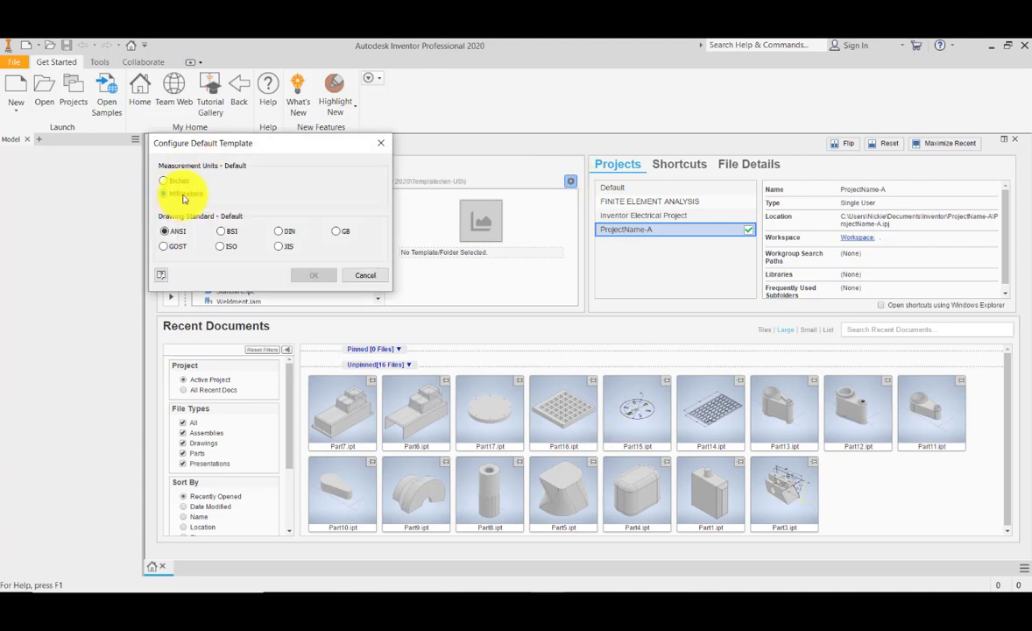
pyautogui.click(364, 275)
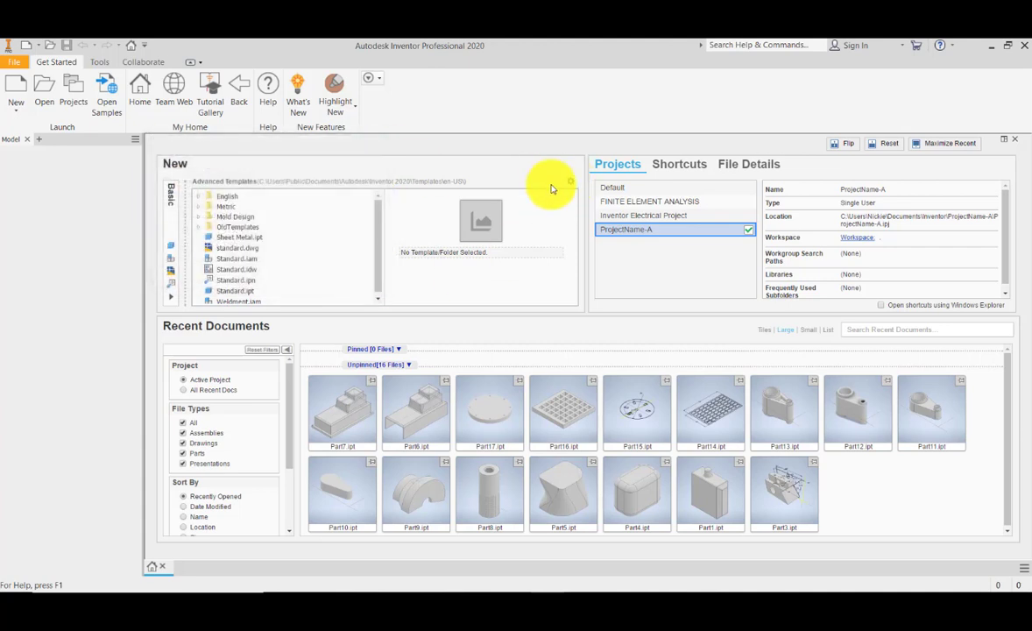
pyautogui.click(570, 181)
pyautogui.click(379, 142)
pyautogui.click(171, 201)
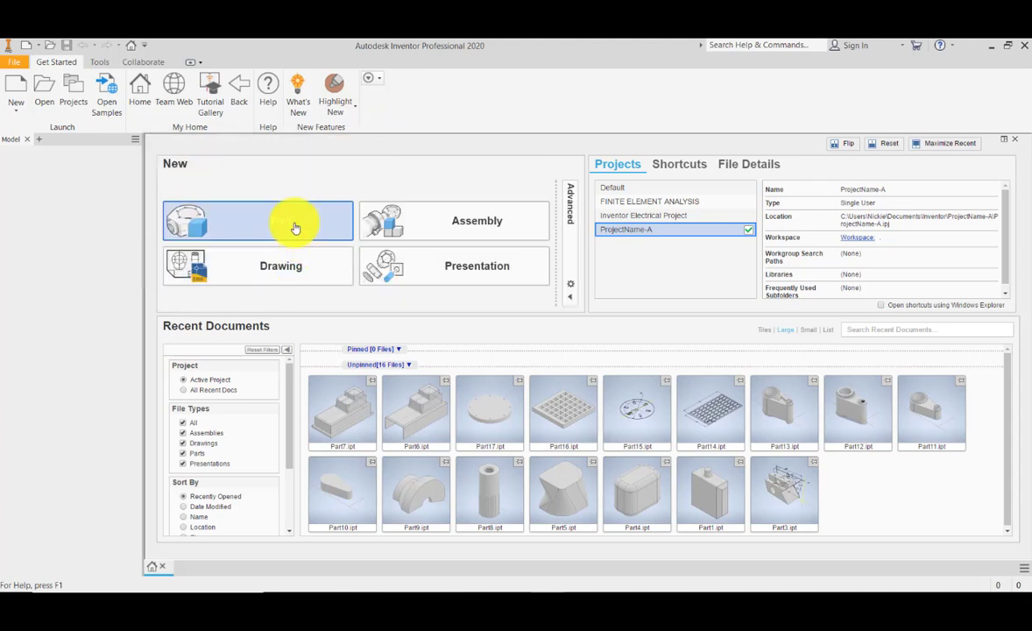
# - Create a new part file and expand its Origin folder
pyautogui.click(295, 227)
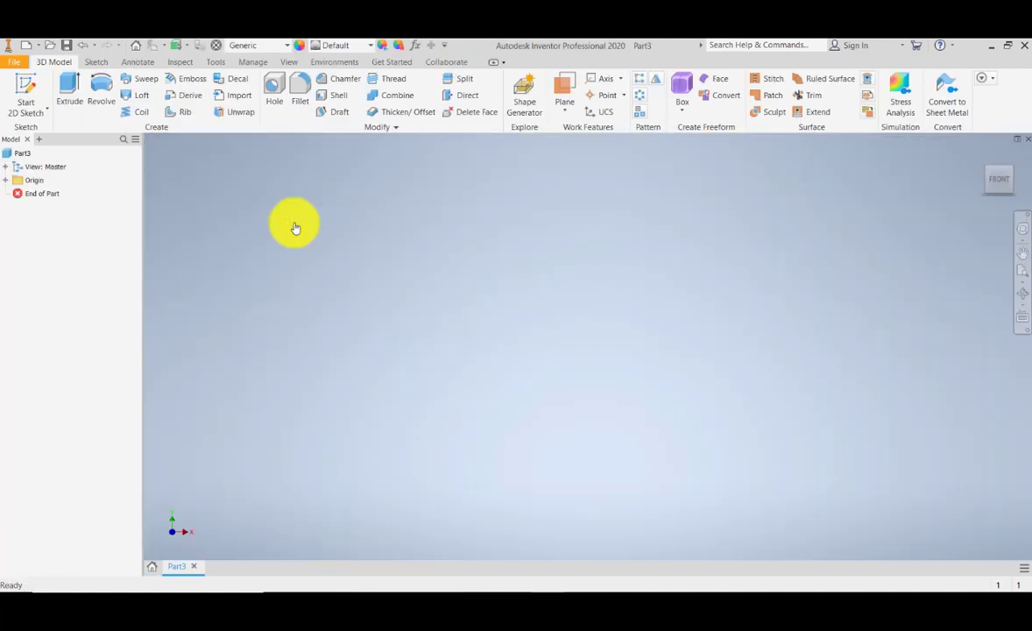
pyautogui.click(6, 180)
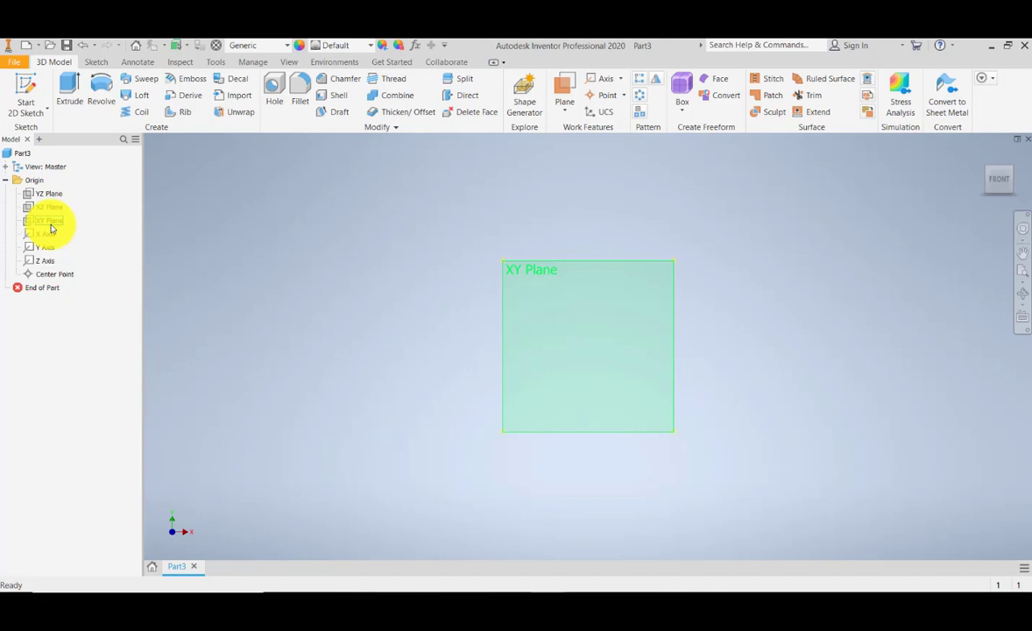
# - Make the YZ, XZ and XY origin planes visible
pyautogui.click(50, 195)
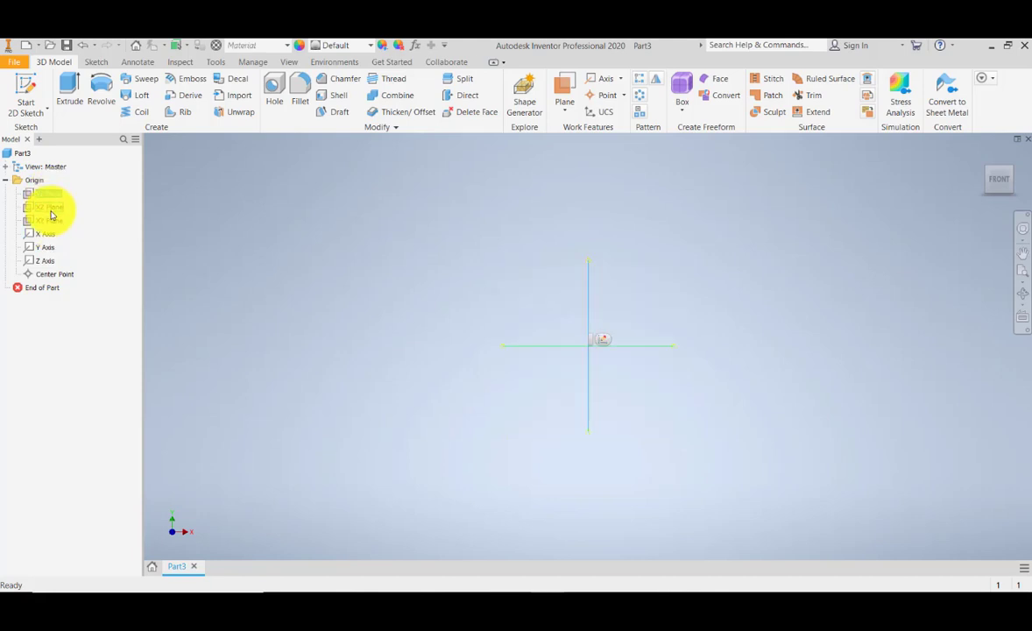
pyautogui.keyDown('ctrl'); pyautogui.click(51, 210); pyautogui.keyUp('ctrl')
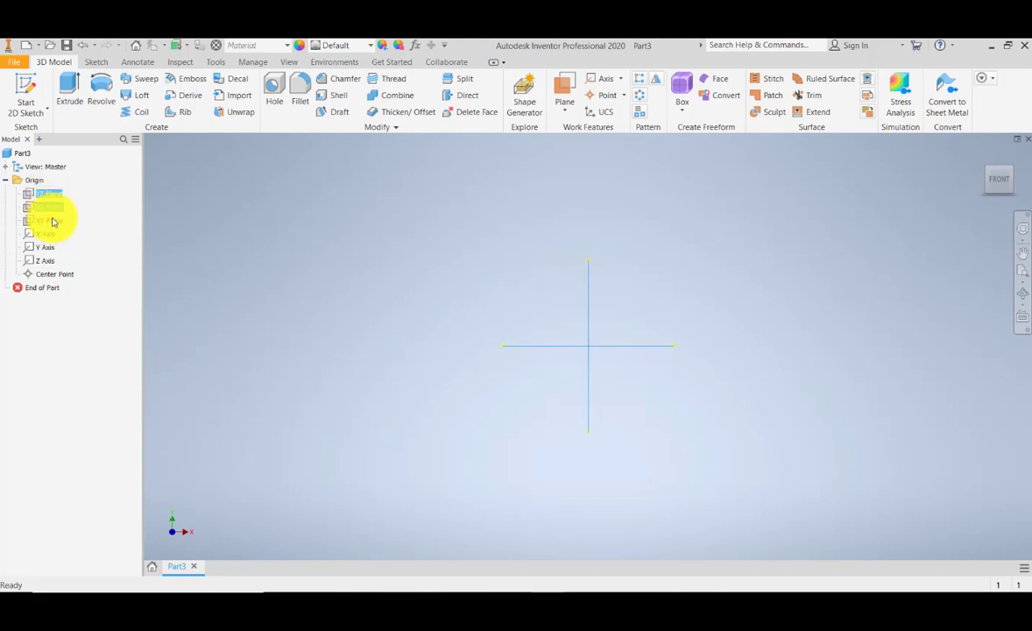
pyautogui.keyDown('ctrl'); pyautogui.click(54, 225); pyautogui.keyUp('ctrl')
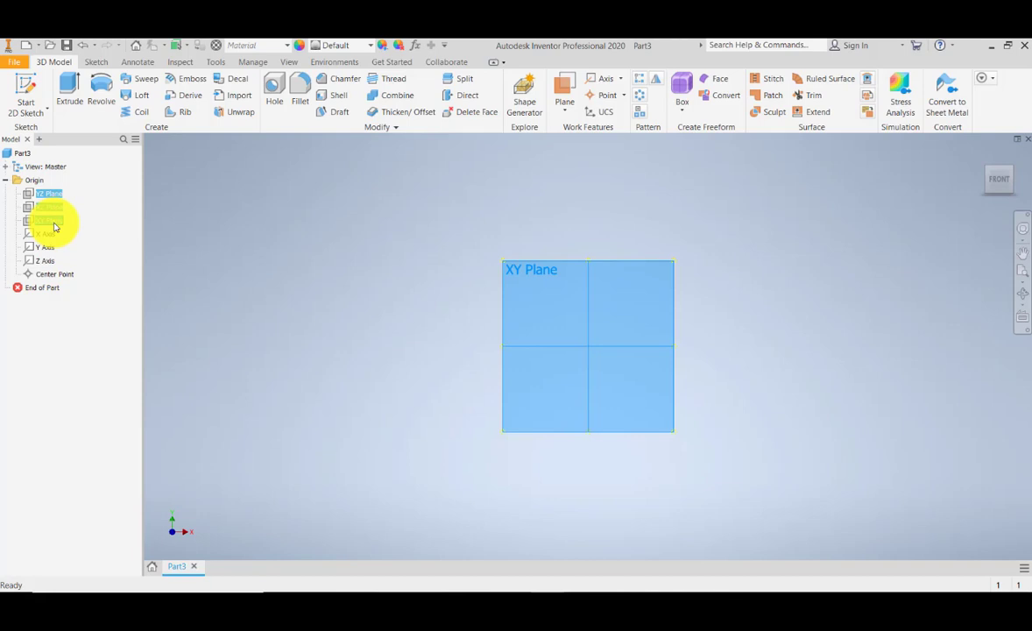
pyautogui.rightClick(54, 226)
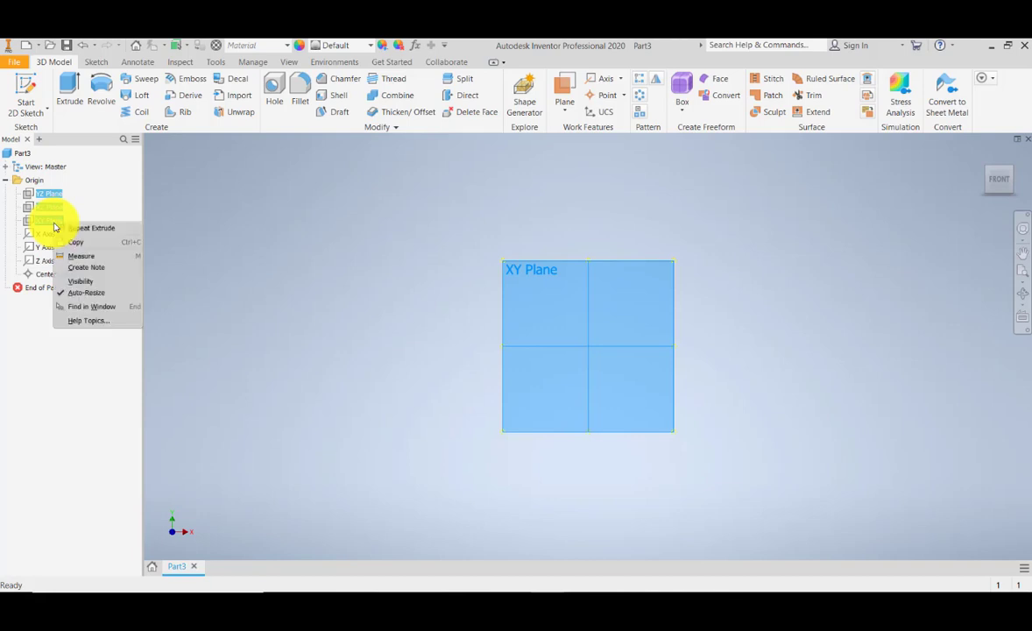
pyautogui.click(70, 282)
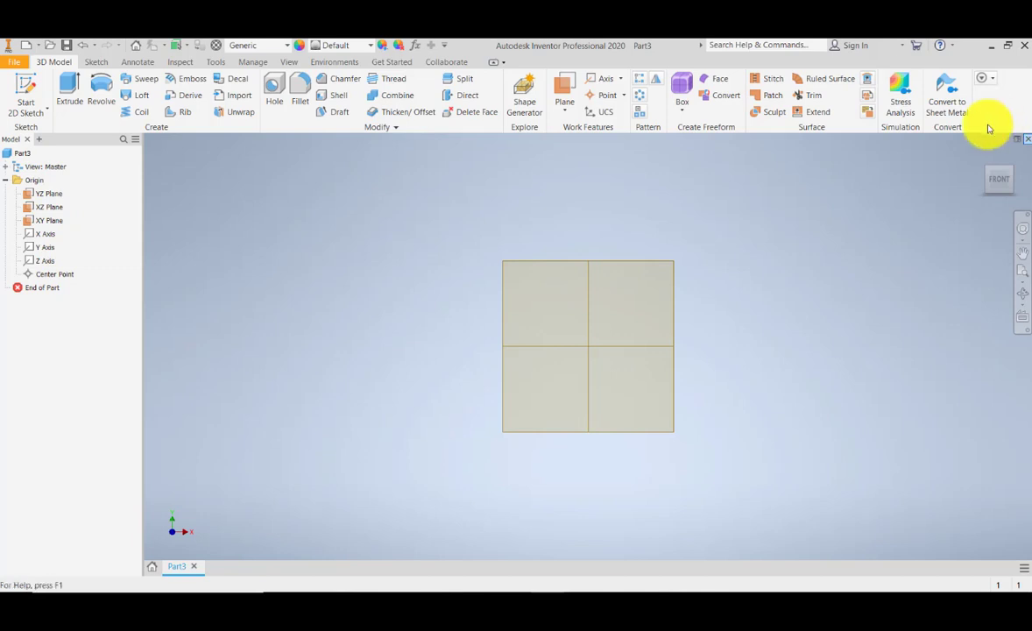
pyautogui.click(981, 161)
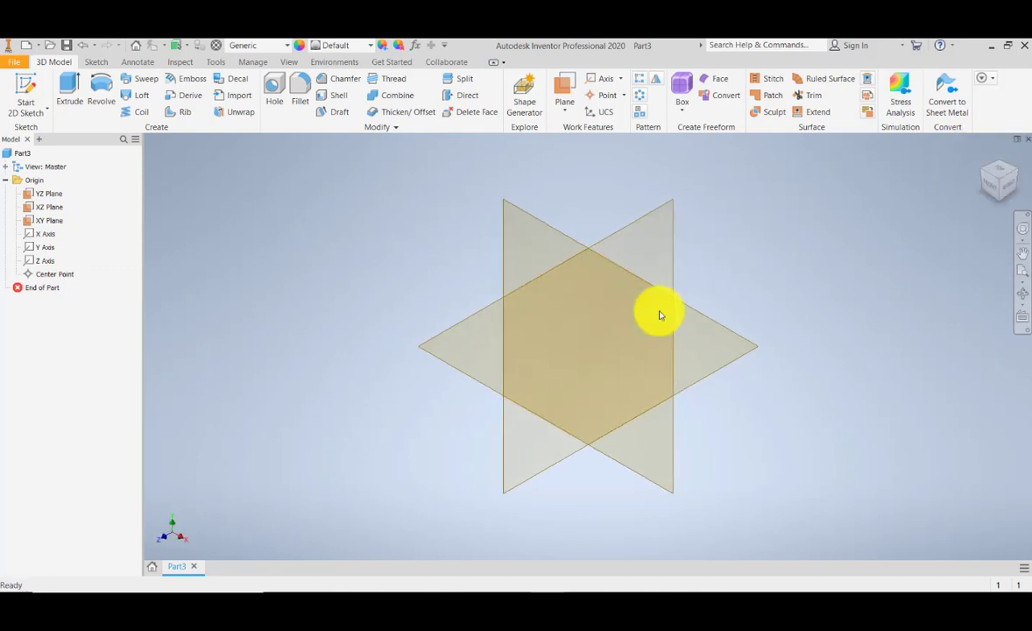
pyautogui.moveTo(710, 347); pyautogui.dragTo(722, 320, button='middle')
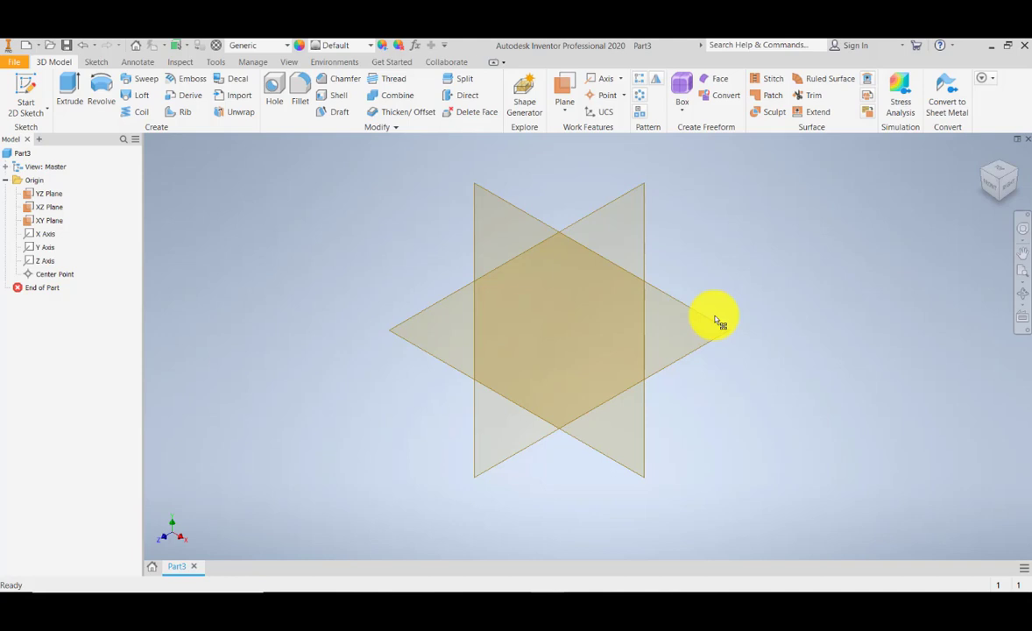
pyautogui.click(554, 106)
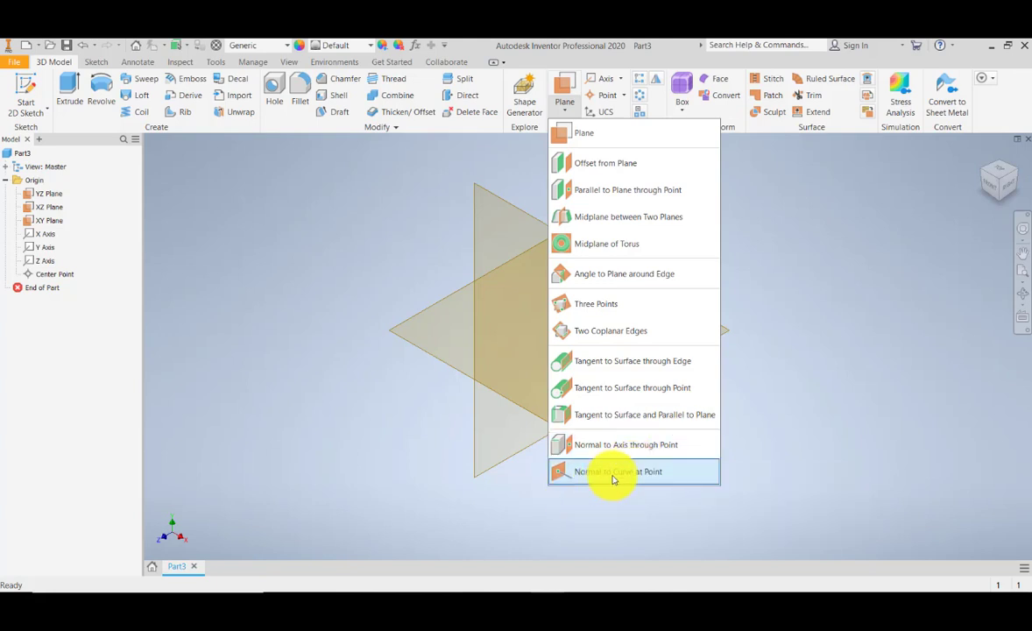
pyautogui.click(876, 458)
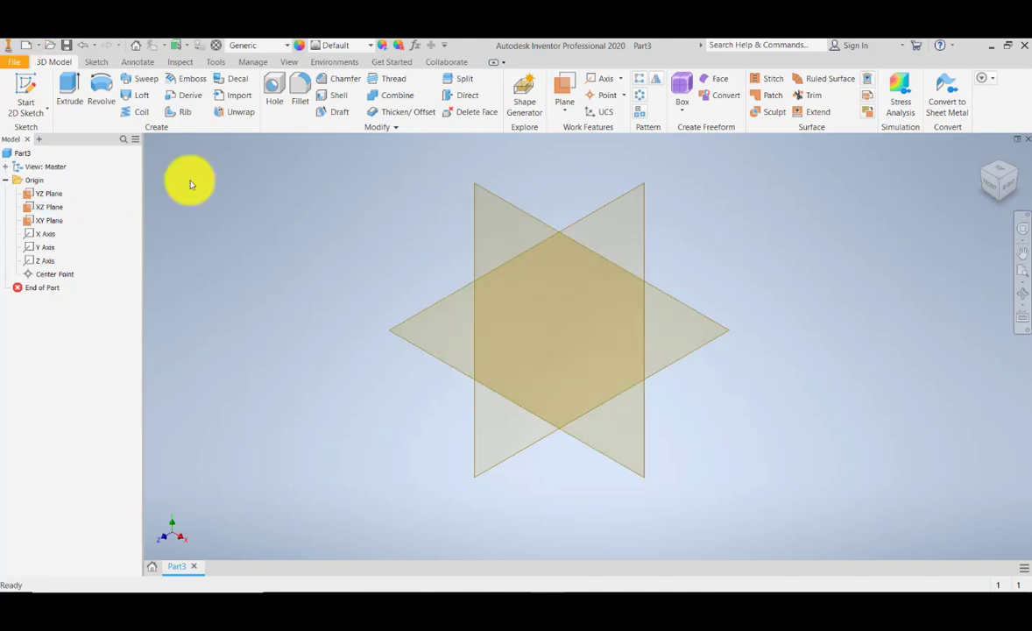
# - Start a 2D sketch on the XZ origin plane
pyautogui.click(29, 106)
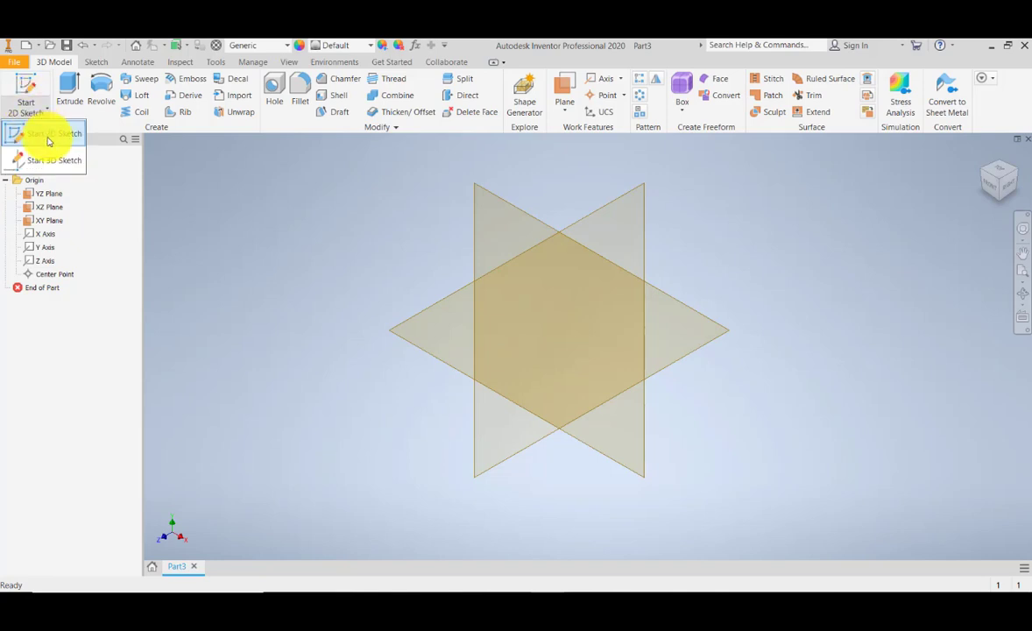
pyautogui.click(48, 140)
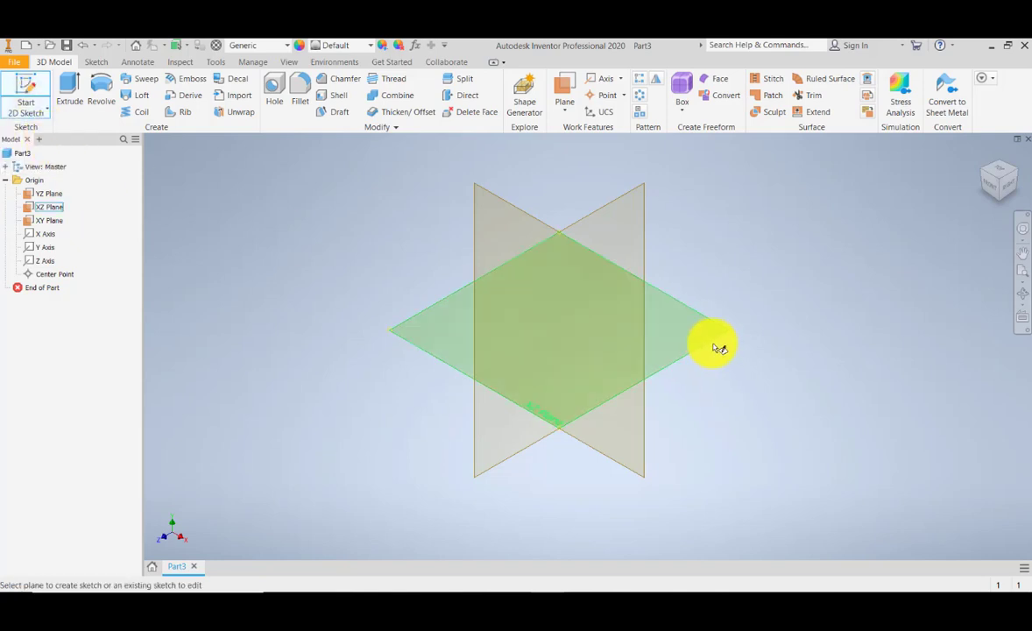
pyautogui.click(718, 348)
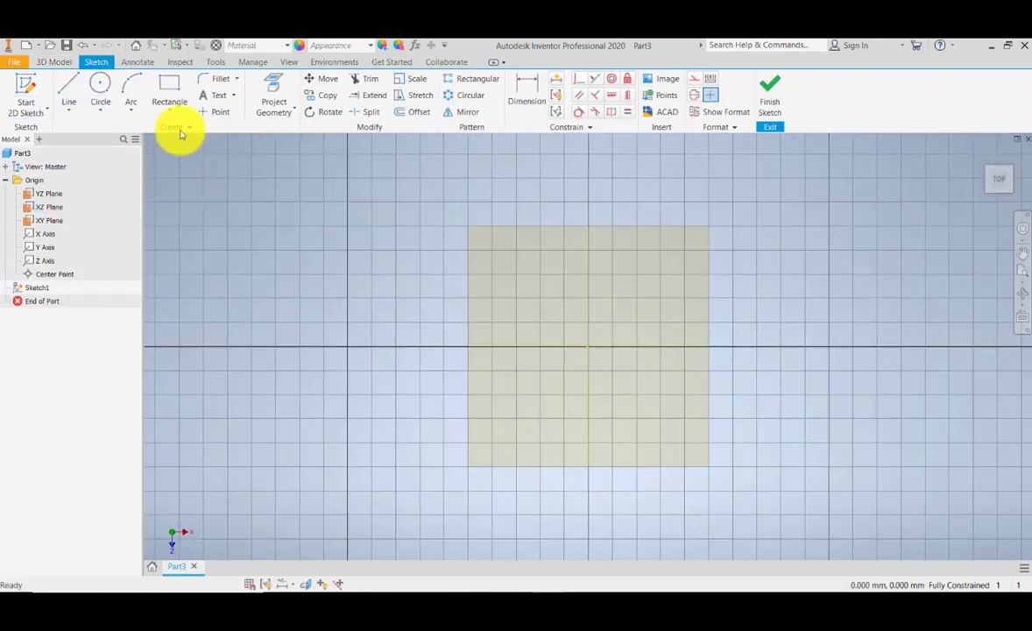
# - Draw a rectangle of about 566 x 286 mm with one corner at the sketch origin
pyautogui.click(176, 91)
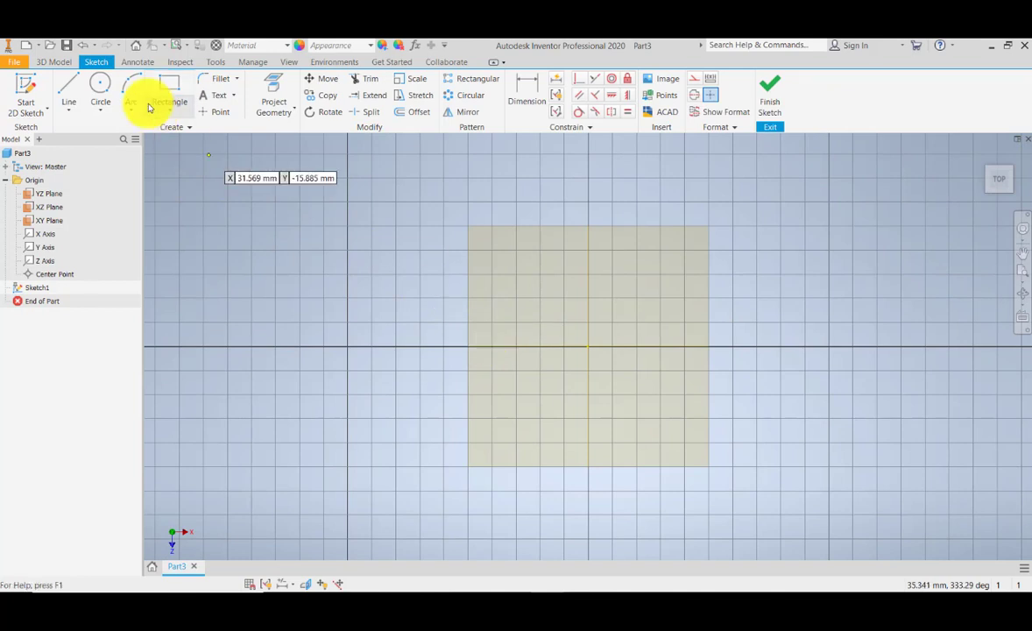
pyautogui.click(589, 348)
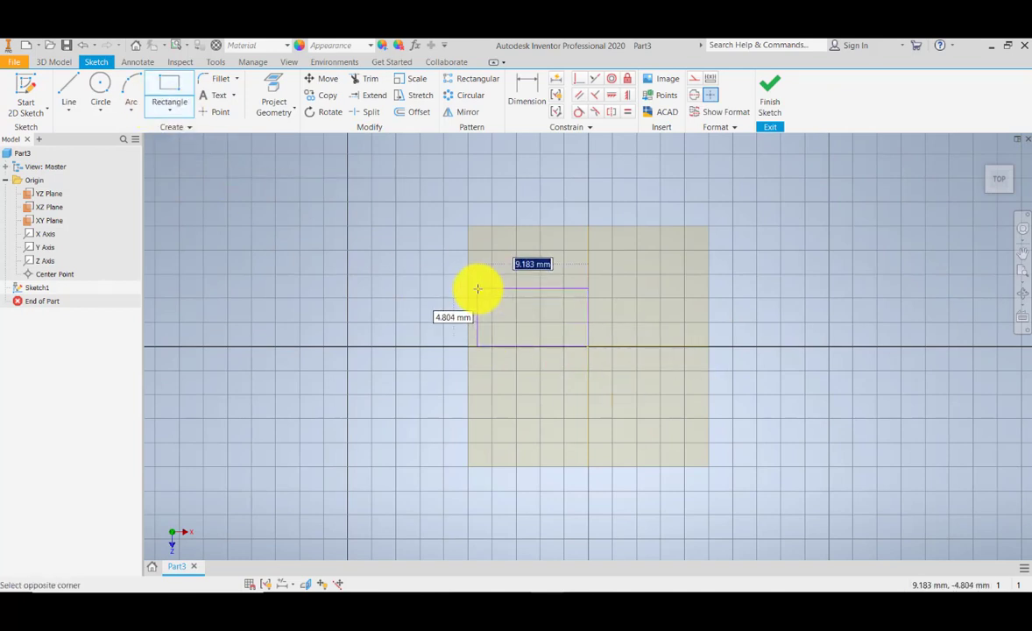
pyautogui.scroll(3, 474, 287)
pyautogui.scroll(-10, 474, 287)
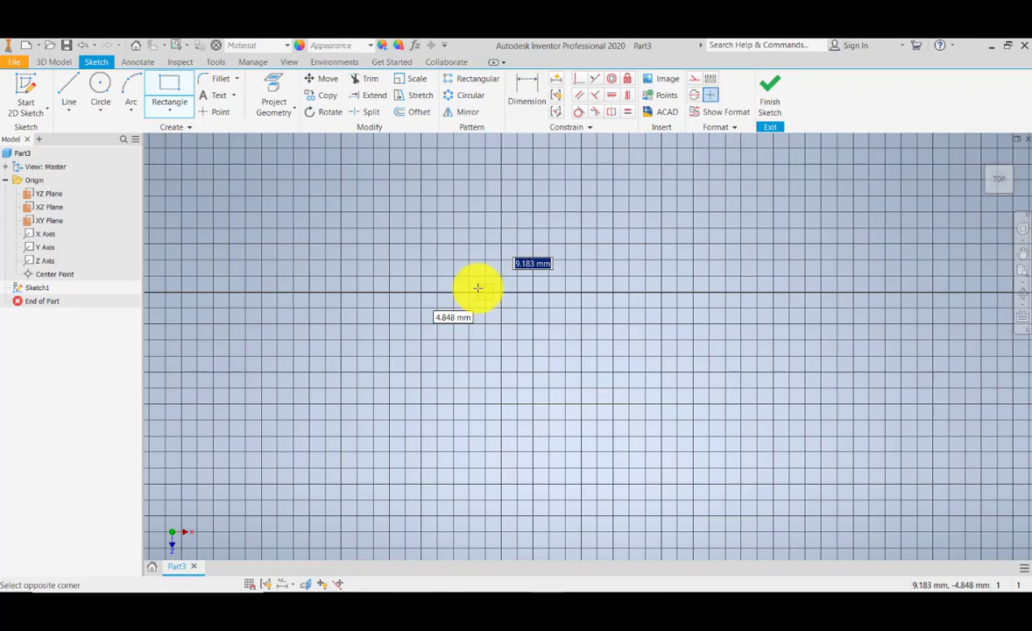
pyautogui.moveTo(334, 202); pyautogui.dragTo(585, 345, button='middle')
pyautogui.click(286, 210)
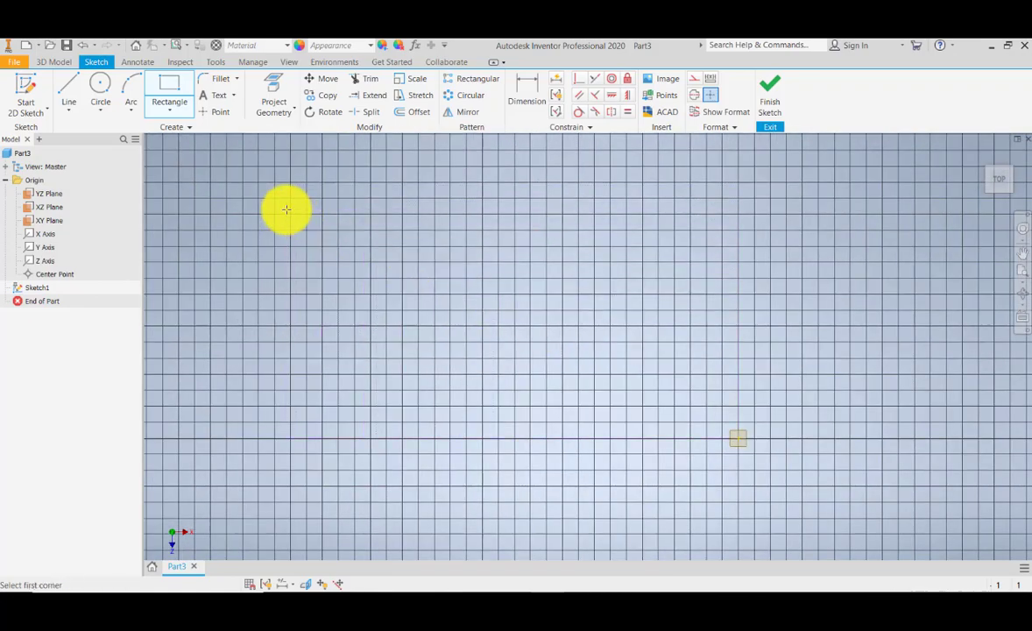
# - Dimension the rectangle to 200 mm tall and 600 mm wide, then finish the sketch
pyautogui.click(524, 87)
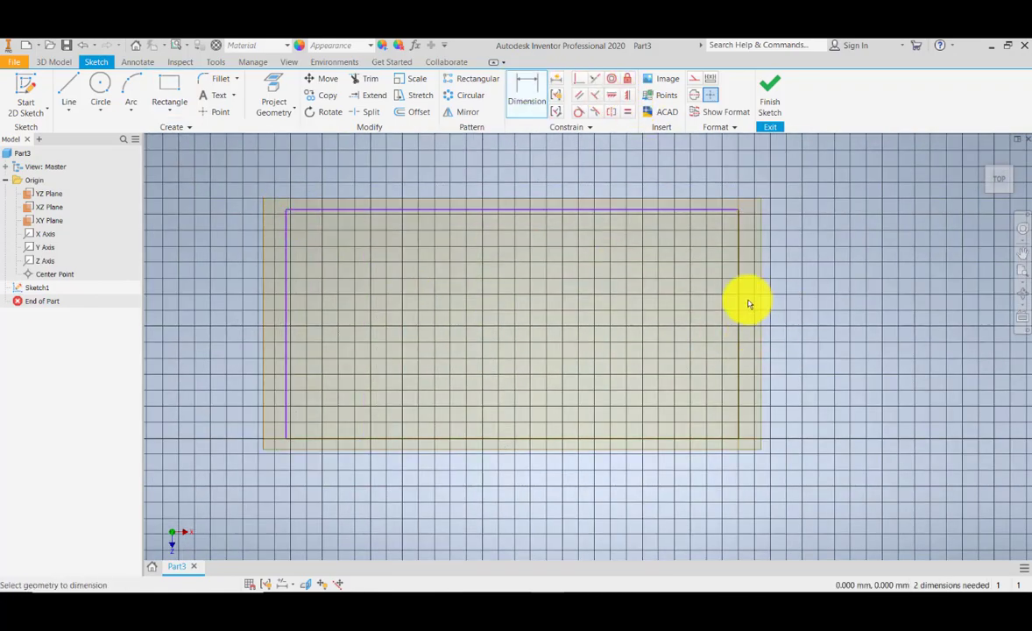
pyautogui.click(740, 303)
pyautogui.click(856, 302)
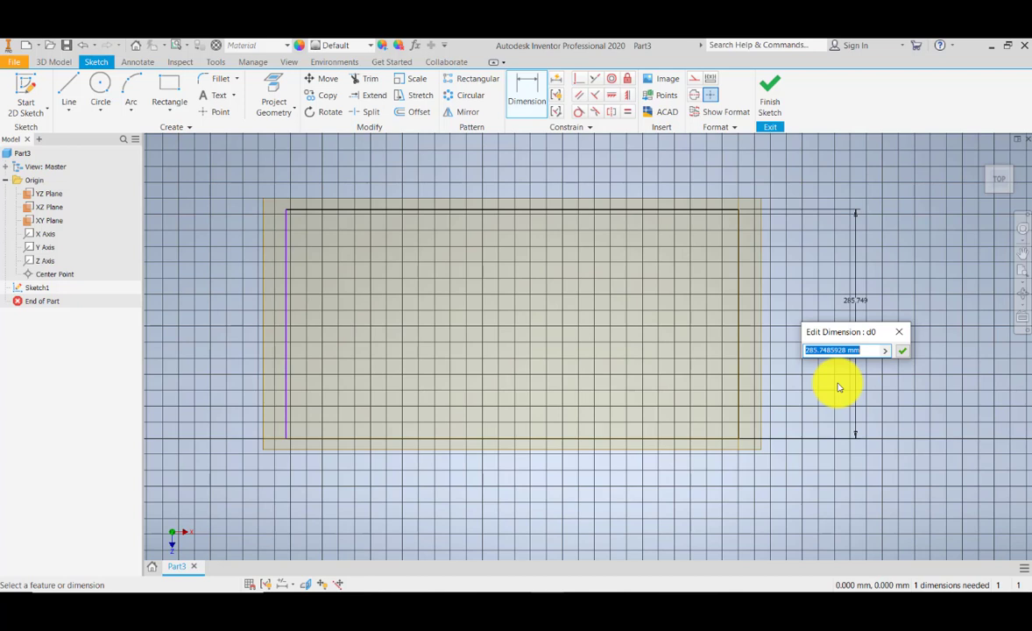
pyautogui.write('200')
pyautogui.press('Return')
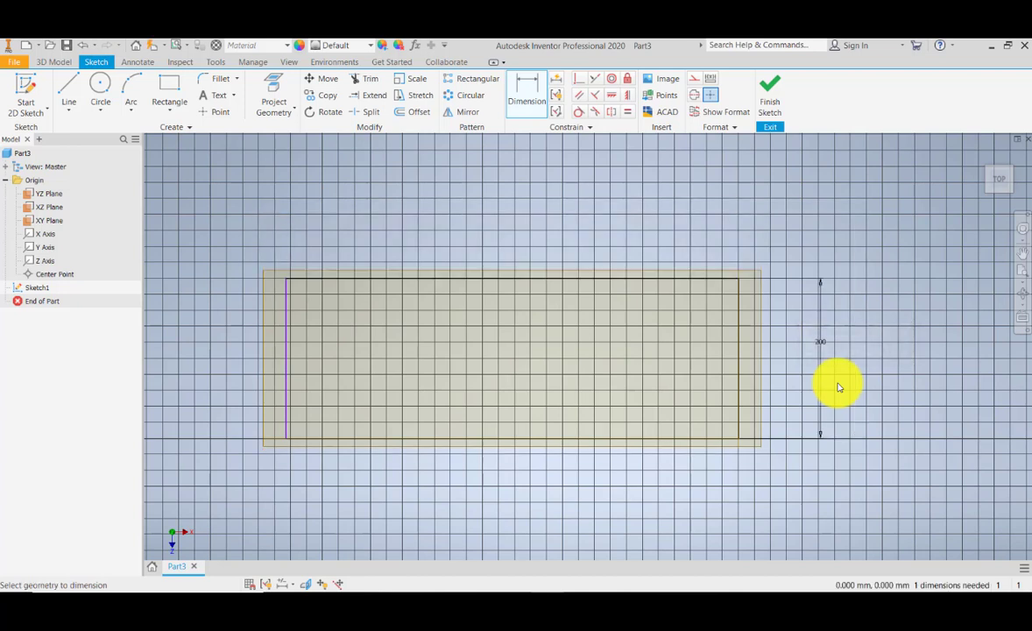
pyautogui.click(345, 278)
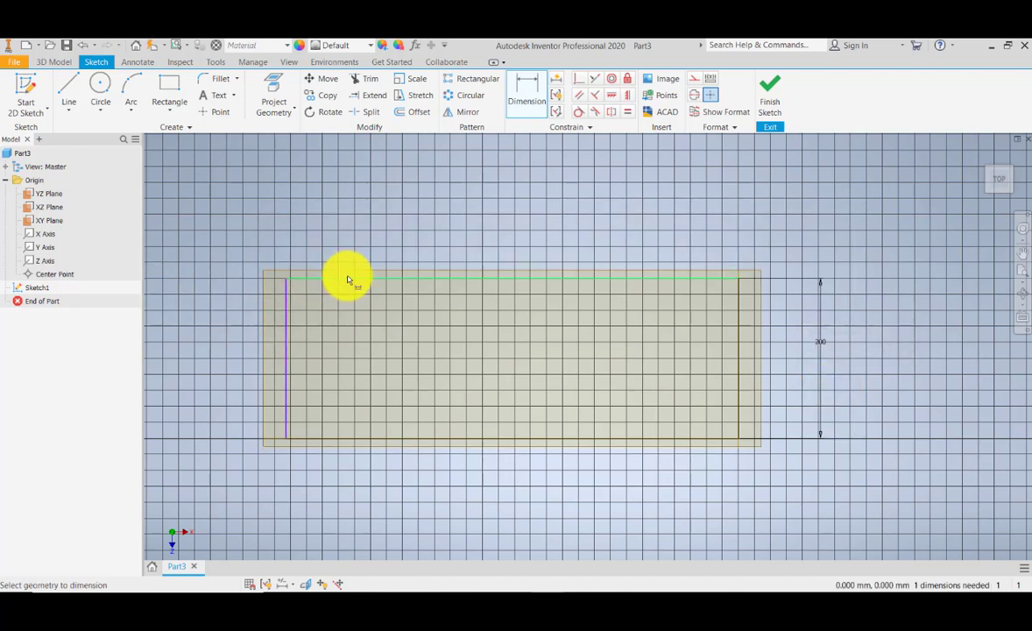
pyautogui.click(504, 181)
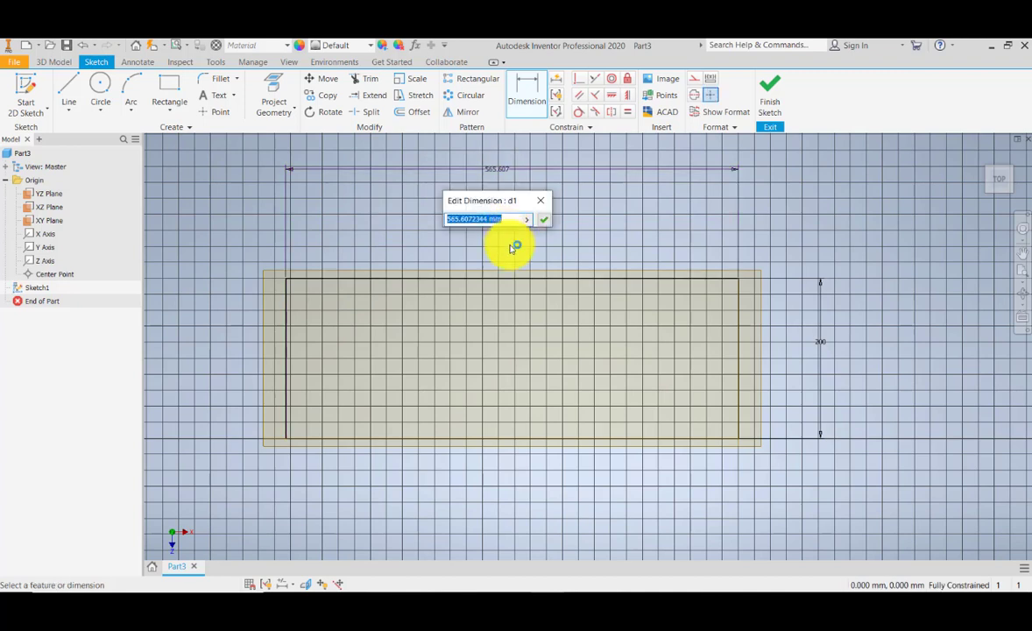
pyautogui.write('600')
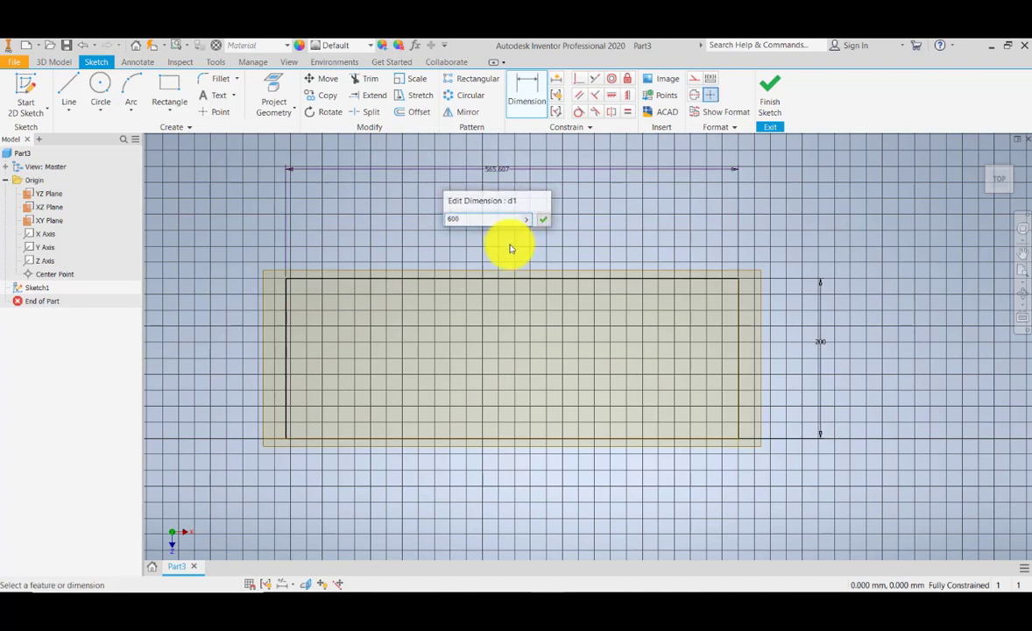
pyautogui.press('Return')
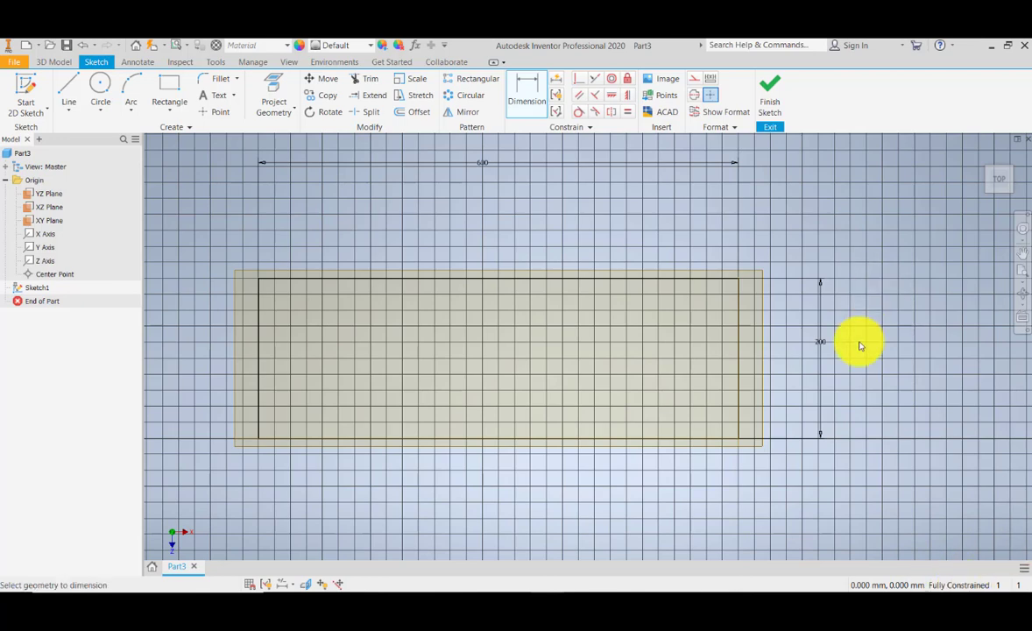
pyautogui.click(771, 104)
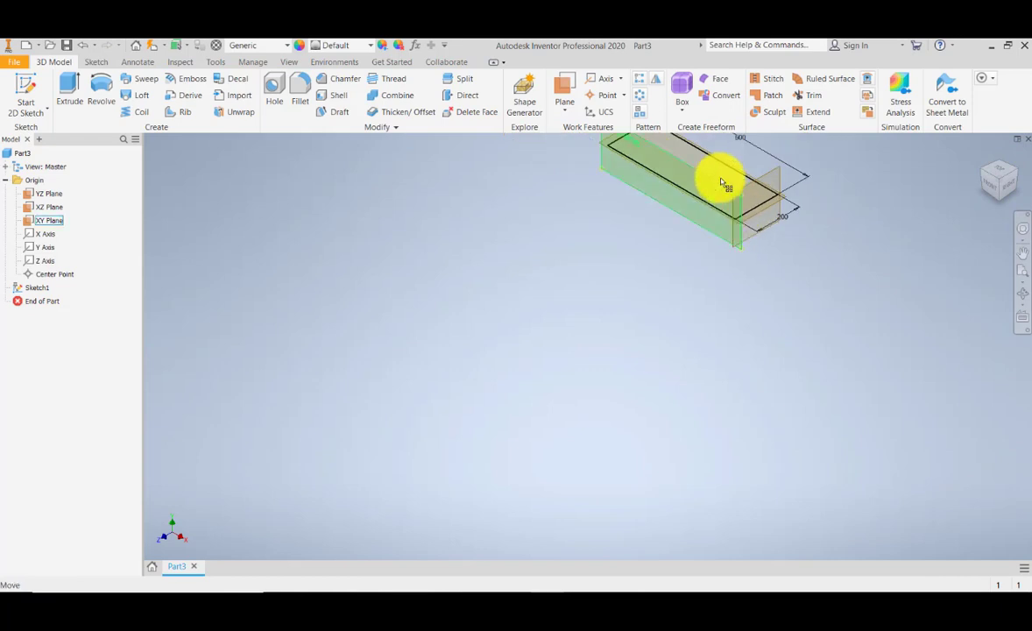
# - Extrude the rectangle profile 30 mm
pyautogui.scroll(-7, 668, 321)
pyautogui.scroll(4, 666, 304)
pyautogui.moveTo(661, 256); pyautogui.dragTo(642, 299, button='middle')
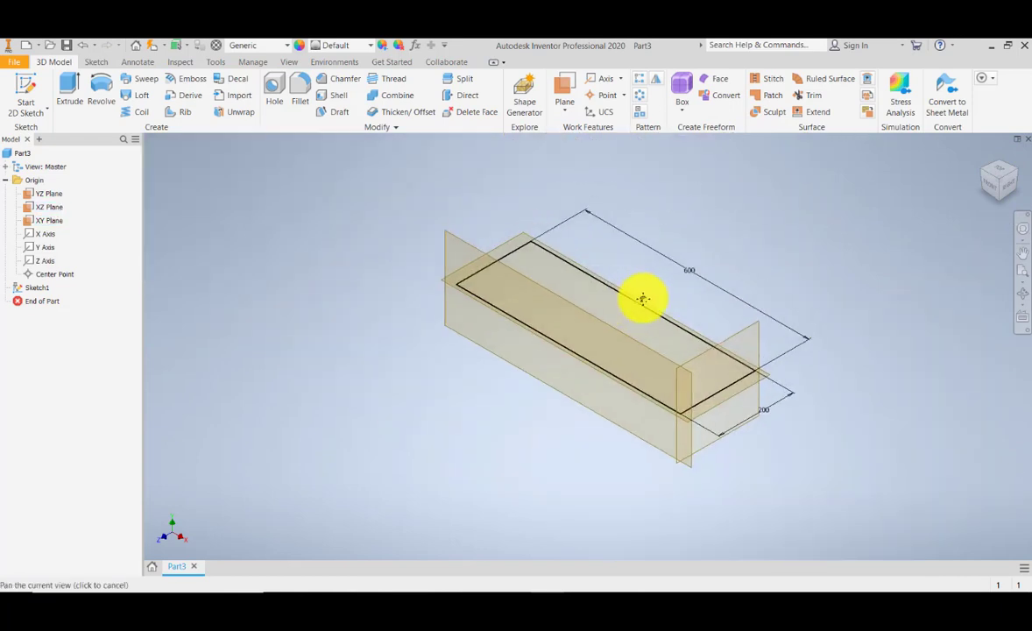
pyautogui.click(76, 85)
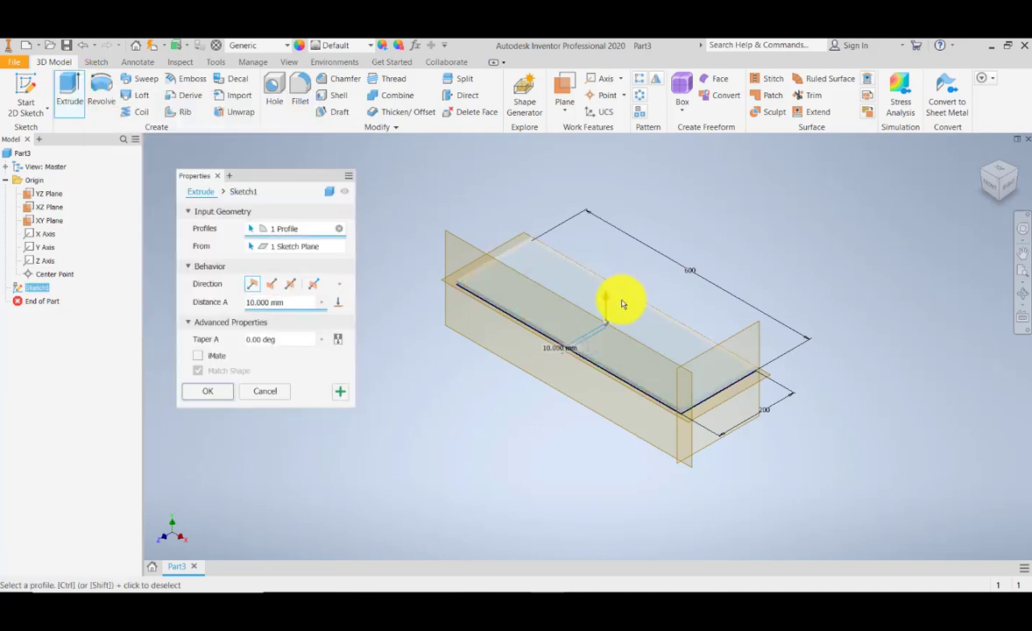
pyautogui.scroll(-5, 605, 315)
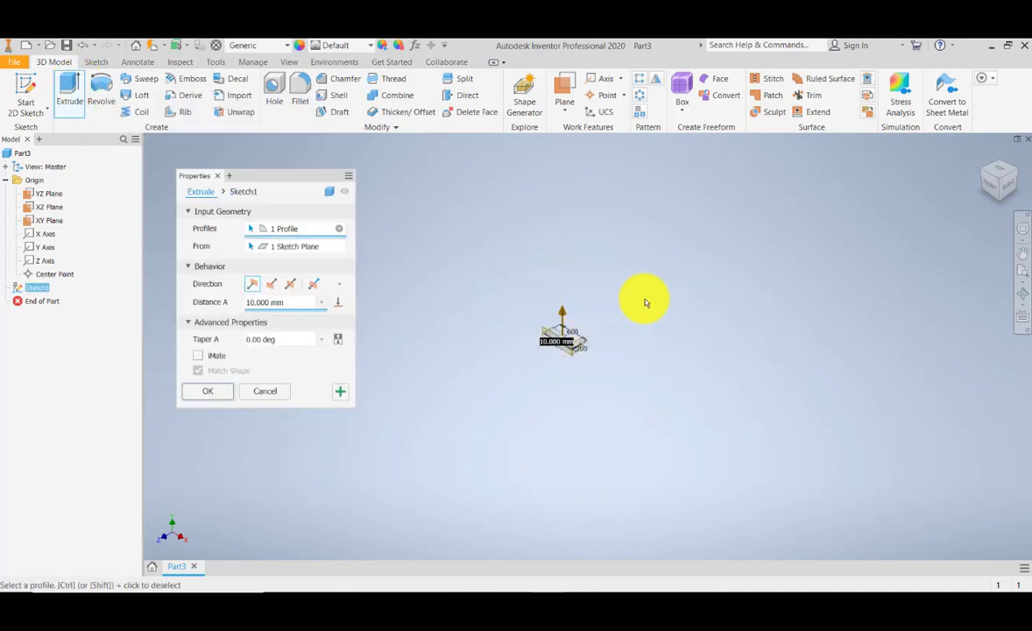
pyautogui.scroll(-3, 559, 333)
pyautogui.moveTo(578, 301); pyautogui.dragTo(596, 315, button='middle')
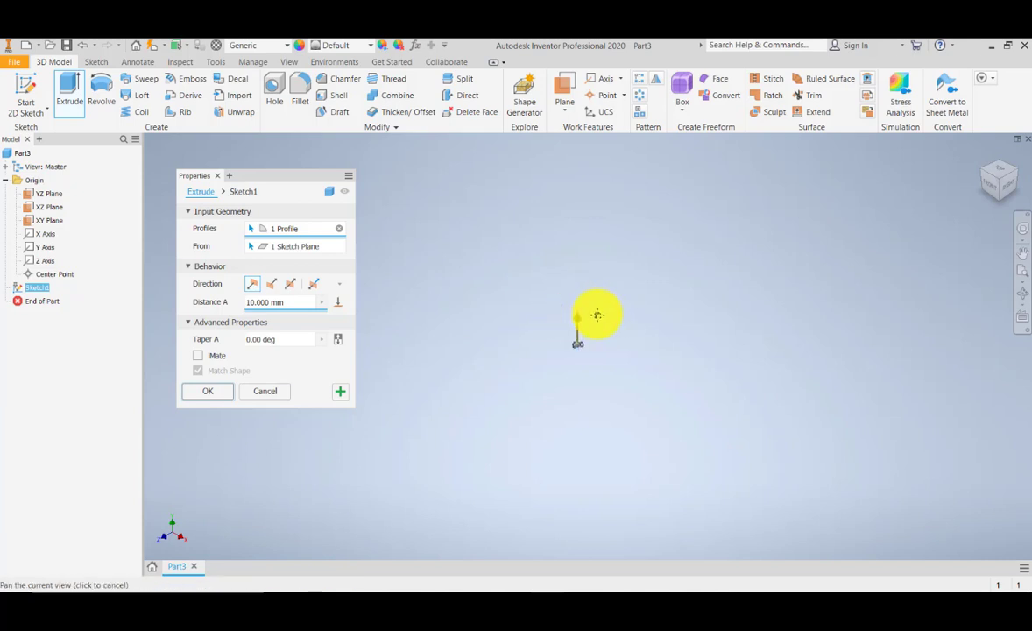
pyautogui.scroll(3, 577, 339)
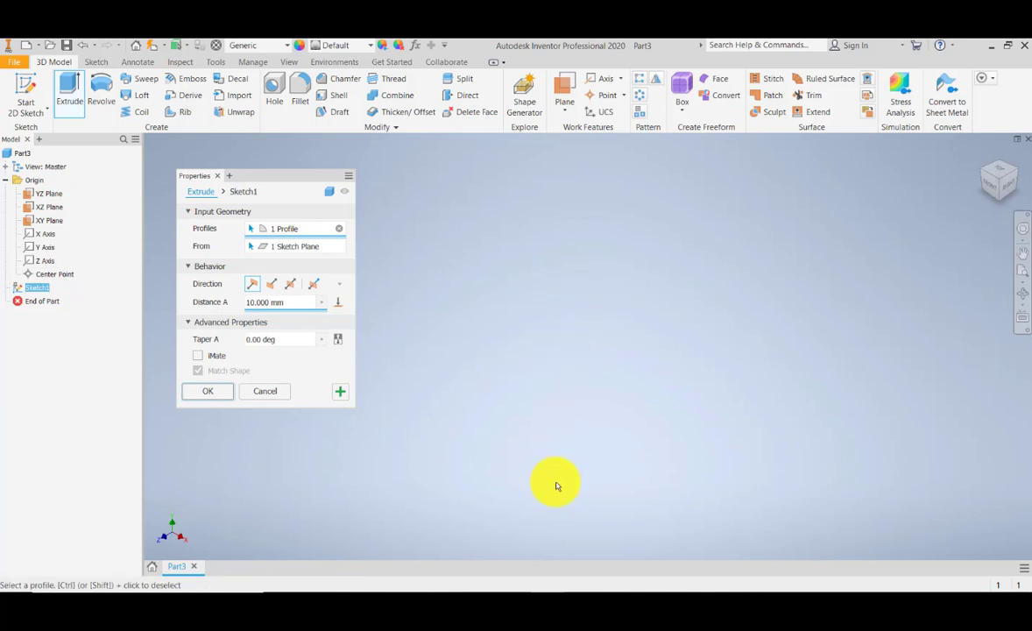
pyautogui.moveTo(557, 486); pyautogui.dragTo(572, 438, button='middle')
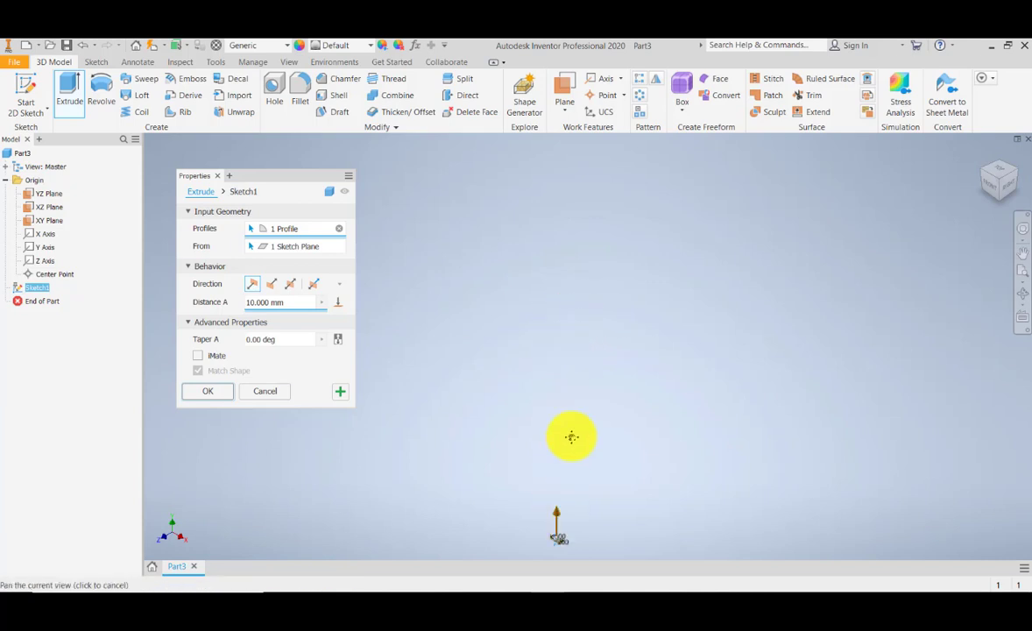
pyautogui.click(1024, 288)
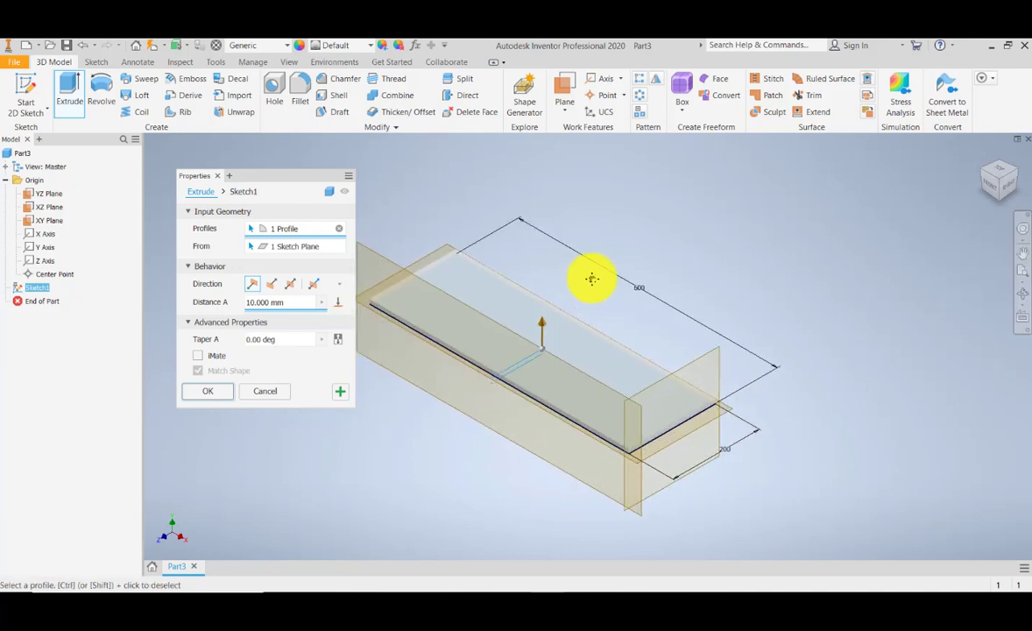
pyautogui.moveTo(592, 279); pyautogui.dragTo(655, 281, button='middle')
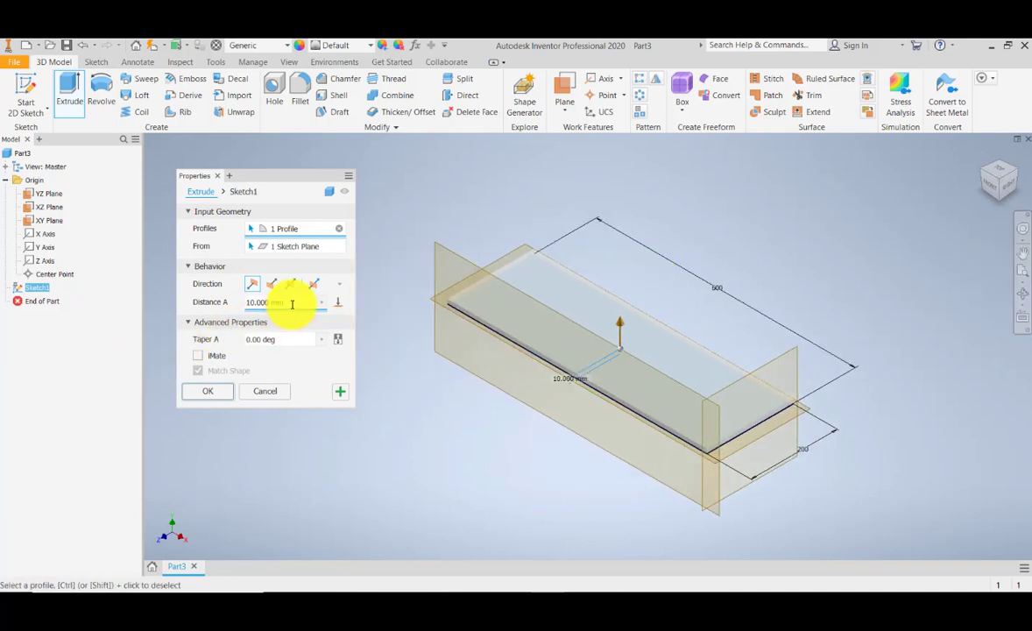
pyautogui.write('30')
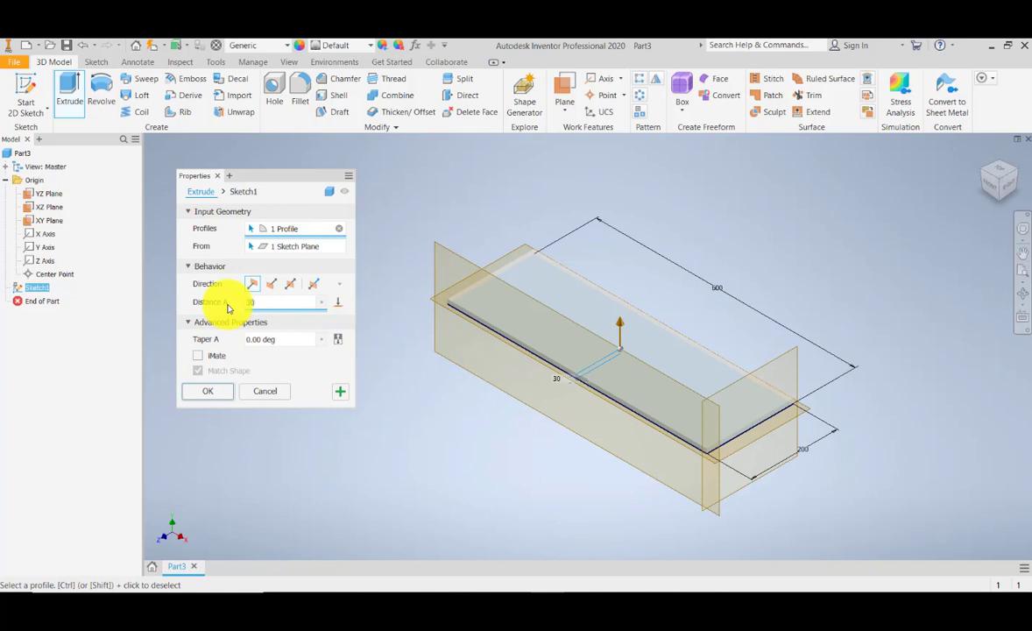
pyautogui.scroll(-2, 737, 410)
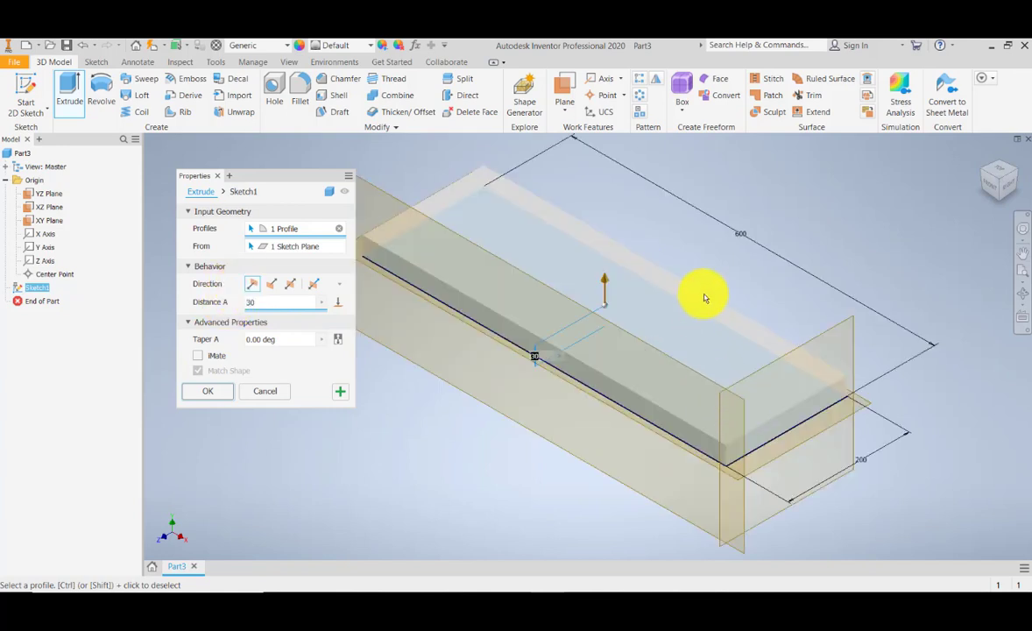
pyautogui.scroll(2, 650, 263)
pyautogui.click(208, 393)
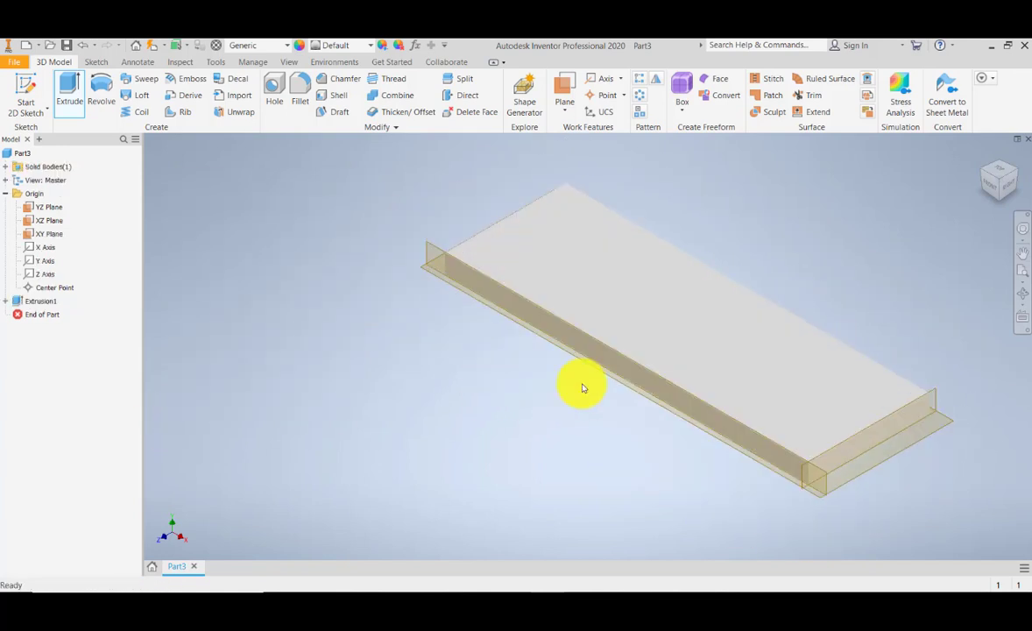
# - Create a 2D sketch on the XZ origin plane through the block and finish it right away
pyautogui.moveTo(660, 272); pyautogui.dragTo(636, 315, button='middle')
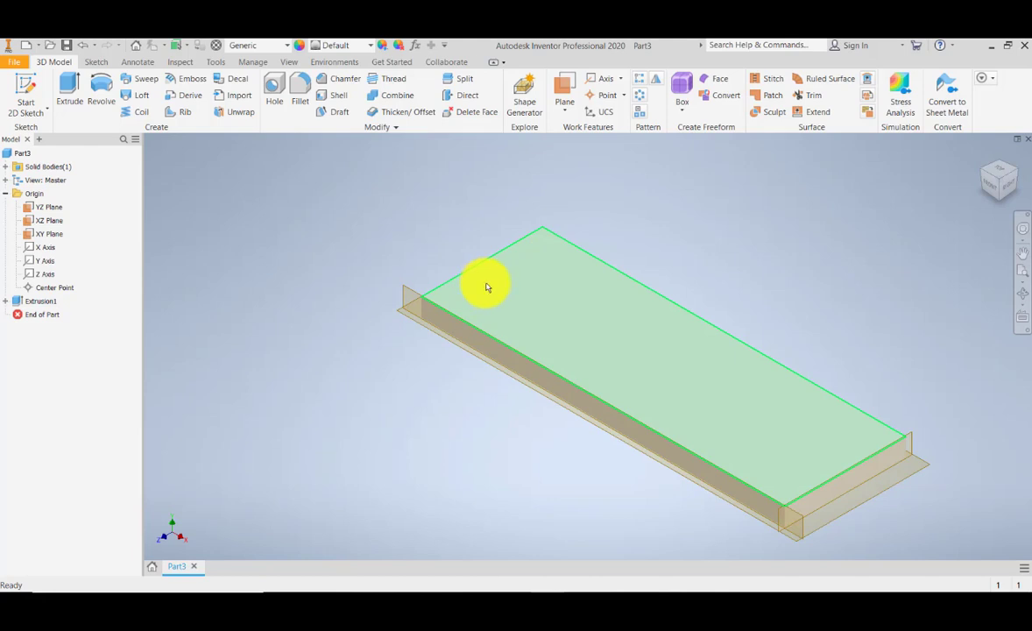
pyautogui.click(39, 111)
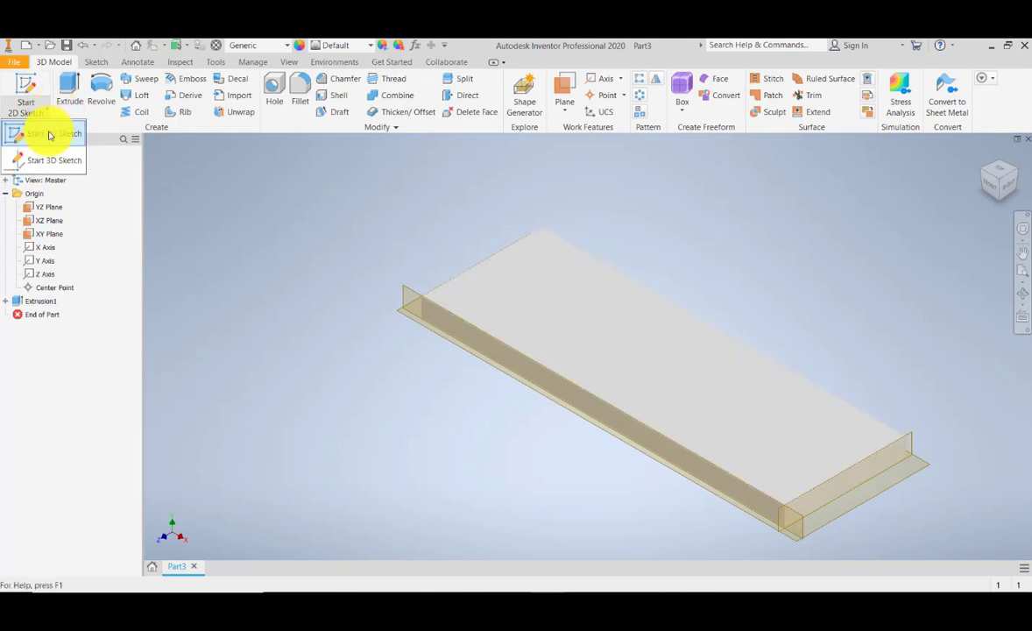
pyautogui.click(50, 135)
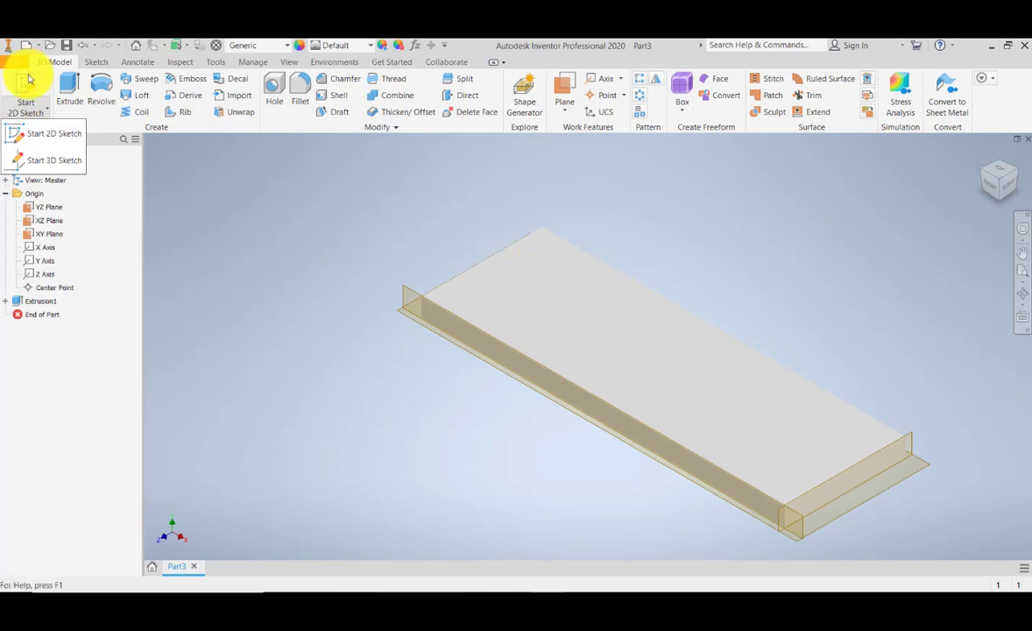
pyautogui.click(40, 133)
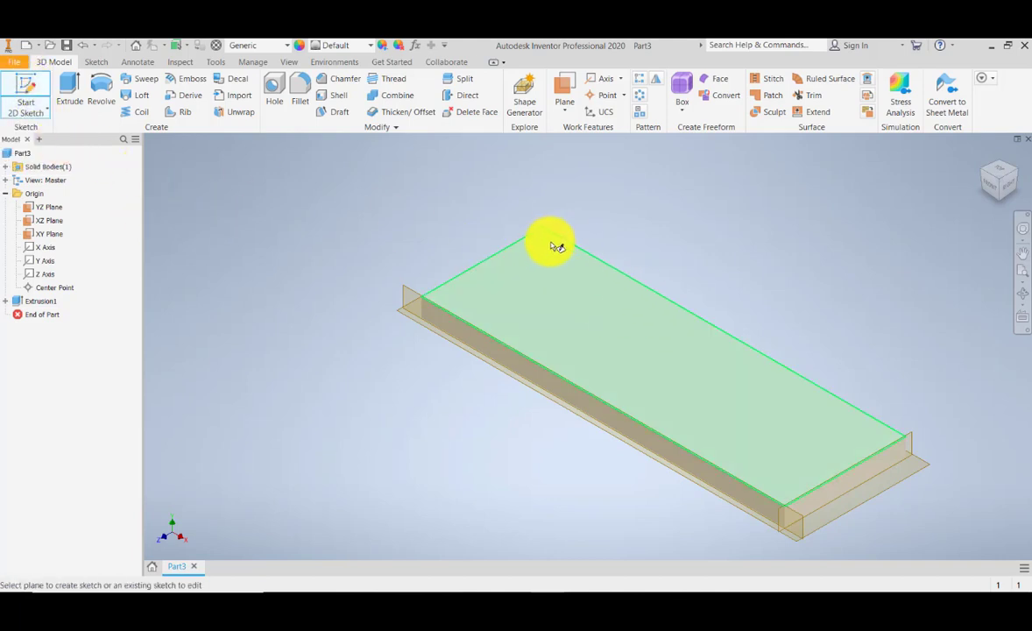
pyautogui.click(41, 102)
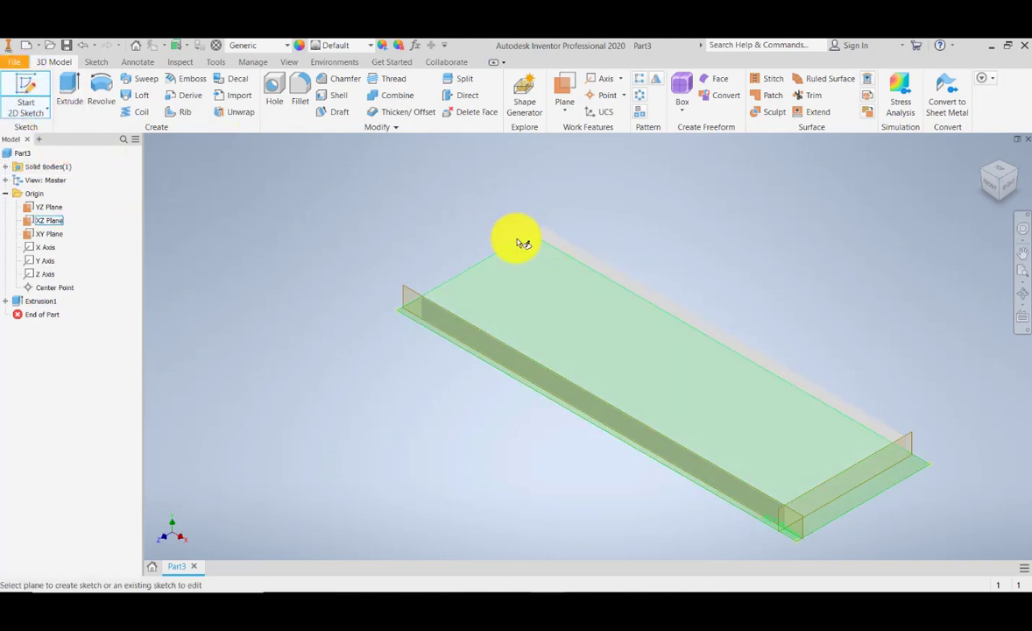
pyautogui.click(525, 252)
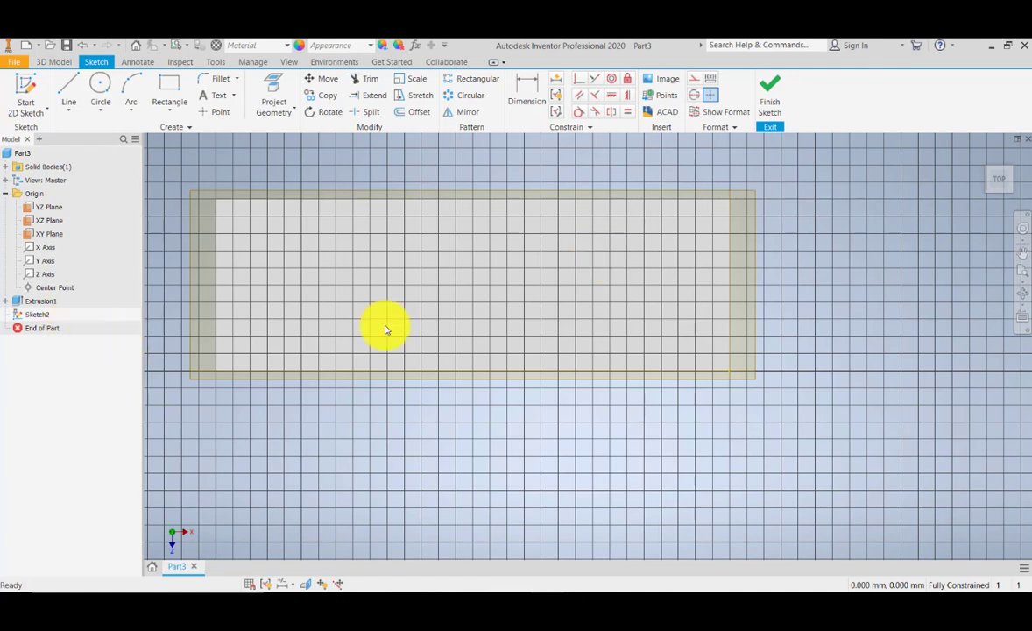
pyautogui.click(765, 106)
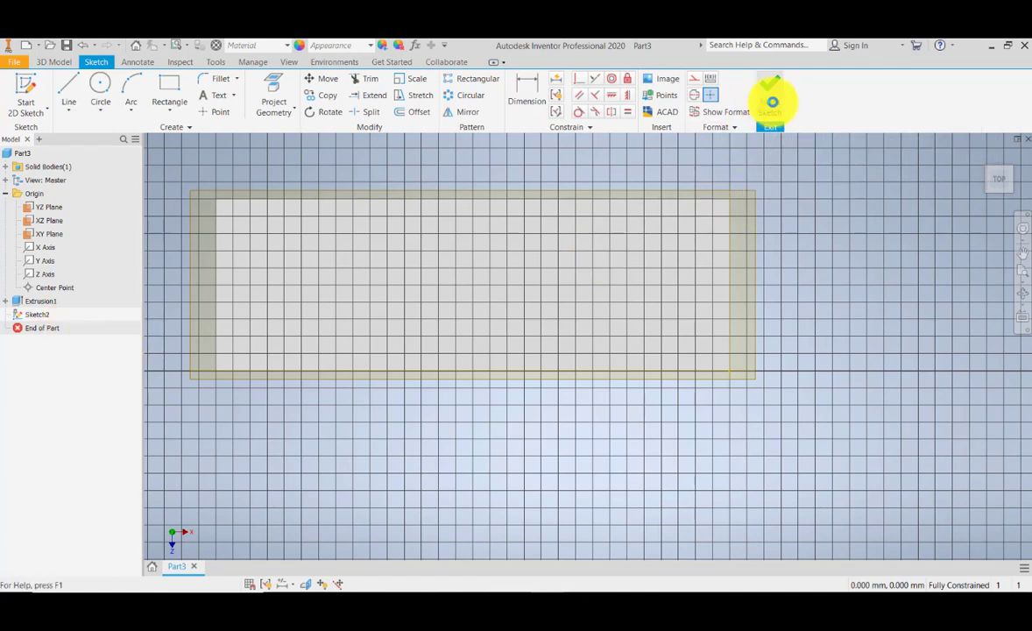
# - Delete the empty sketch from the model browser
pyautogui.rightClick(36, 315)
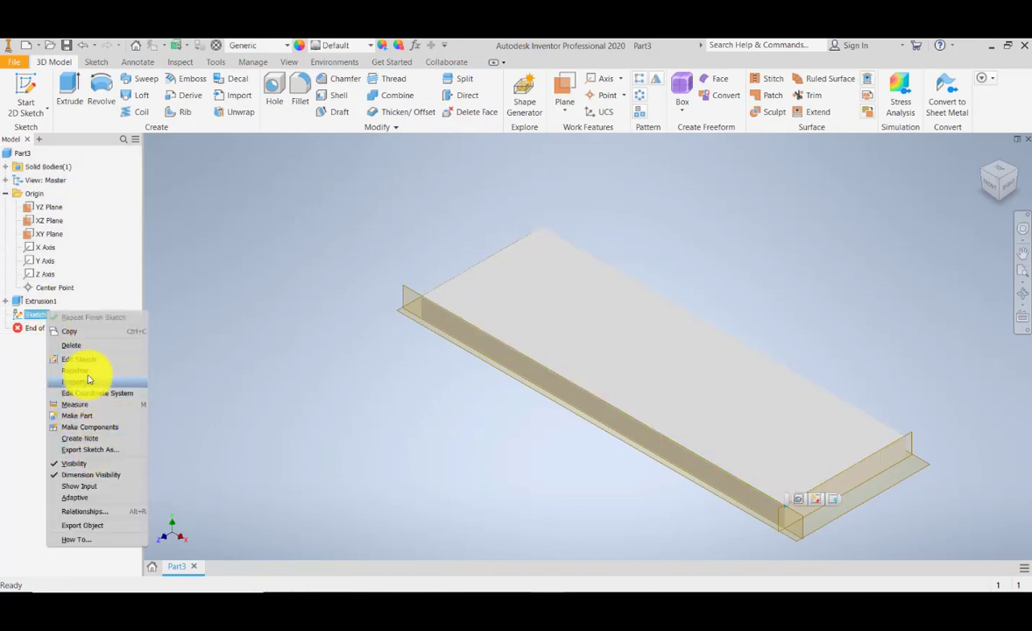
pyautogui.click(74, 346)
pyautogui.moveTo(379, 322); pyautogui.dragTo(312, 341, button='middle')
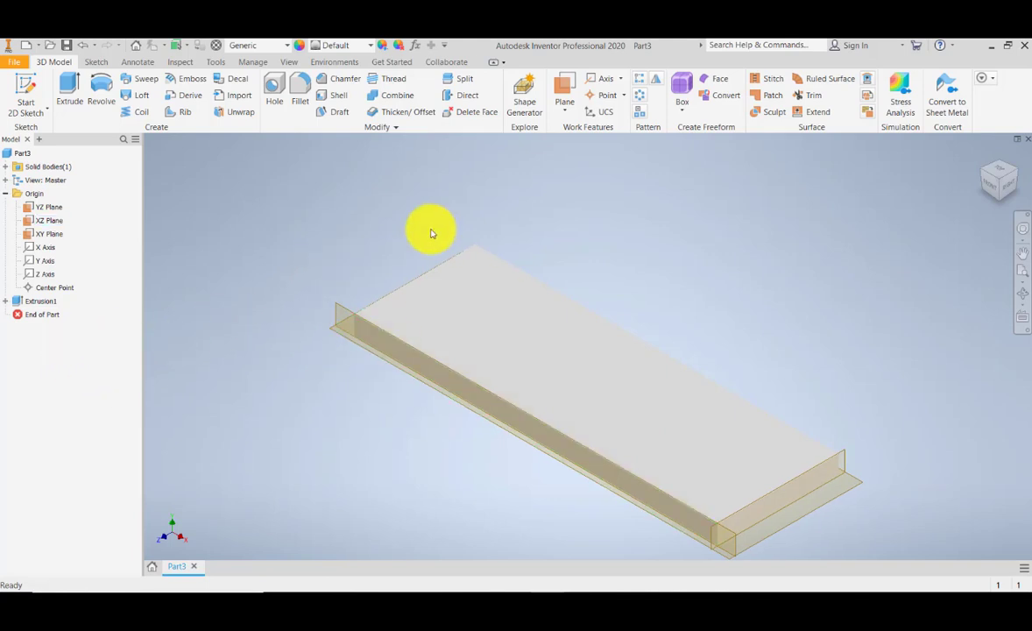
# - Create an Angle to Plane around Edge work plane on the block's top face through its far long edge at 90 degrees
pyautogui.click(565, 114)
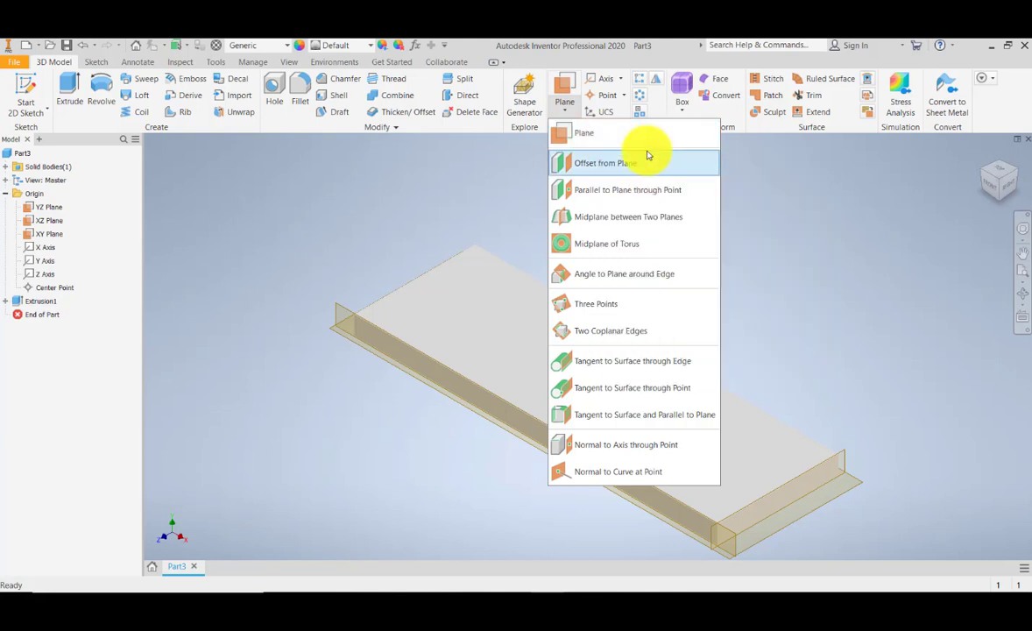
pyautogui.click(622, 133)
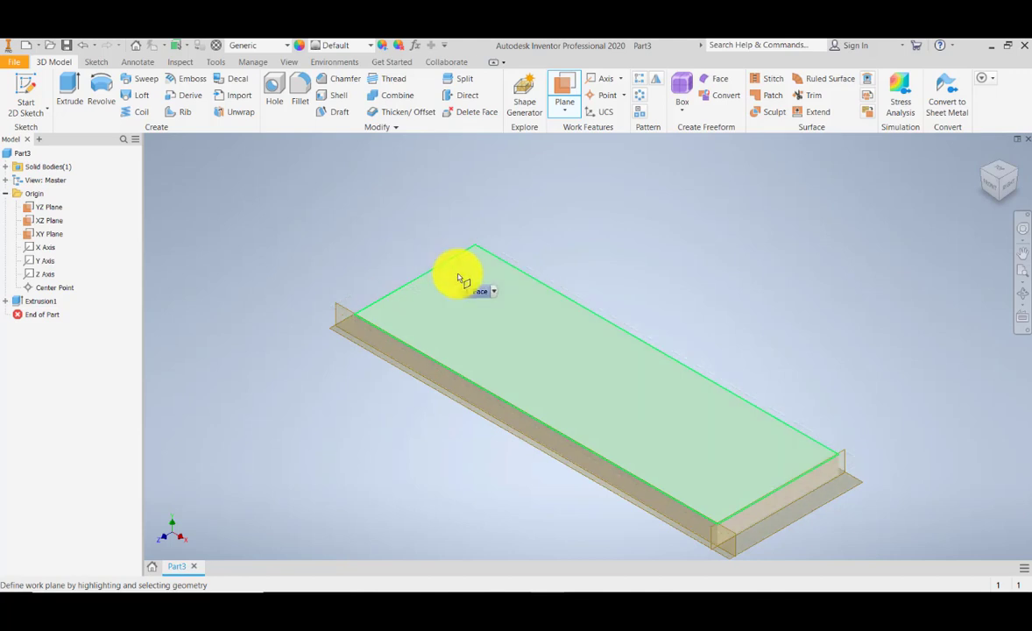
pyautogui.click(483, 268)
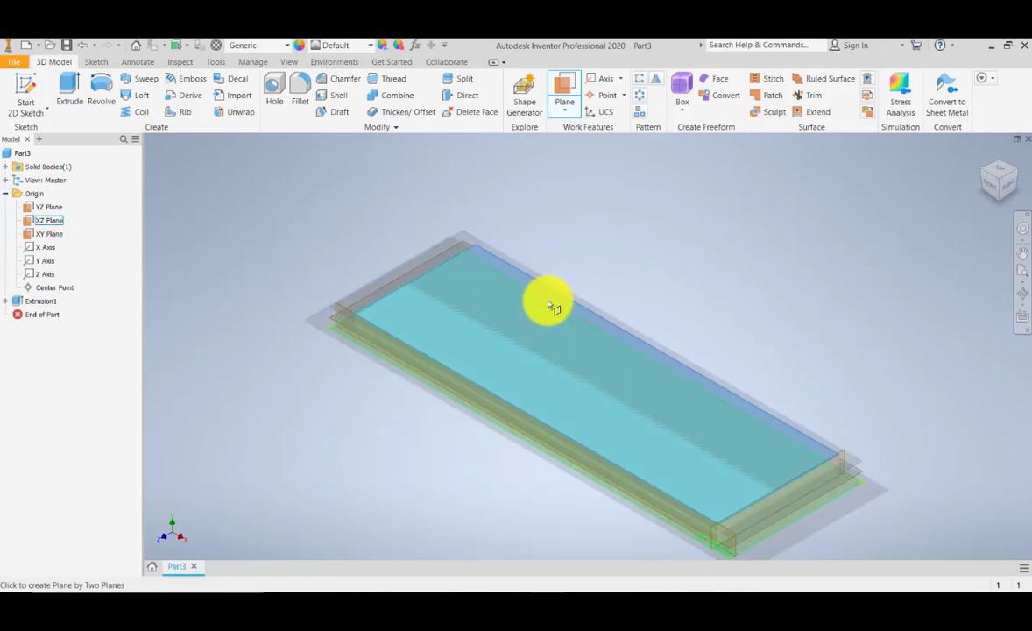
pyautogui.scroll(3, 489, 285)
pyautogui.scroll(-5, 488, 285)
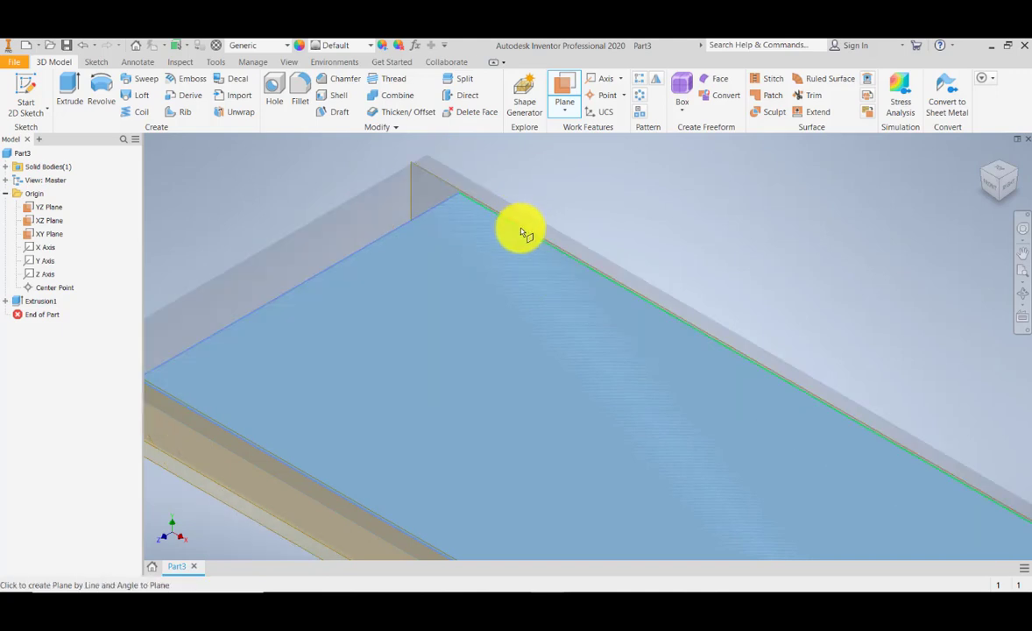
pyautogui.scroll(5, 526, 230)
pyautogui.scroll(-5, 526, 231)
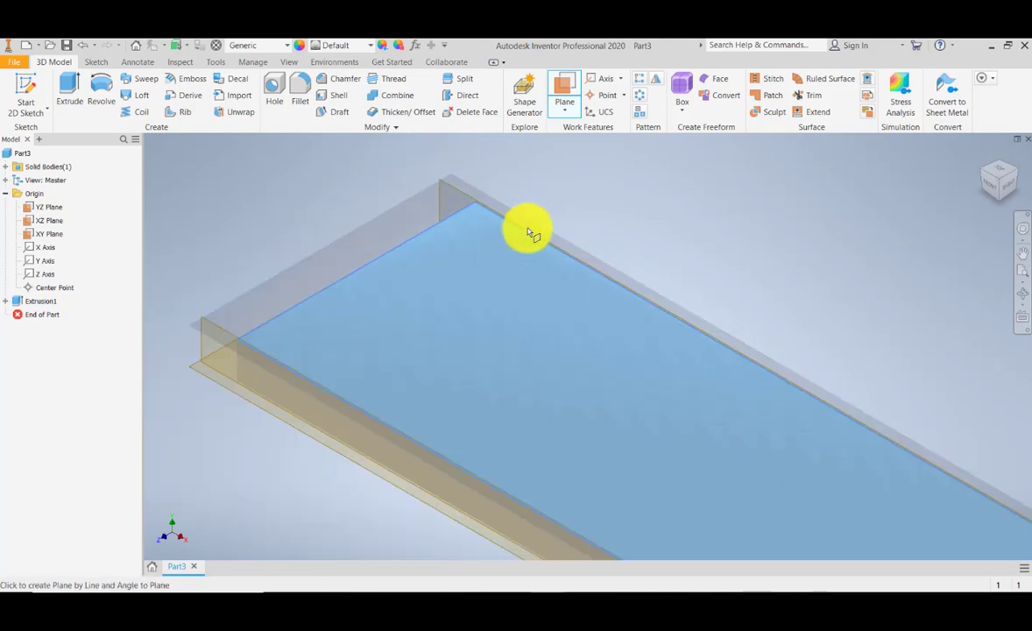
pyautogui.click(544, 247)
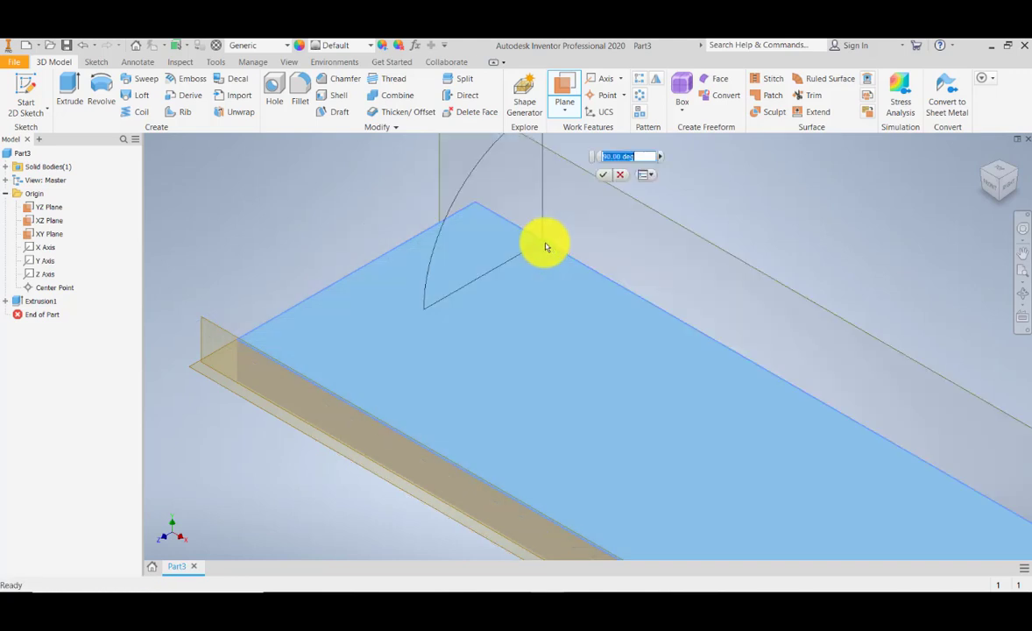
pyautogui.scroll(3, 544, 247)
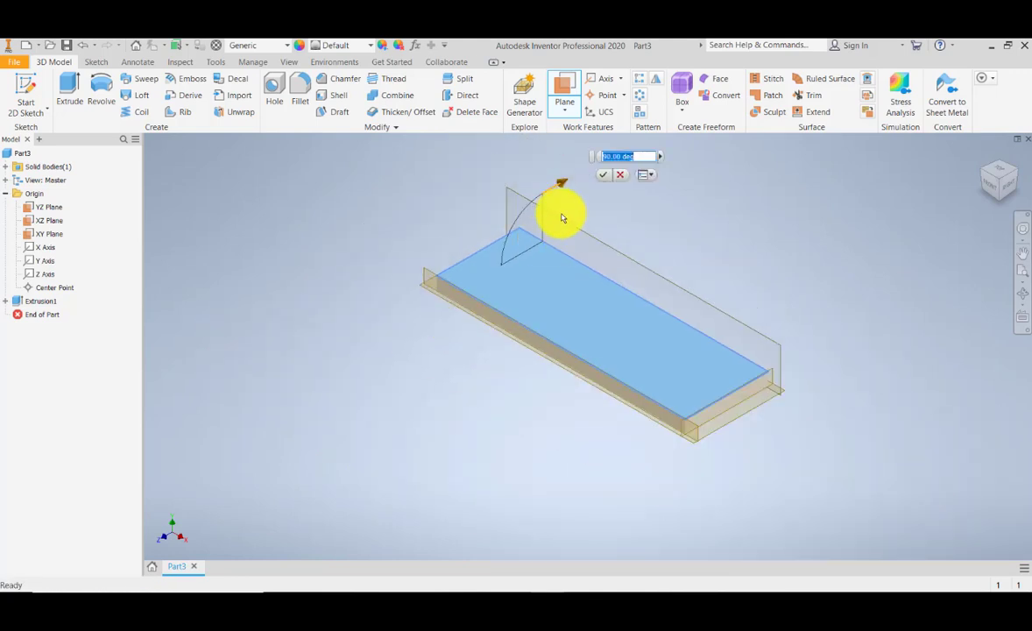
pyautogui.scroll(-5, 560, 249)
pyautogui.moveTo(546, 330)
pyautogui.mouseDown(button='middle')
pyautogui.moveTo(563, 270)
pyautogui.moveTo(552, 309)
pyautogui.mouseUp(button='middle')
pyautogui.scroll(4, 564, 275)
pyautogui.scroll(-4, 564, 279)
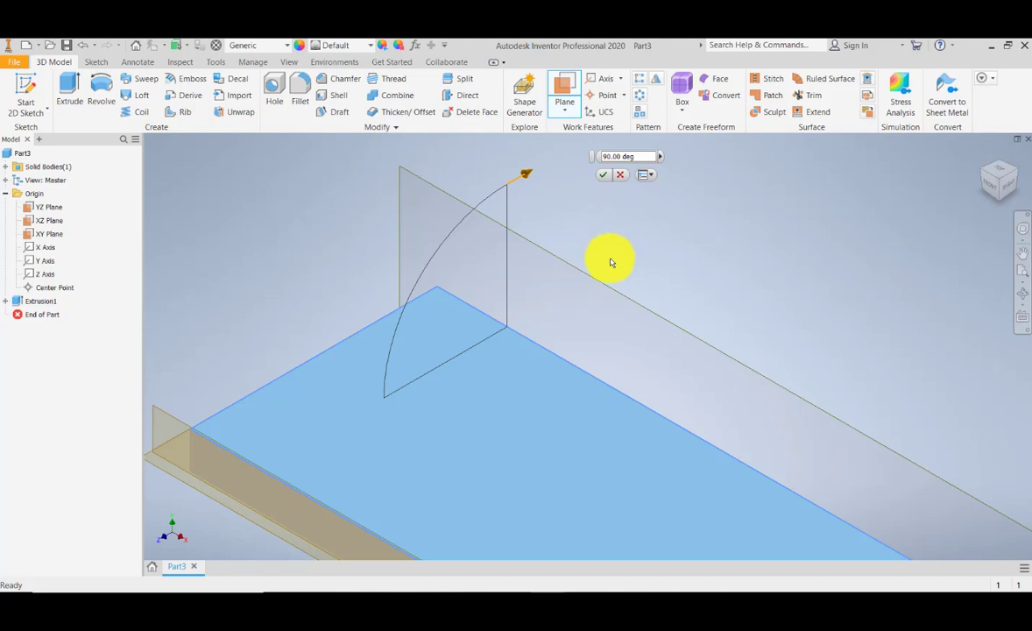
pyautogui.click(624, 157)
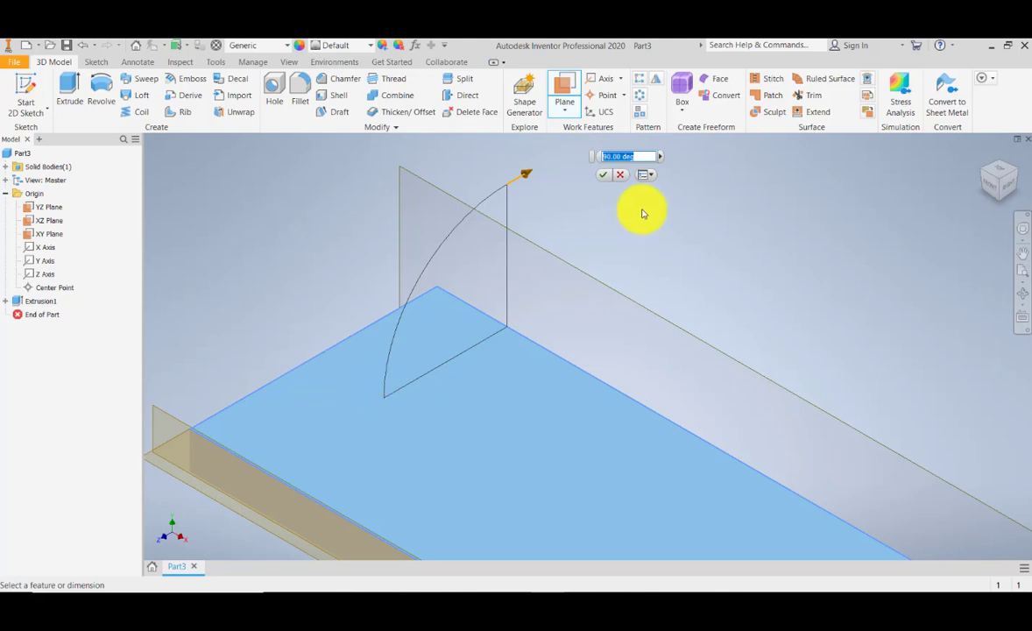
pyautogui.press('Return')
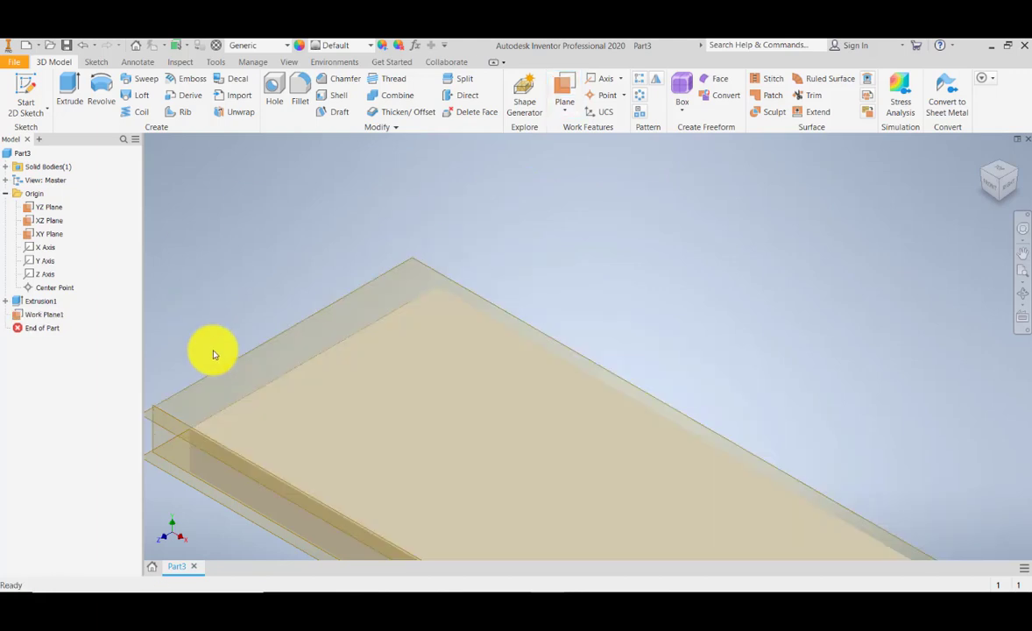
# - Create a 2D sketch on the new work plane and finish it right away
pyautogui.moveTo(295, 341); pyautogui.dragTo(348, 304, button='middle')
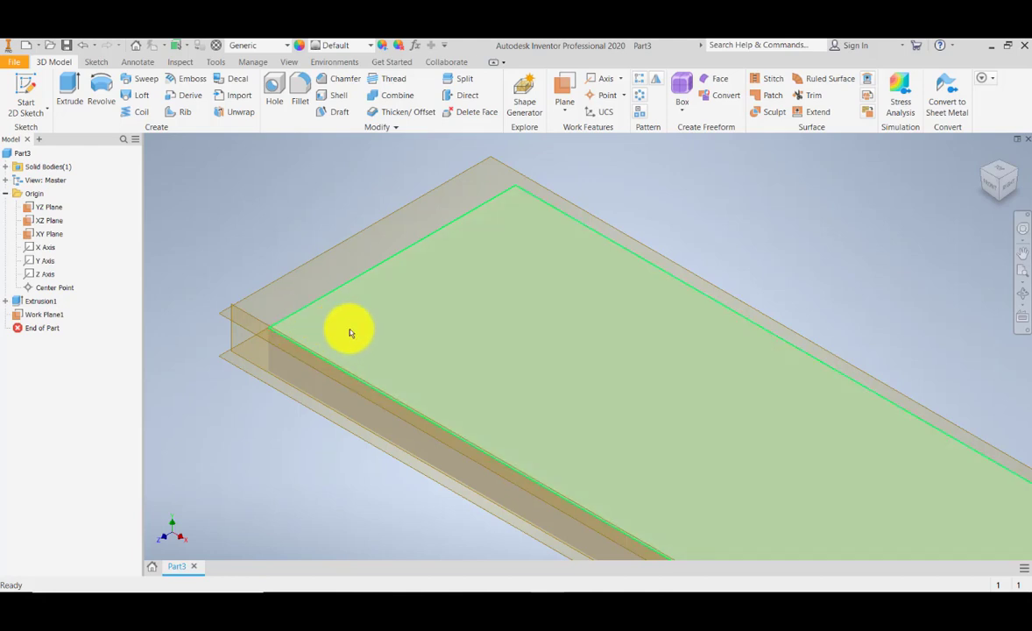
pyautogui.click(27, 96)
pyautogui.click(317, 256)
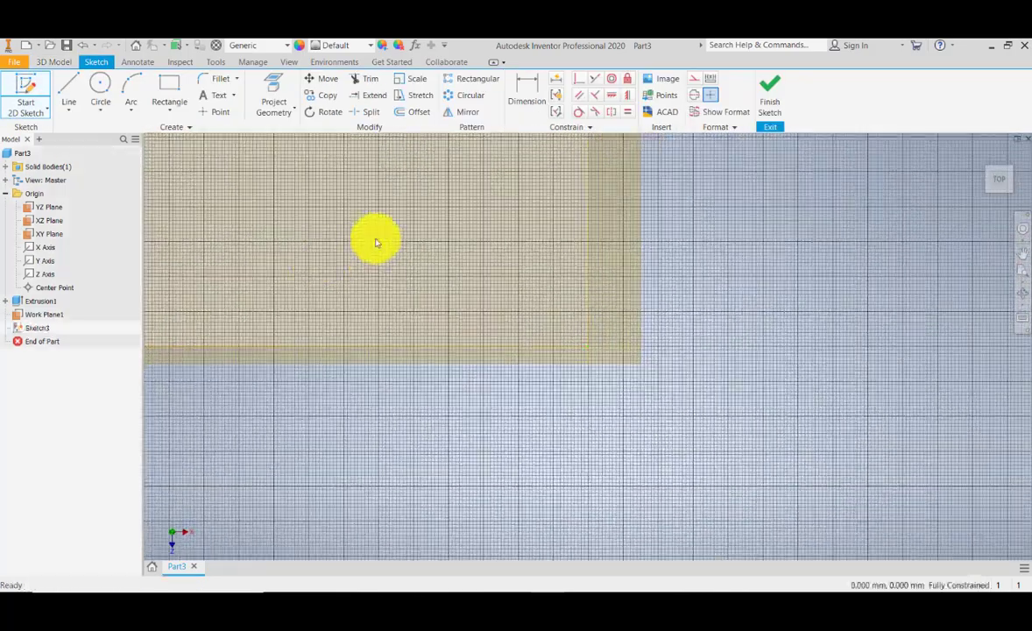
pyautogui.moveTo(462, 252); pyautogui.dragTo(905, 449, button='middle')
pyautogui.scroll(5, 544, 382)
pyautogui.moveTo(500, 396)
pyautogui.mouseDown(button='middle')
pyautogui.moveTo(661, 332)
pyautogui.moveTo(591, 331)
pyautogui.mouseUp(button='middle')
pyautogui.scroll(2, 662, 331)
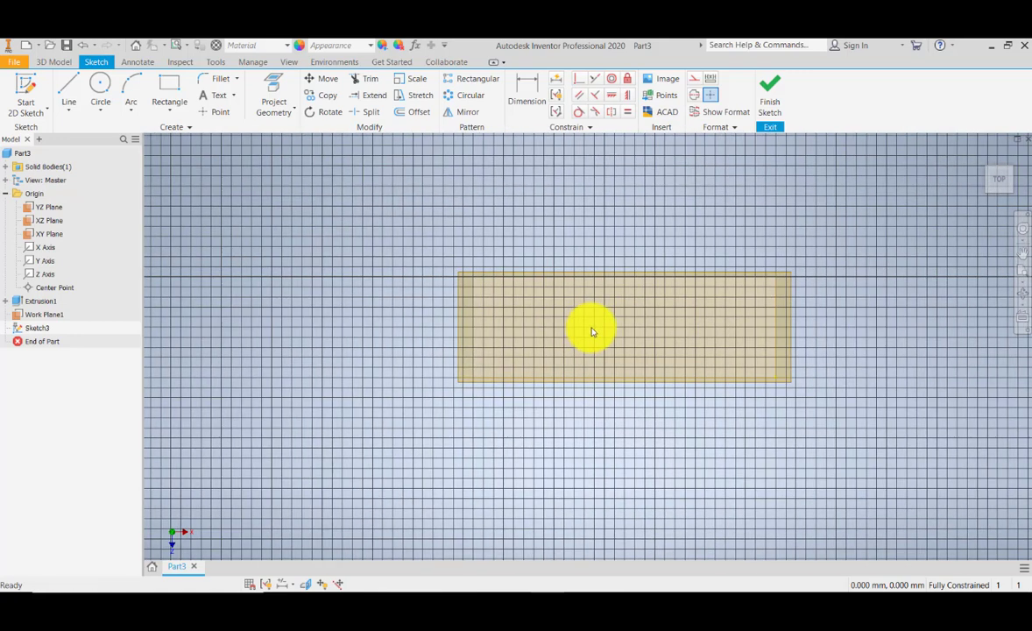
pyautogui.click(767, 107)
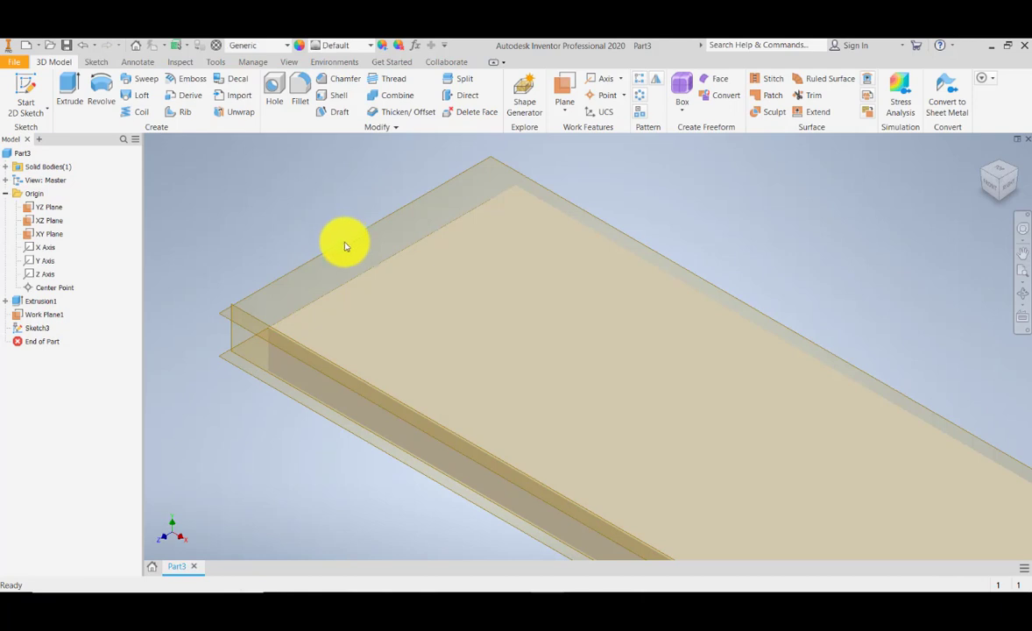
# - Delete the work plane together with its dependent sketch
pyautogui.click(346, 247)
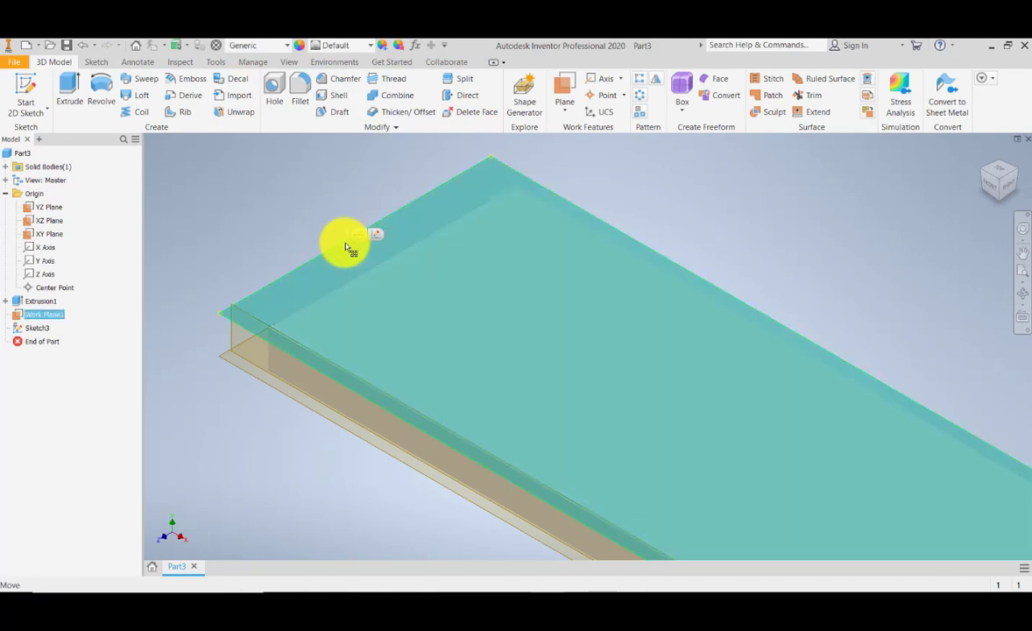
pyautogui.press('Delete')
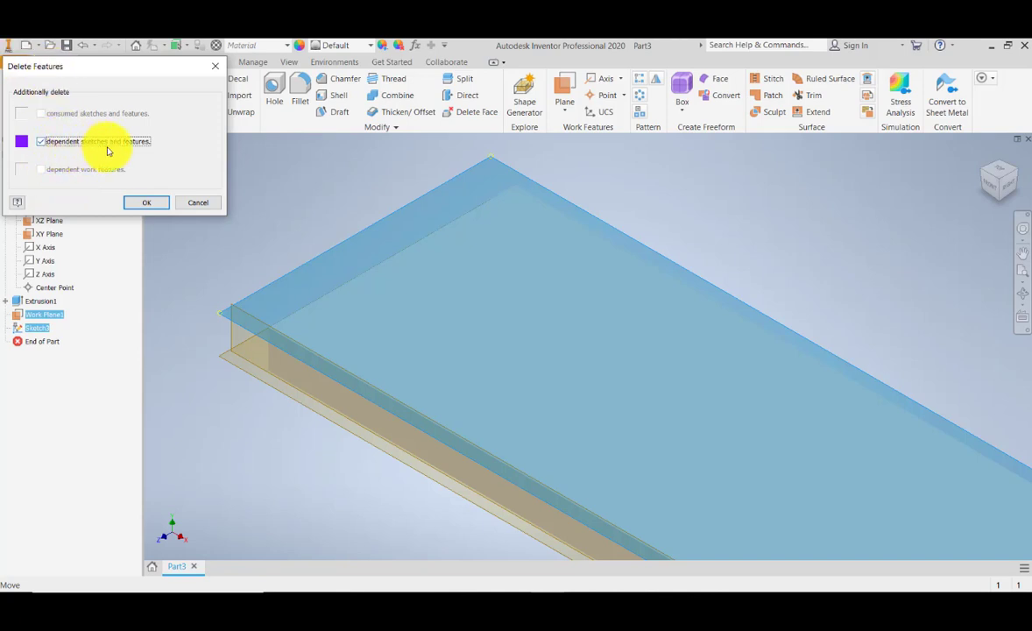
pyautogui.click(151, 204)
# - Create a new work plane on the block's top face through its far long edge at 90 degrees
pyautogui.moveTo(427, 226); pyautogui.dragTo(367, 237, button='middle')
pyautogui.click(564, 88)
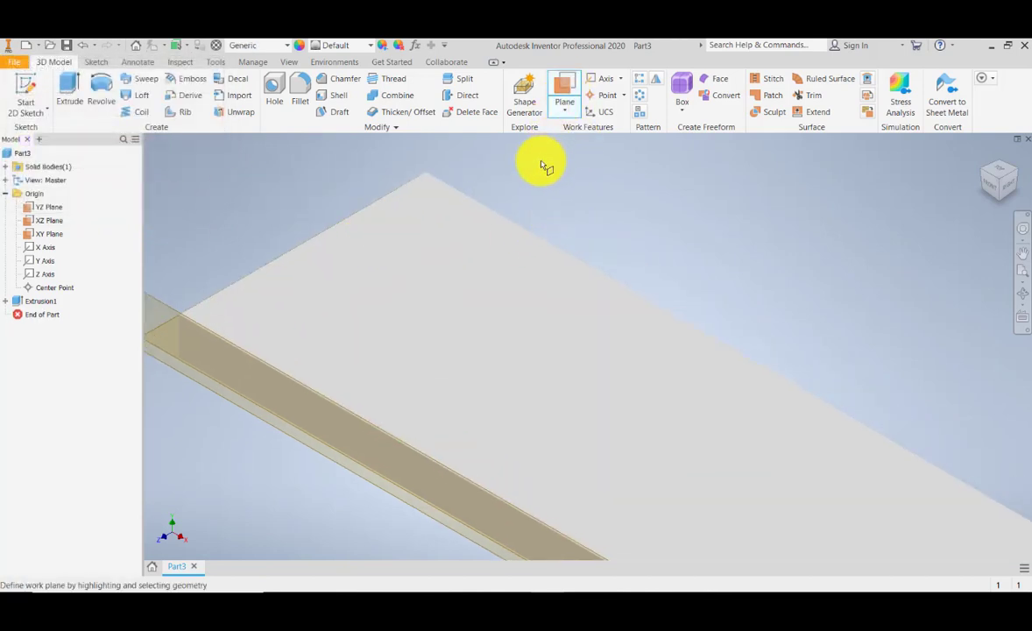
pyautogui.click(475, 221)
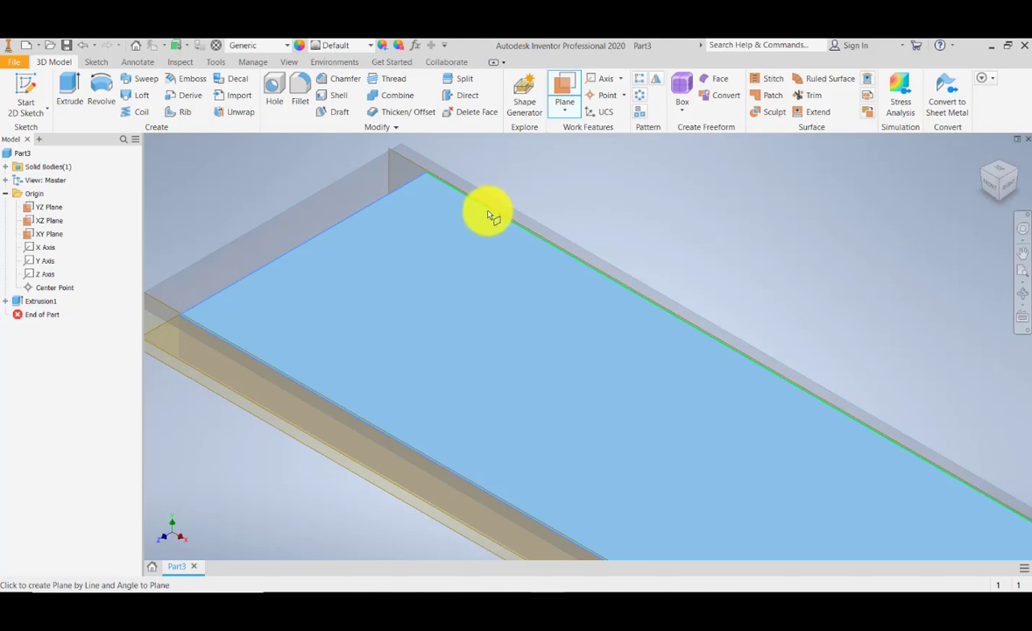
pyautogui.click(489, 215)
pyautogui.scroll(-5, 489, 214)
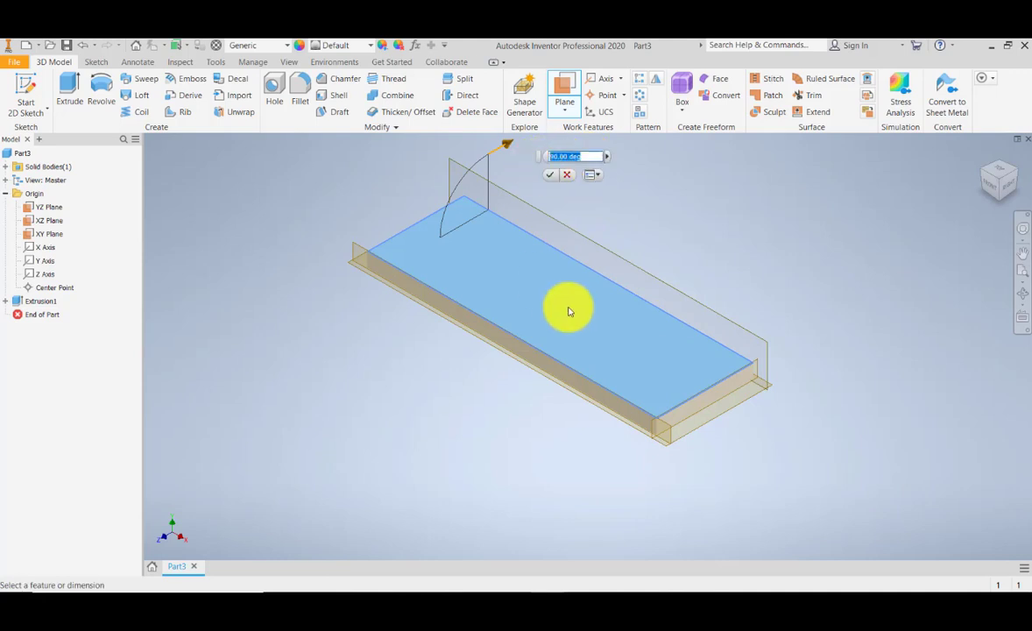
pyautogui.press('Return')
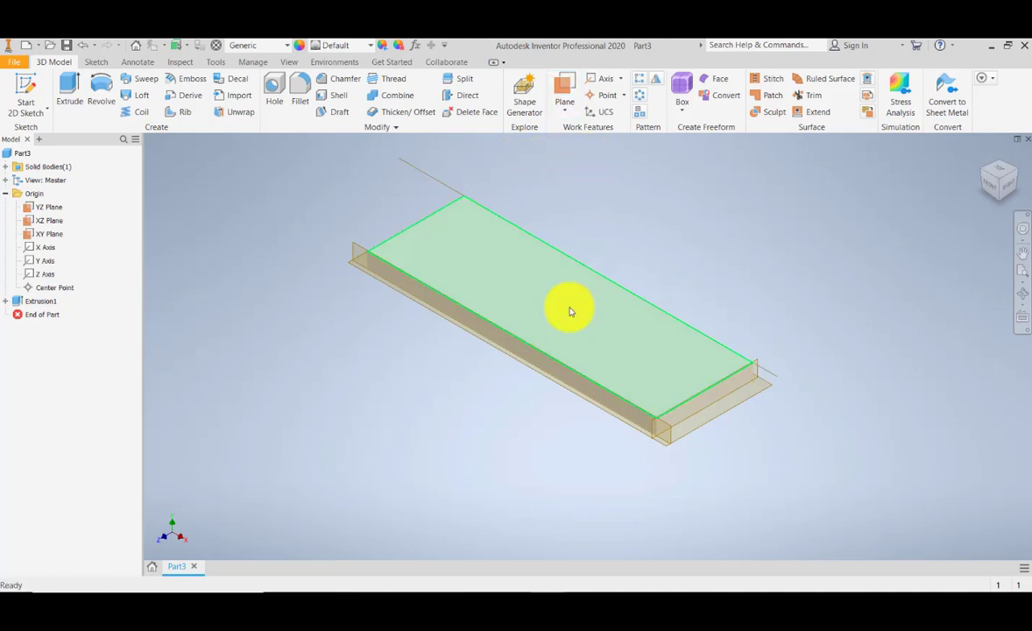
# - Start a new 2D sketch on the new work plane
pyautogui.moveTo(841, 356); pyautogui.dragTo(813, 362, button='middle')
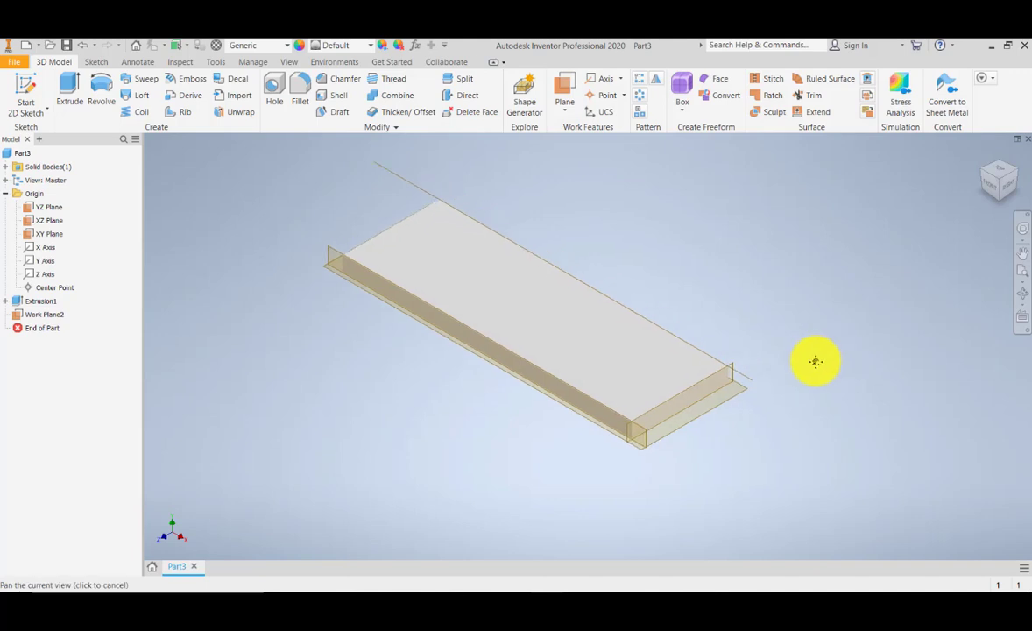
pyautogui.click(1022, 293)
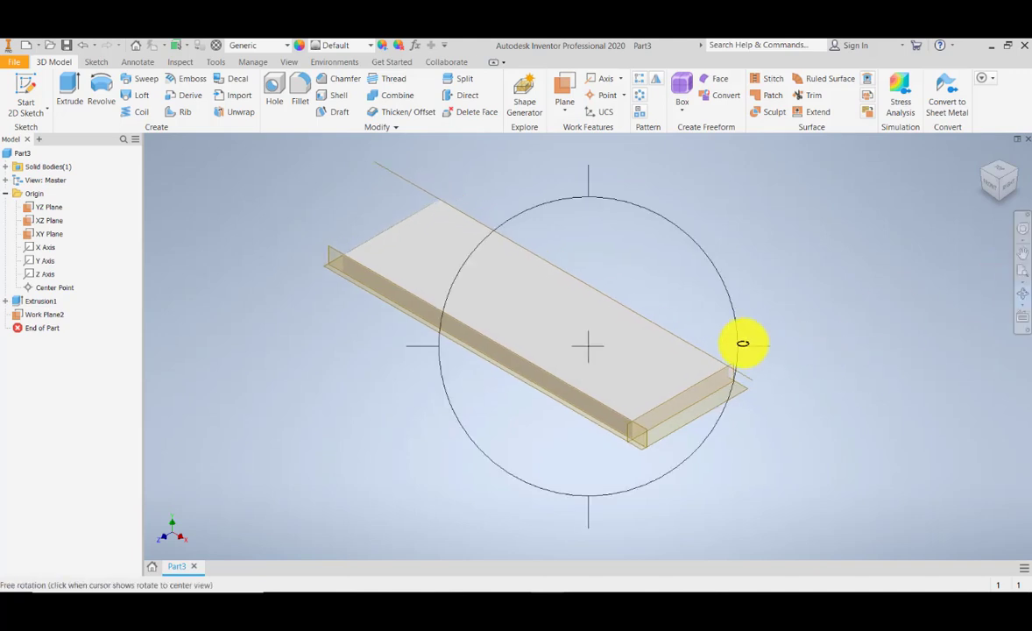
pyautogui.moveTo(742, 341); pyautogui.dragTo(512, 300)
pyautogui.click(997, 180)
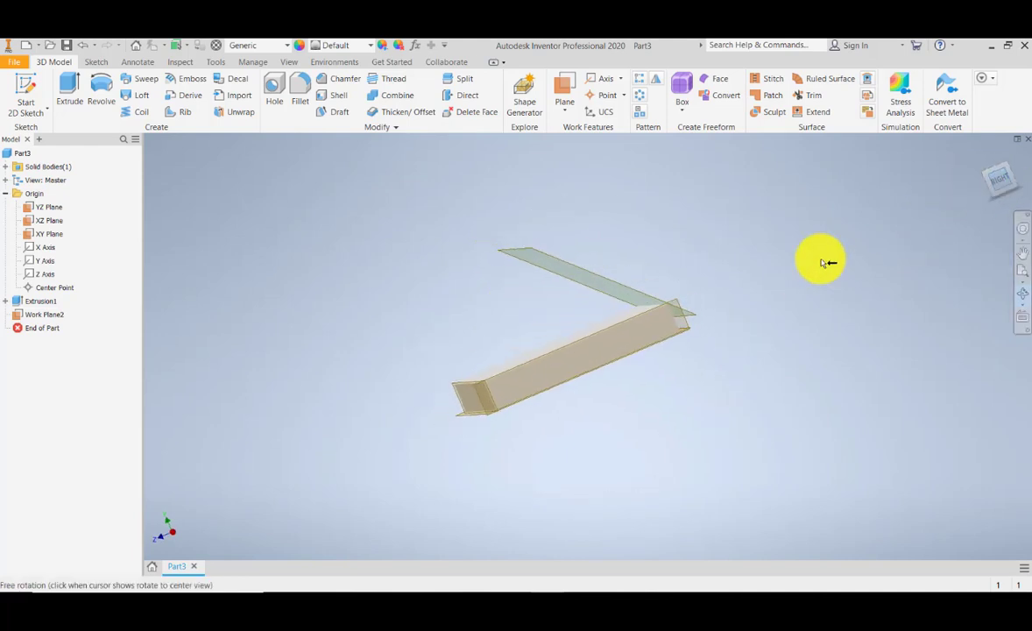
pyautogui.click(1011, 468)
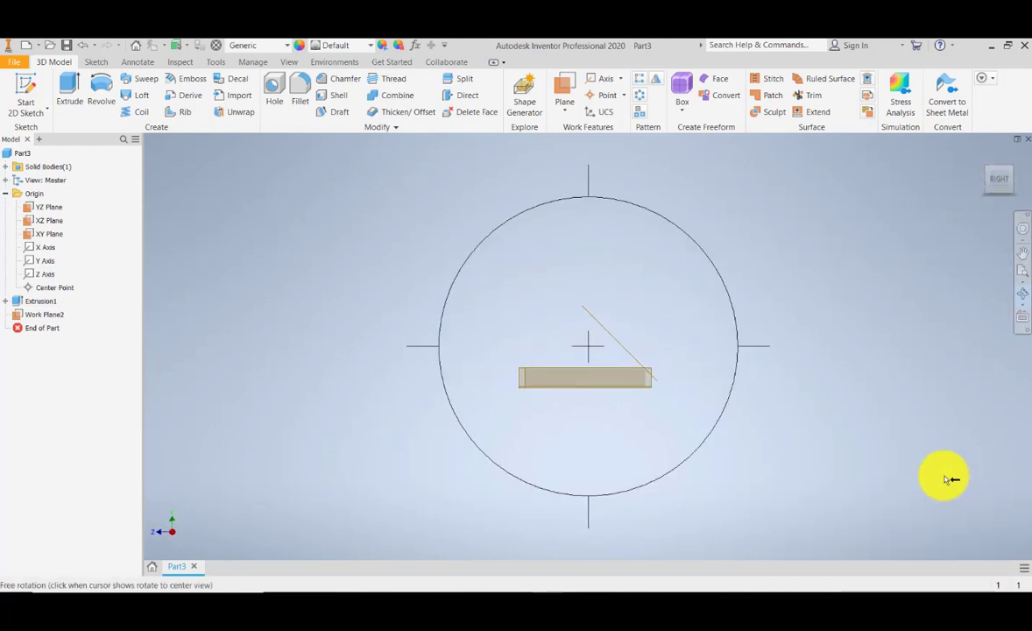
pyautogui.moveTo(578, 390); pyautogui.dragTo(641, 249)
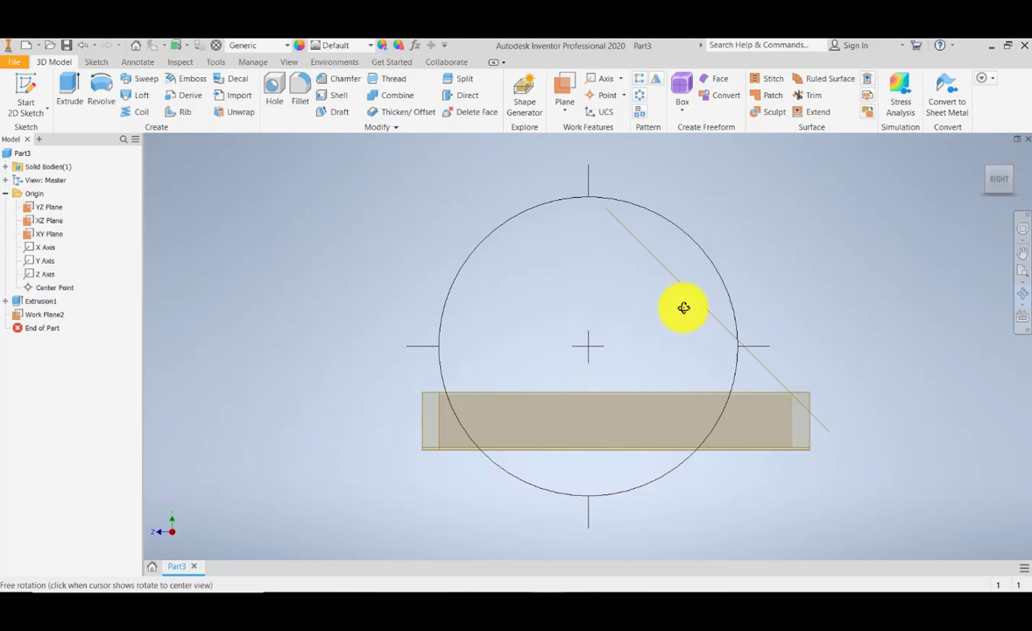
pyautogui.moveTo(595, 239); pyautogui.dragTo(545, 294)
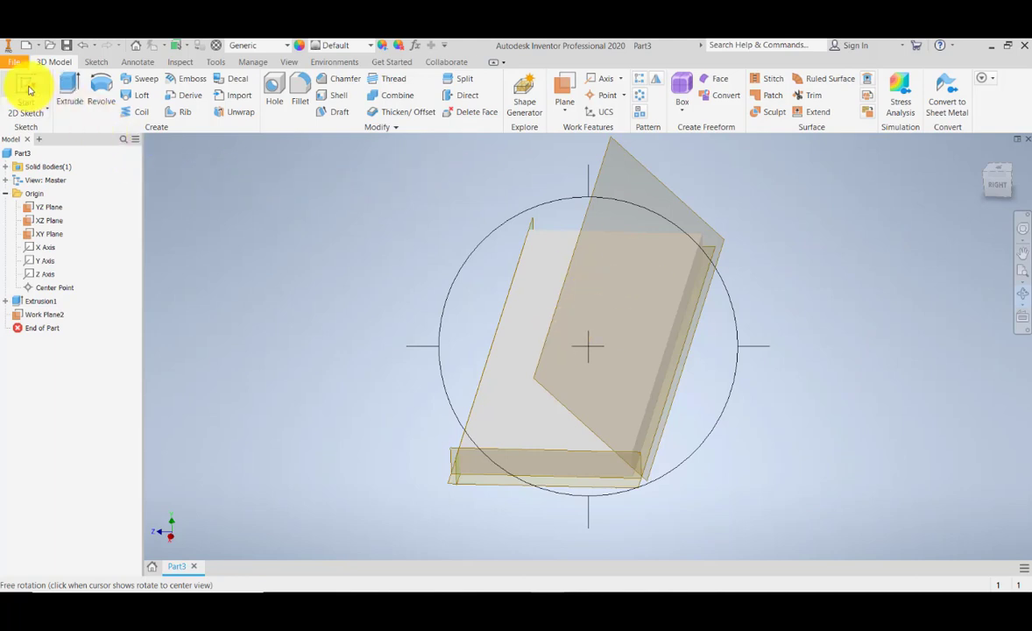
pyautogui.click(29, 90)
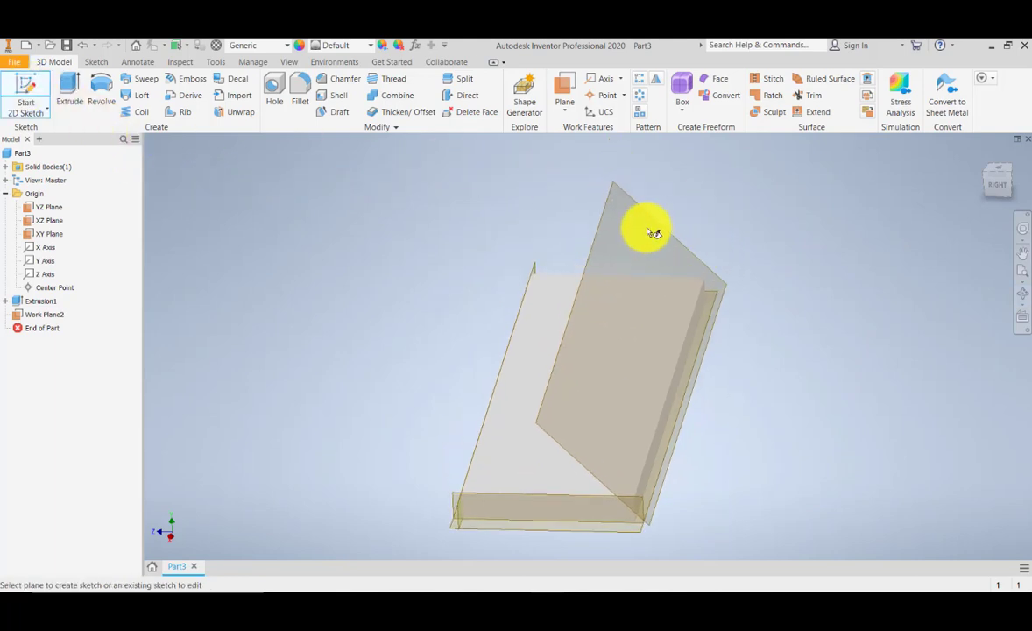
pyautogui.click(639, 205)
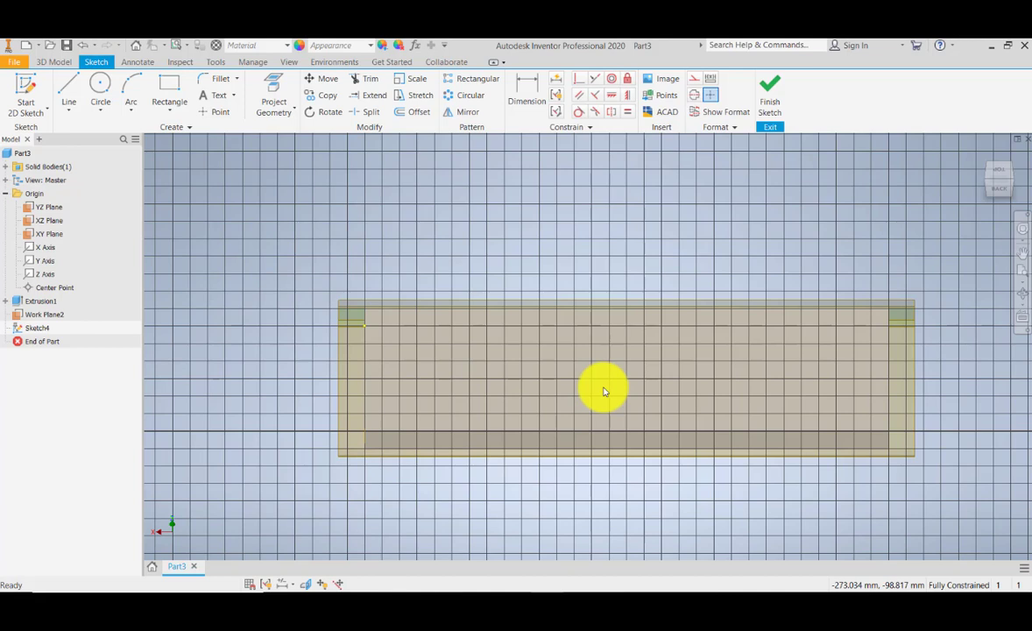
# - Draw a circle about 93 mm in diameter near the middle of the sketch and dimension its diameter
pyautogui.click(100, 87)
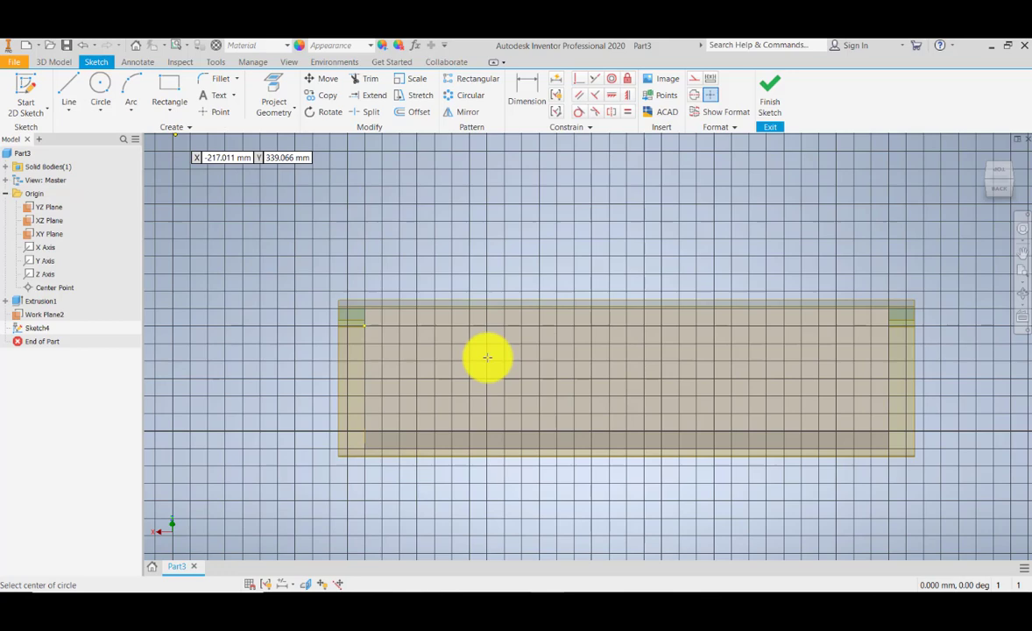
pyautogui.click(575, 369)
pyautogui.click(613, 380)
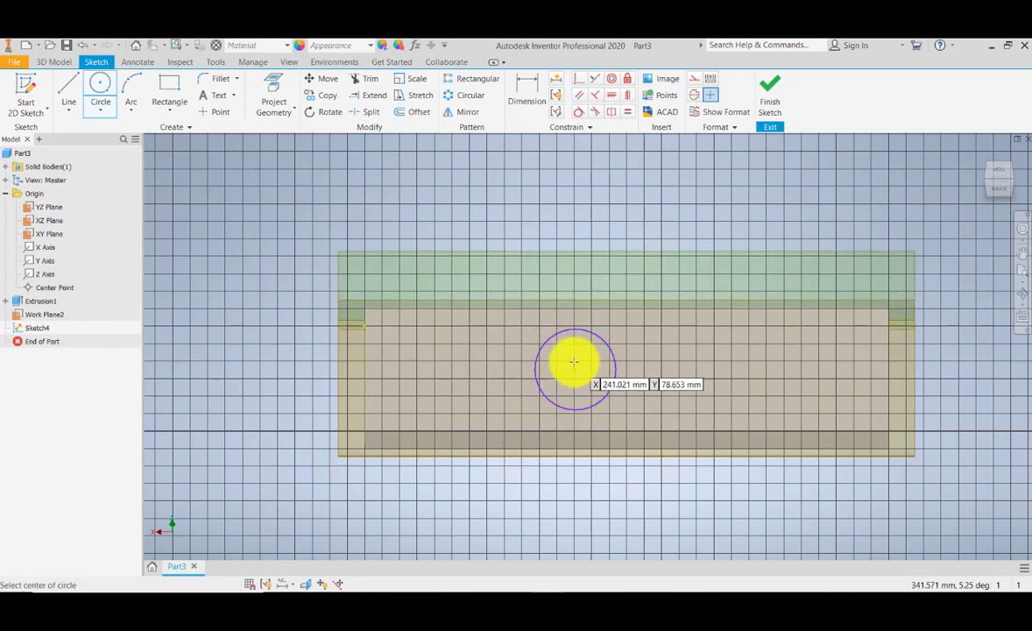
pyautogui.scroll(-2, 574, 361)
pyautogui.click(530, 92)
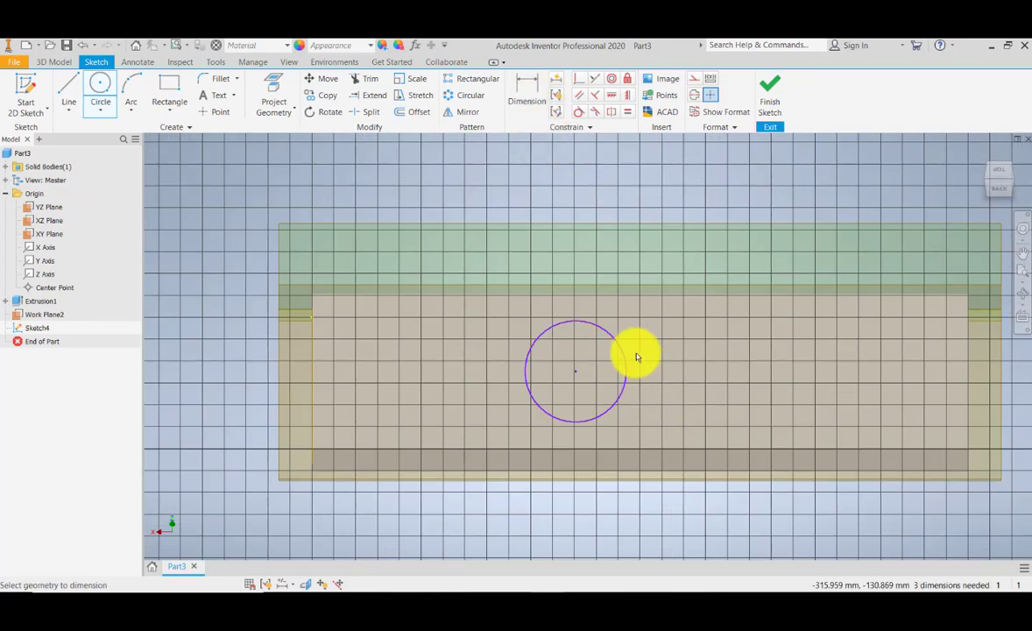
pyautogui.click(623, 351)
pyautogui.click(708, 328)
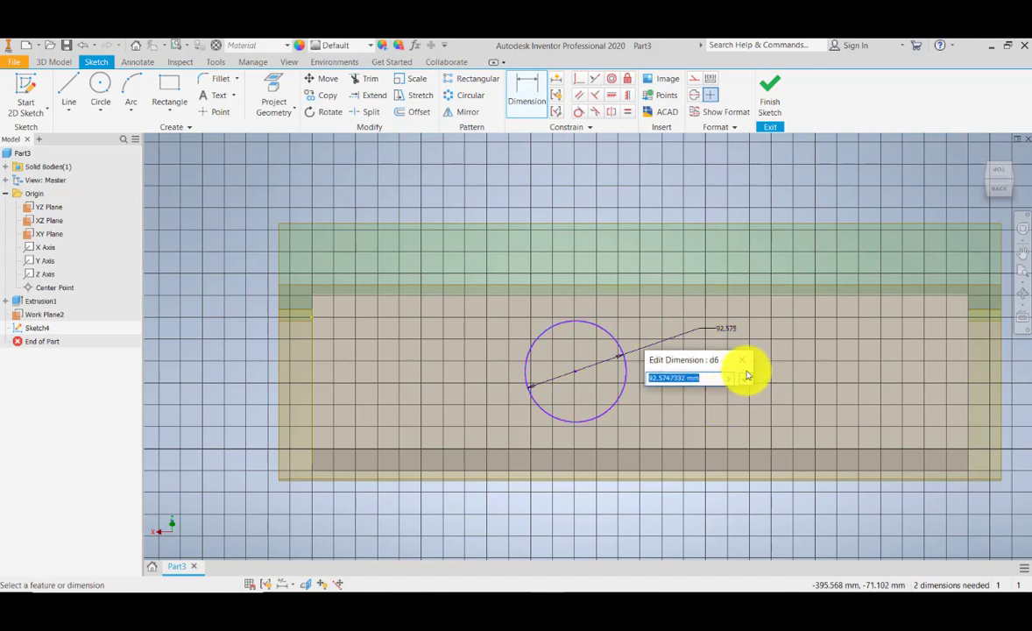
pyautogui.click(748, 378)
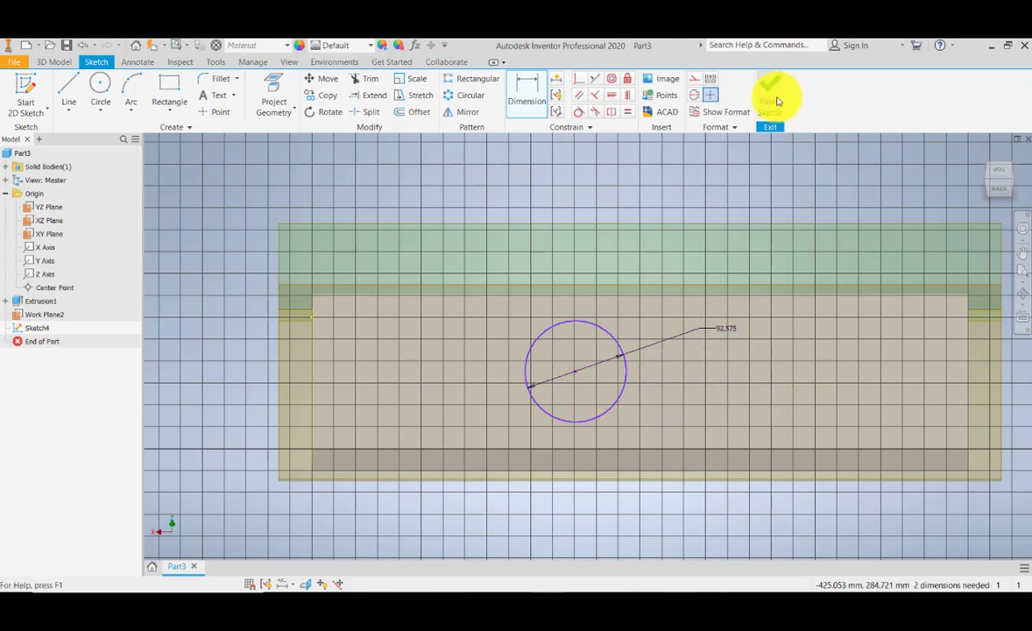
# - Finish the sketch and extrude the circle 173 mm in the reversed direction through the block
pyautogui.click(775, 98)
pyautogui.scroll(-3, 629, 396)
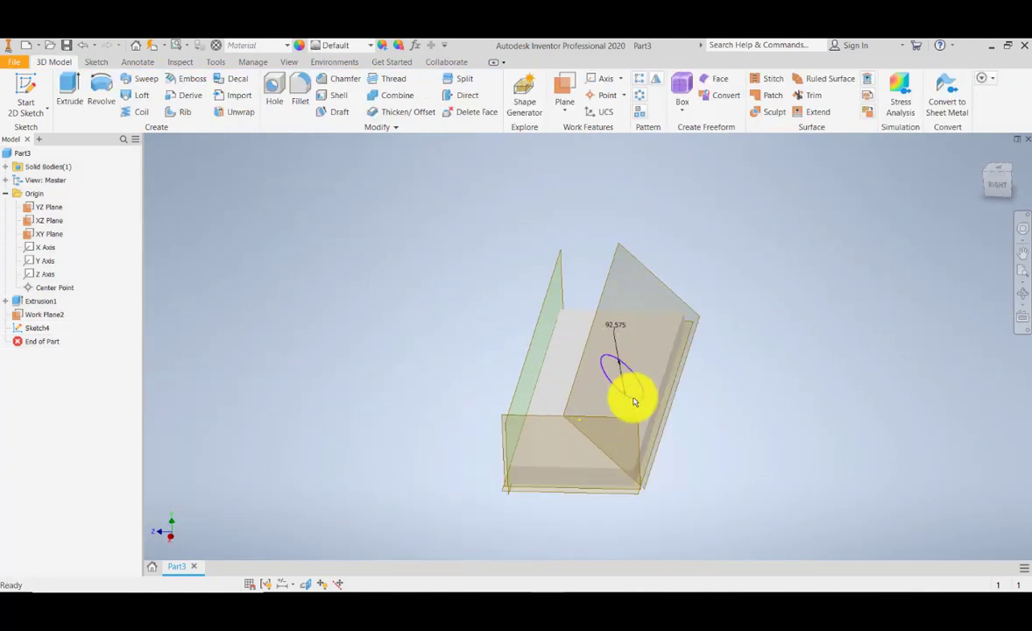
pyautogui.click(70, 88)
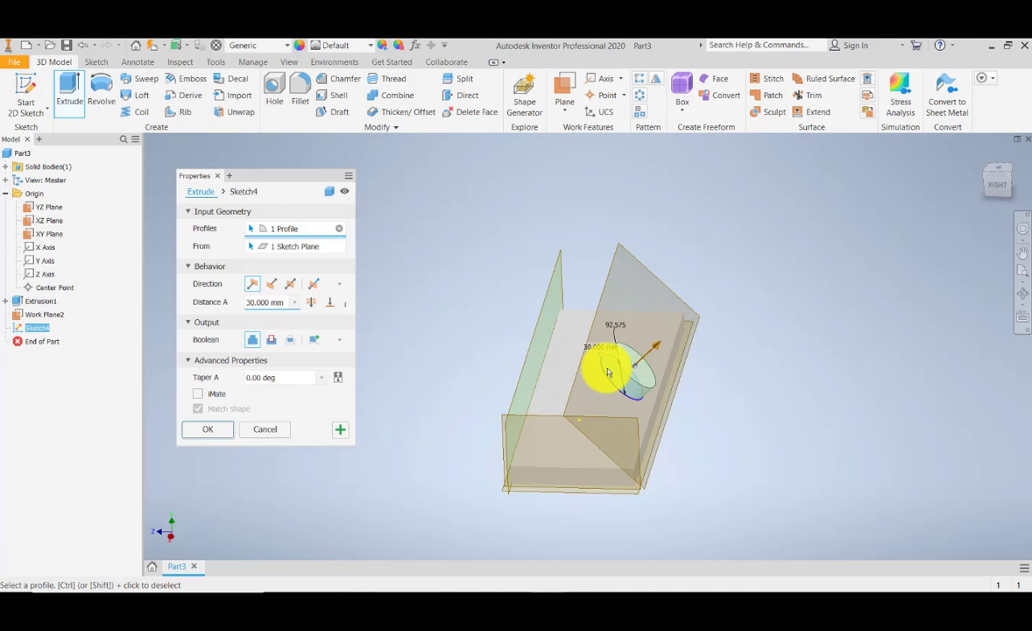
pyautogui.click(272, 291)
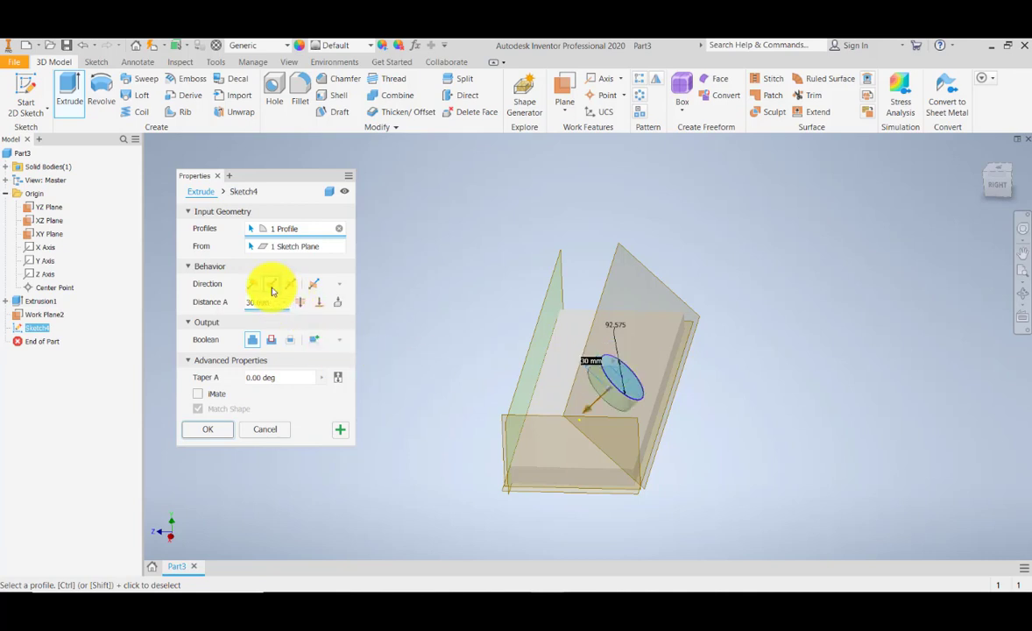
pyautogui.click(289, 289)
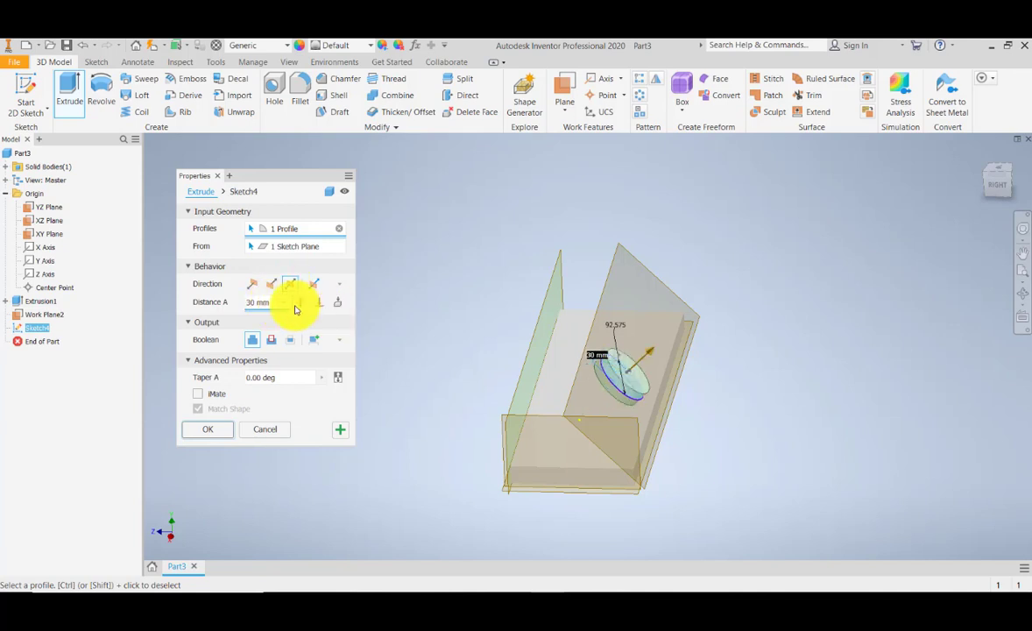
pyautogui.click(270, 293)
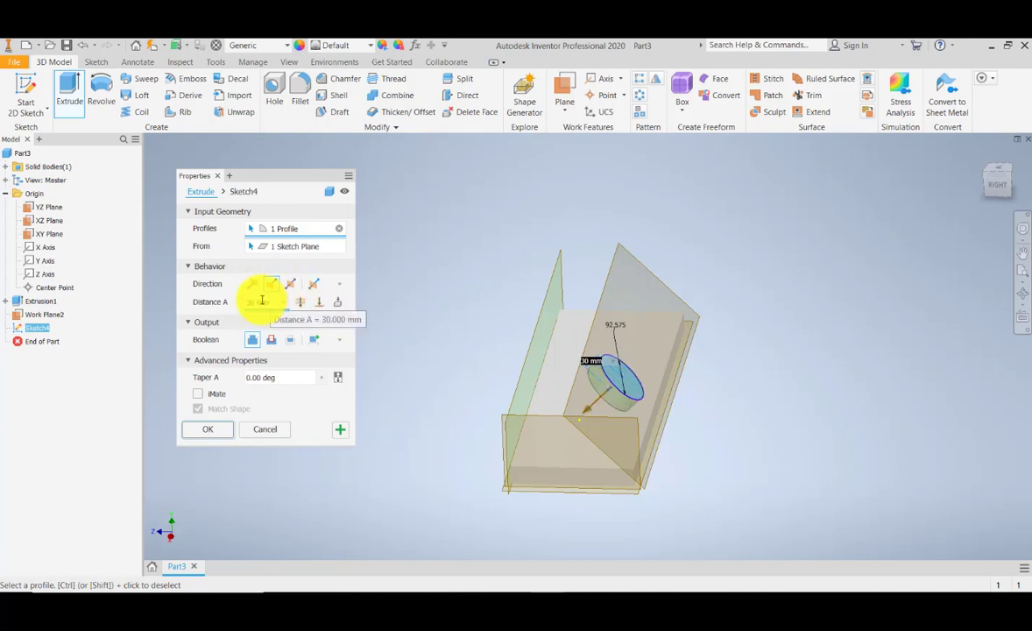
pyautogui.moveTo(586, 414); pyautogui.dragTo(524, 463)
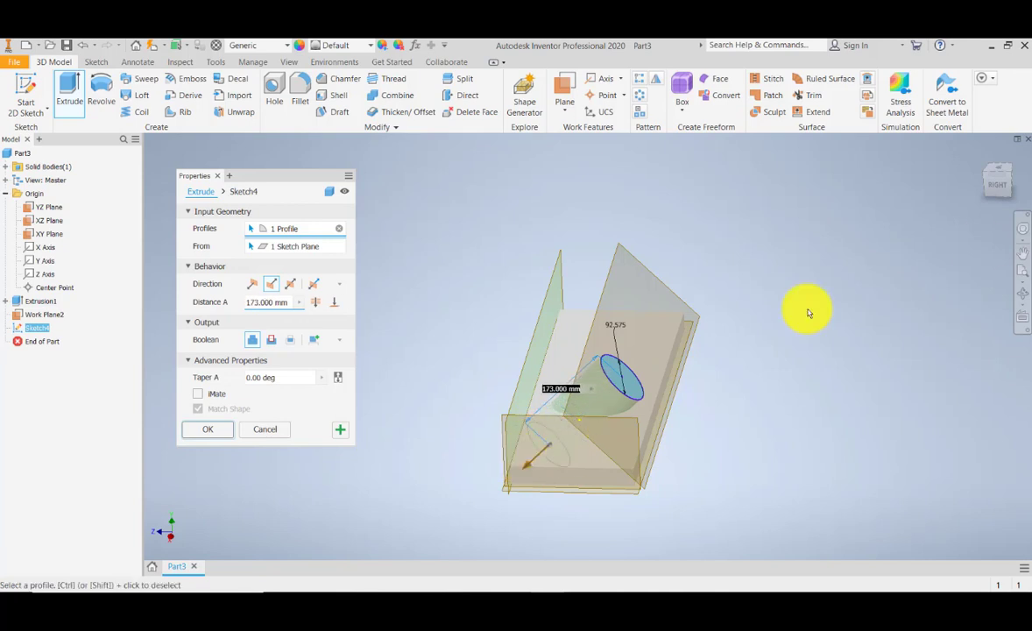
pyautogui.click(1001, 190)
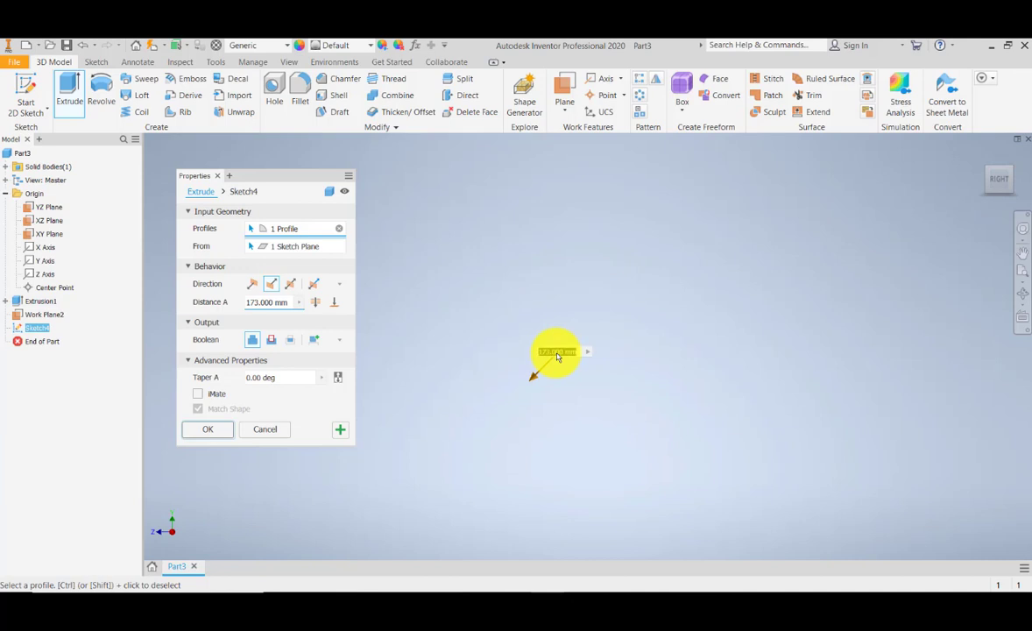
pyautogui.click(1021, 275)
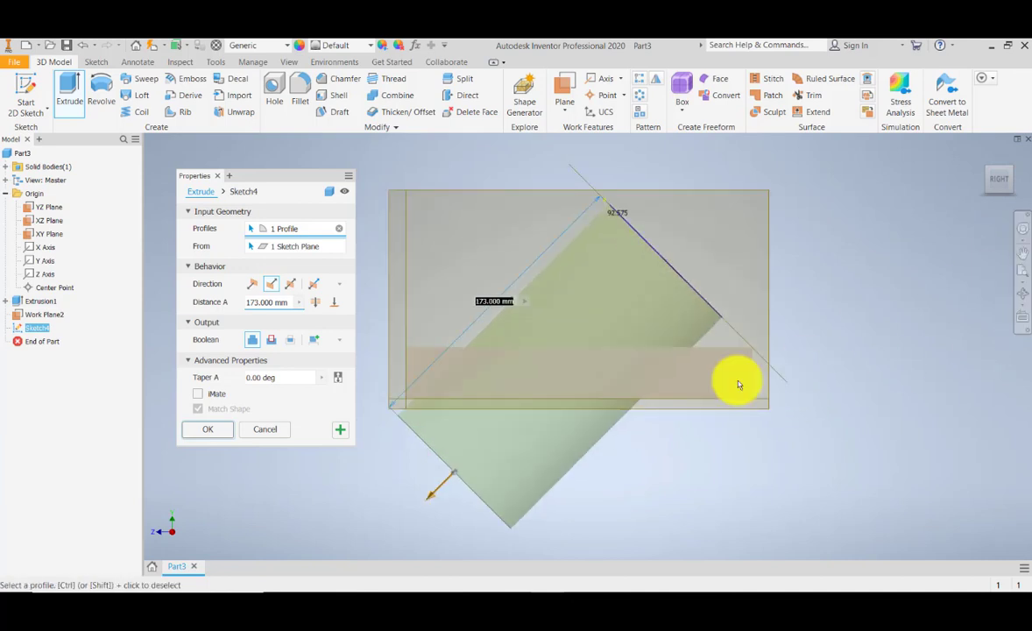
pyautogui.click(218, 430)
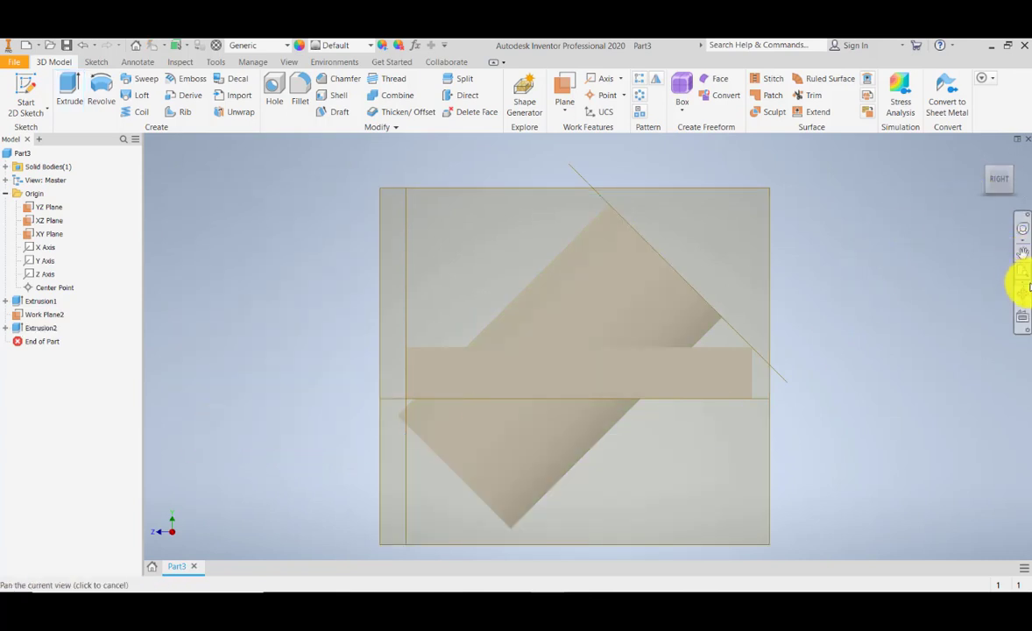
# - Delete the new extrusion together with its consumed sketch
pyautogui.scroll(-5, 607, 285)
pyautogui.scroll(3, 606, 269)
pyautogui.moveTo(606, 200); pyautogui.dragTo(581, 255)
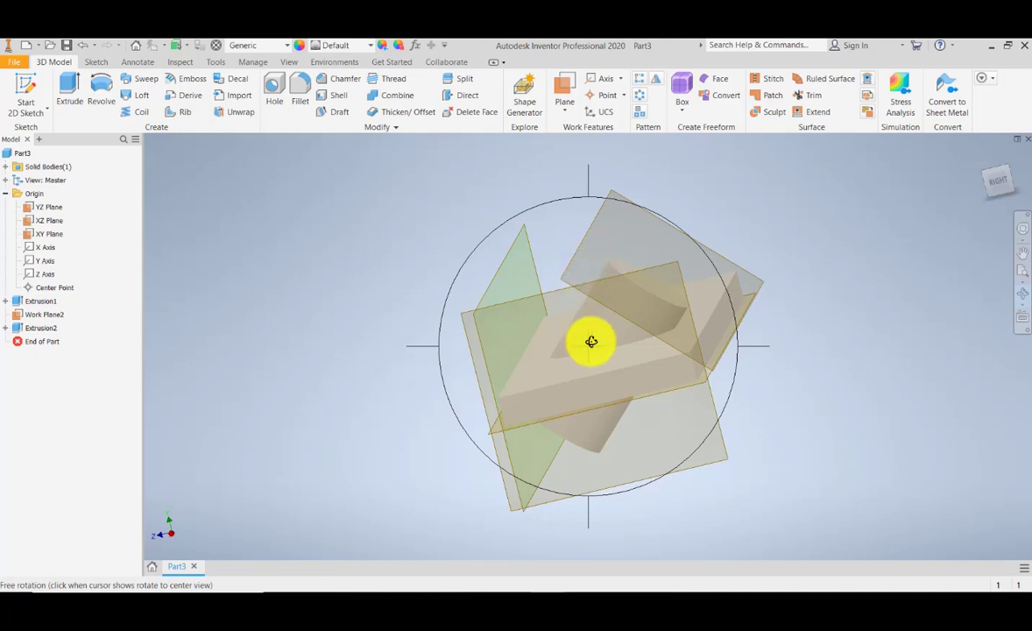
pyautogui.moveTo(592, 341); pyautogui.dragTo(671, 342)
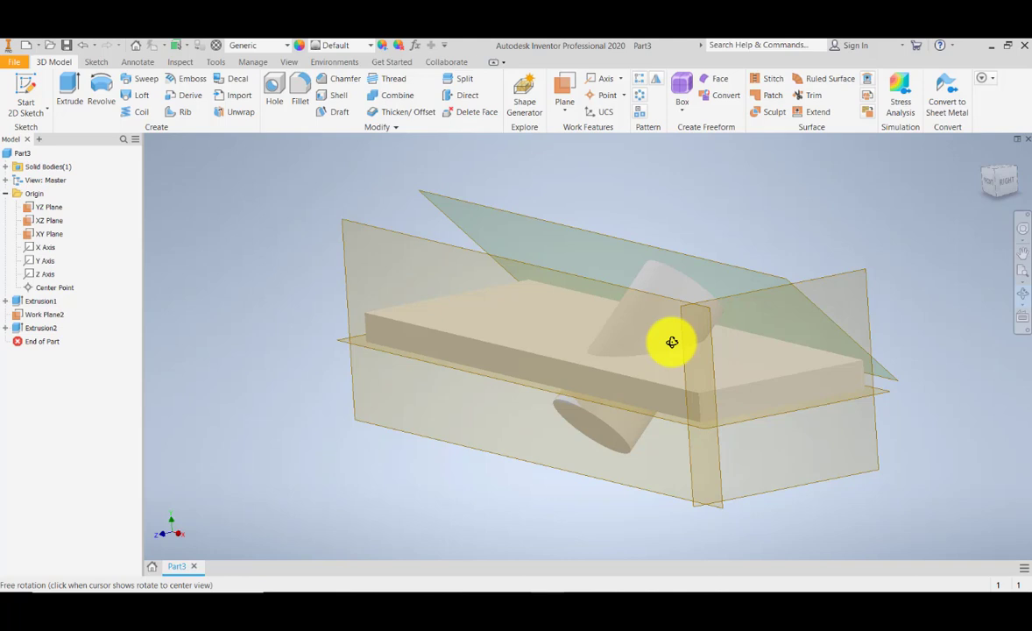
pyautogui.moveTo(673, 342); pyautogui.dragTo(643, 348)
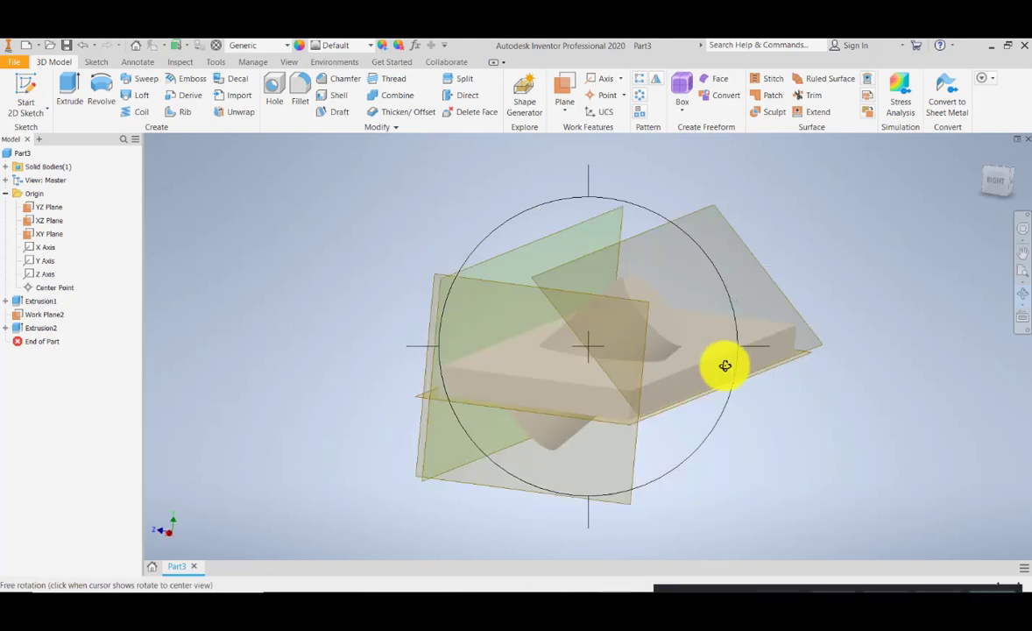
pyautogui.moveTo(678, 310); pyautogui.dragTo(580, 344)
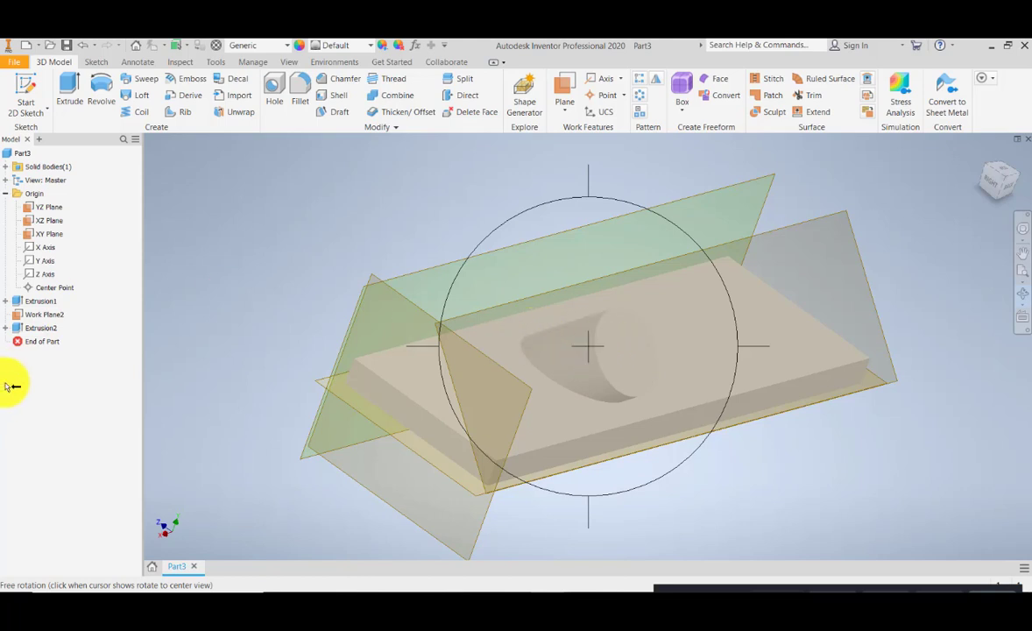
pyautogui.click(201, 335)
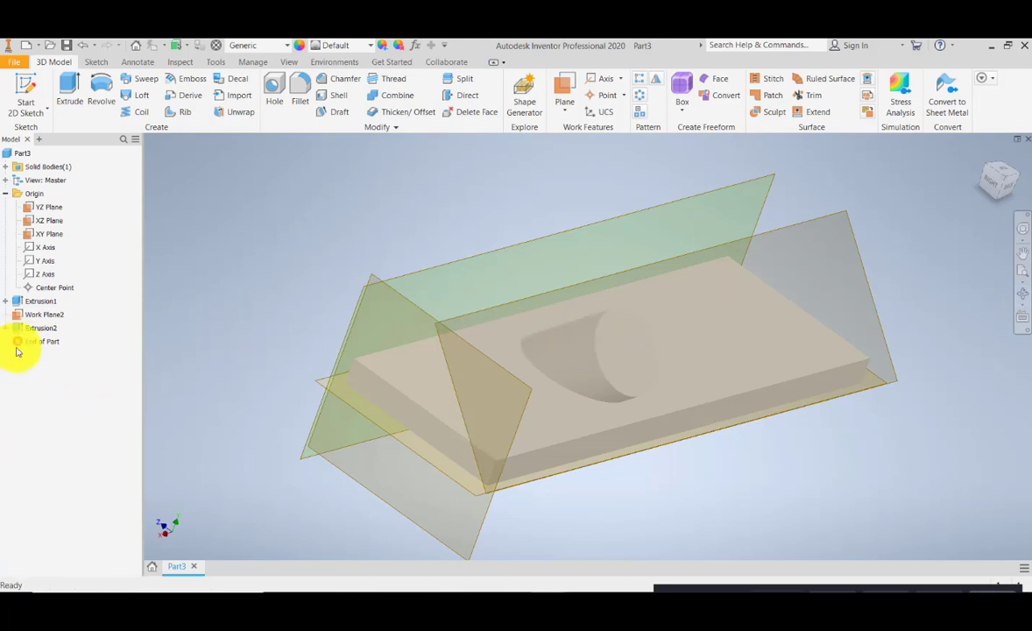
pyautogui.click(39, 331)
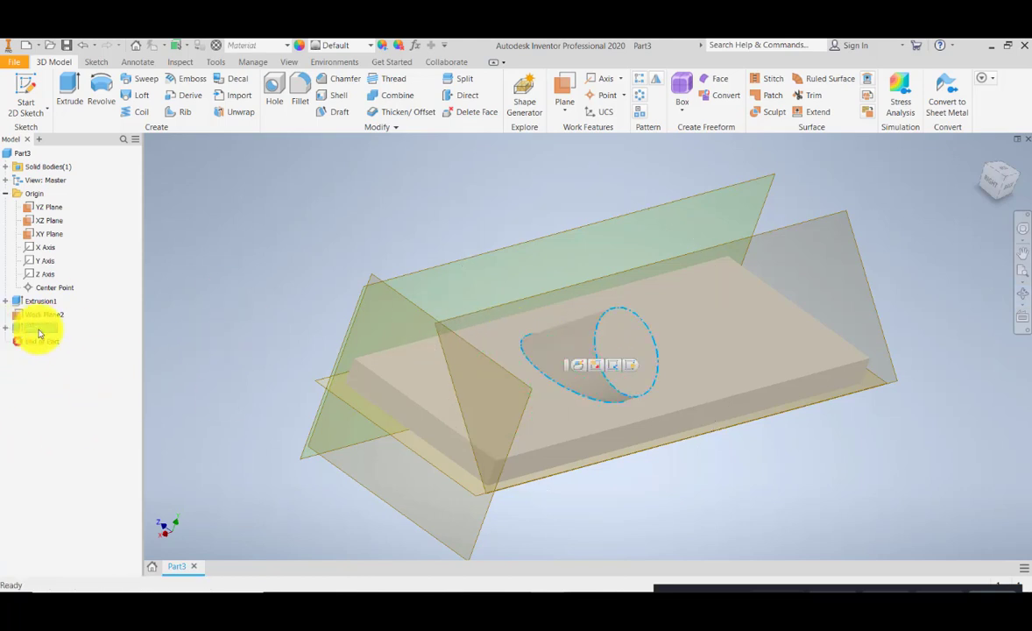
pyautogui.rightClick(38, 331)
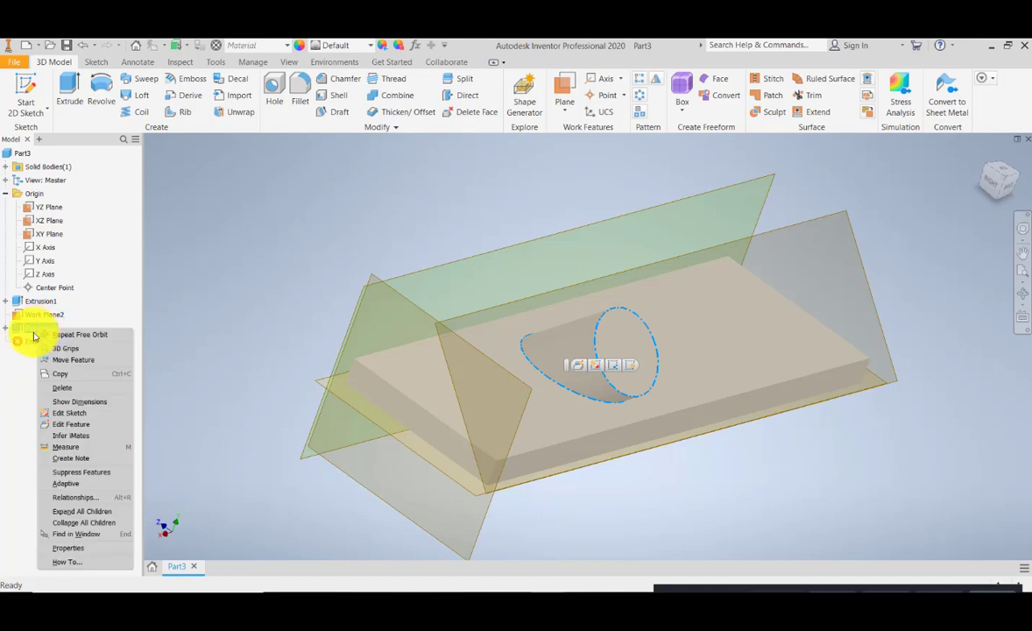
pyautogui.click(69, 389)
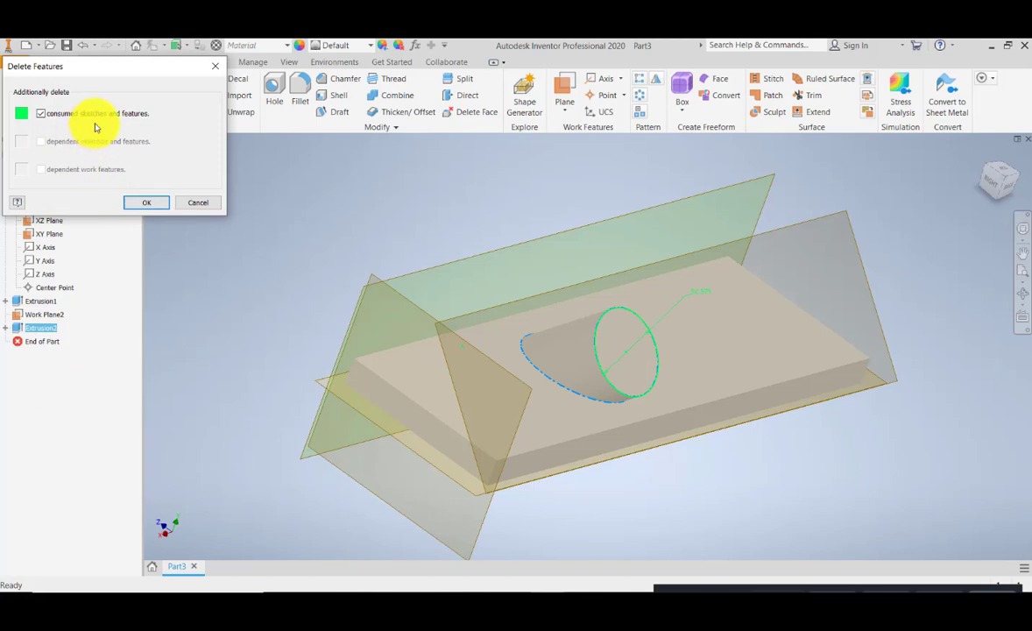
pyautogui.click(154, 207)
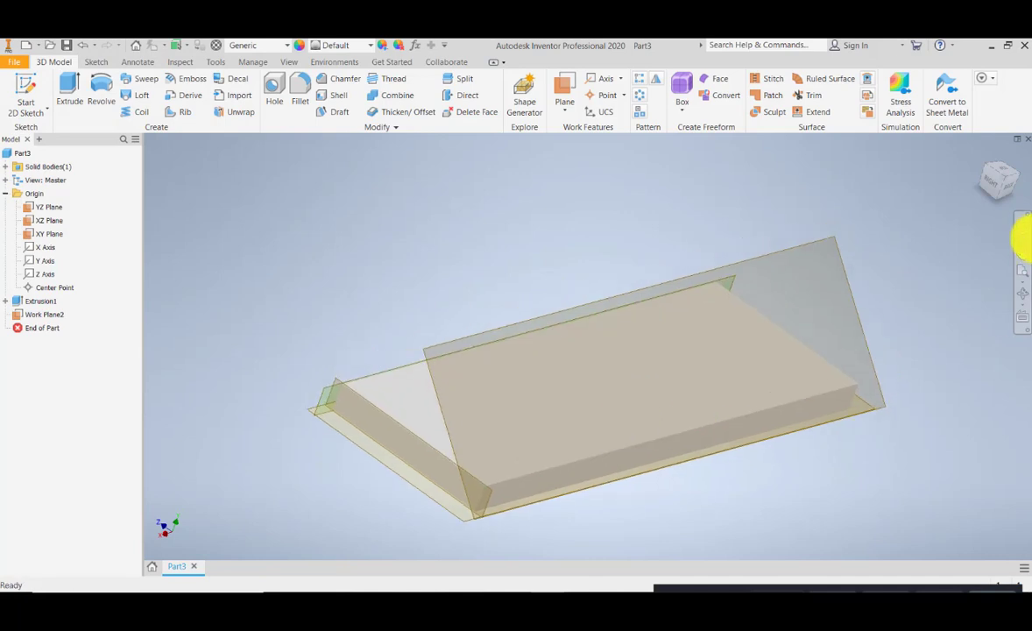
# - Start a new 2D sketch on the angled work plane
pyautogui.scroll(-4, 574, 412)
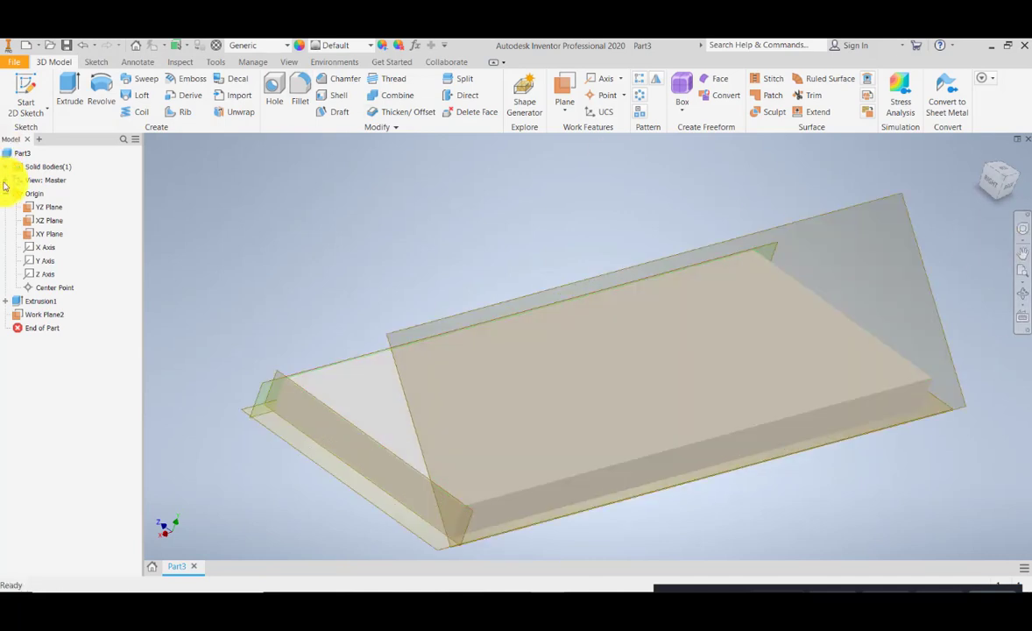
pyautogui.click(35, 93)
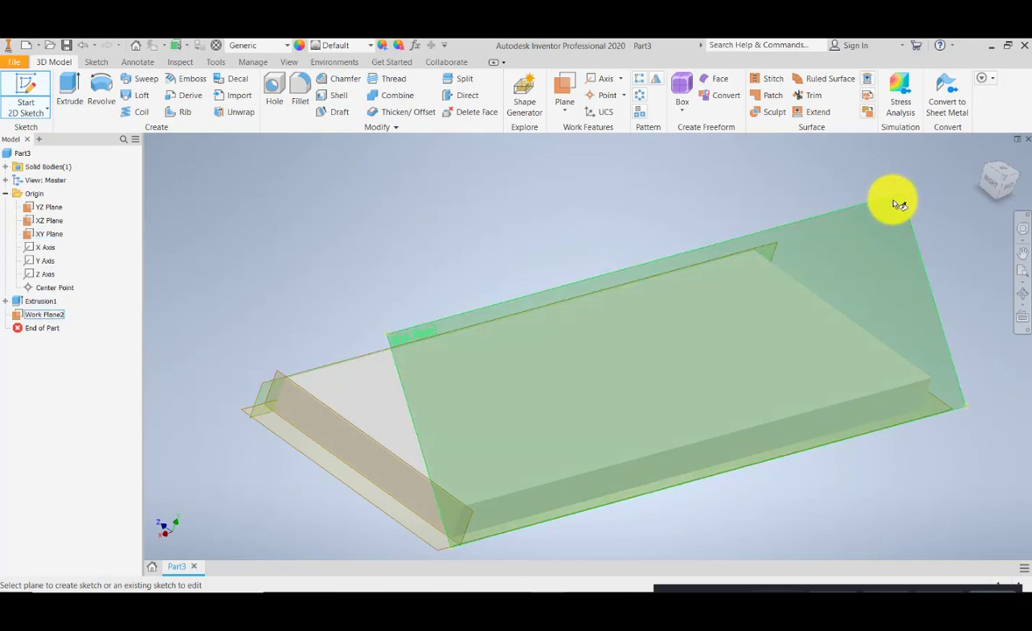
pyautogui.click(854, 208)
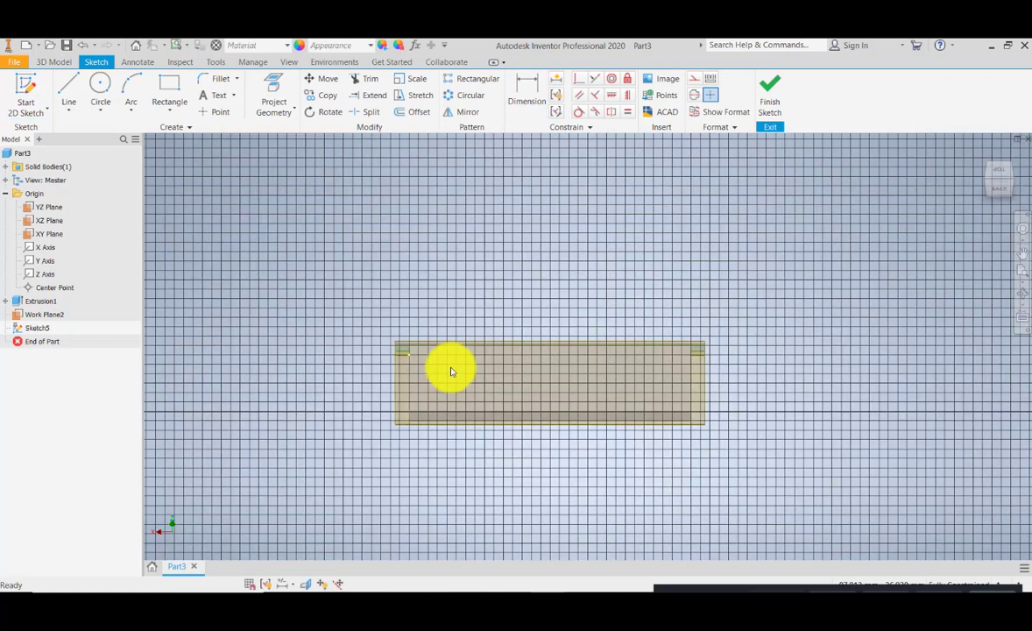
# - Project the four edges of the block's top face onto the sketch
pyautogui.scroll(3, 450, 372)
pyautogui.moveTo(495, 373); pyautogui.dragTo(474, 382, button='middle')
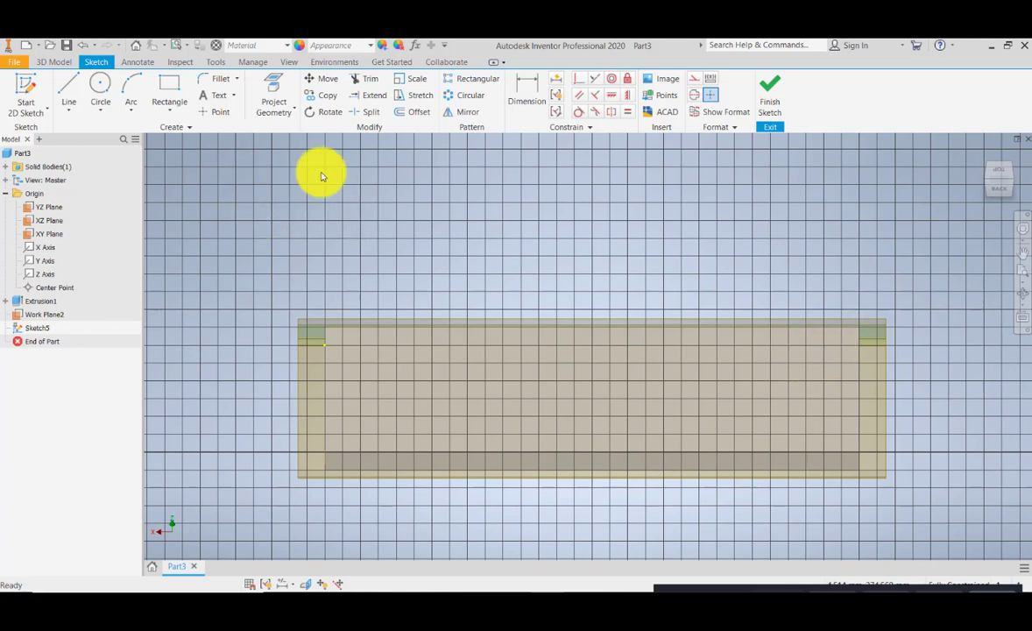
pyautogui.click(273, 89)
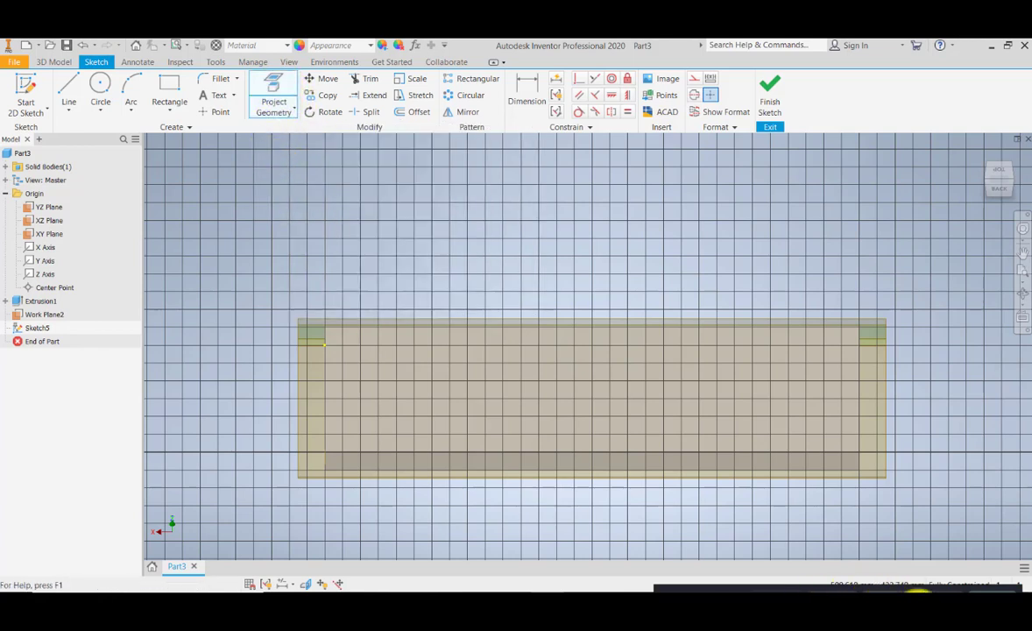
pyautogui.click(323, 377)
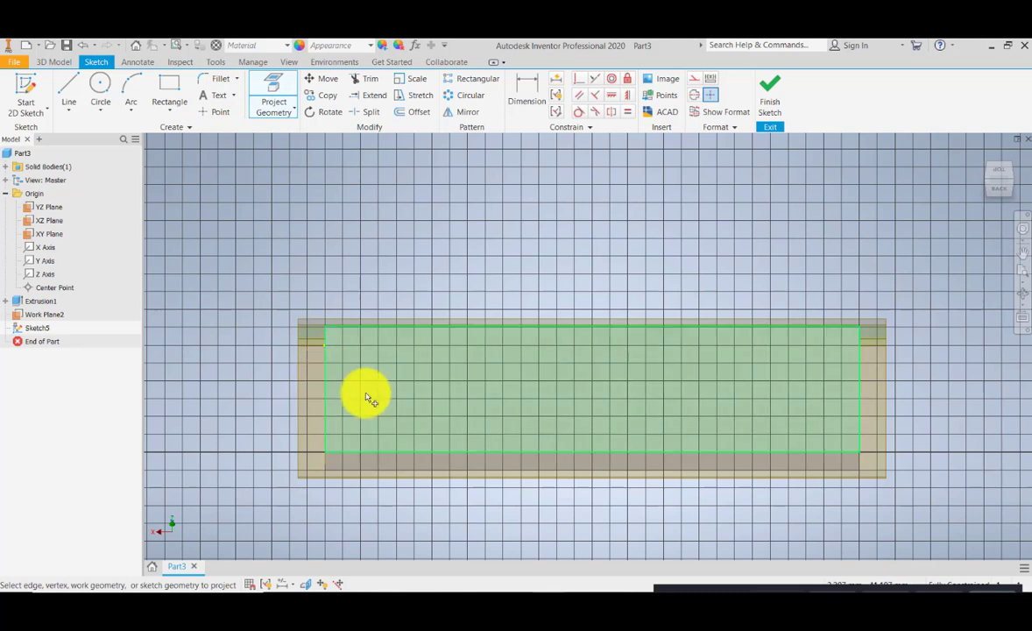
pyautogui.click(419, 327)
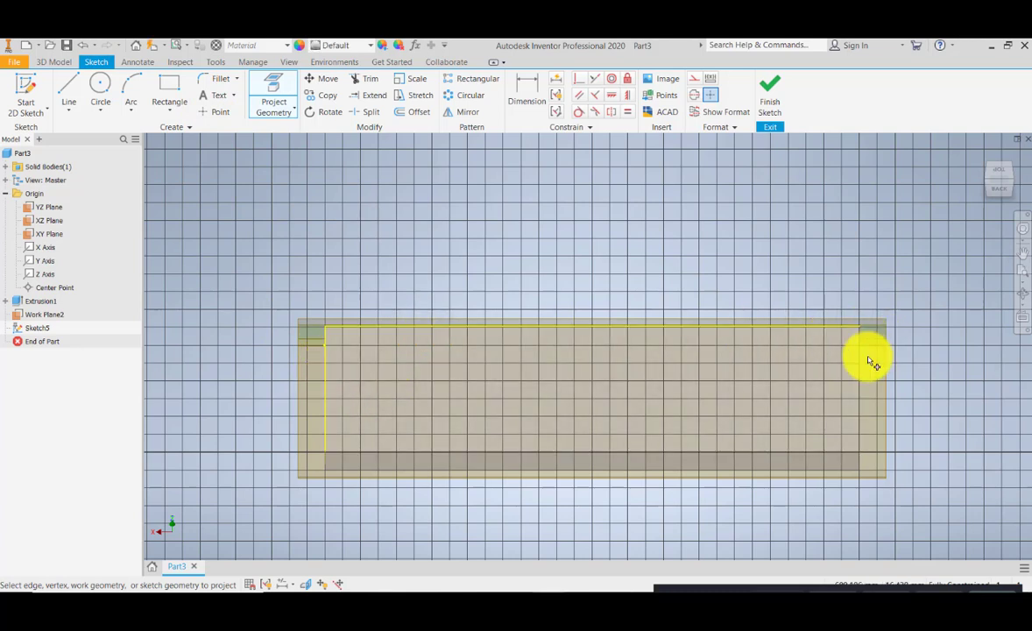
pyautogui.click(861, 372)
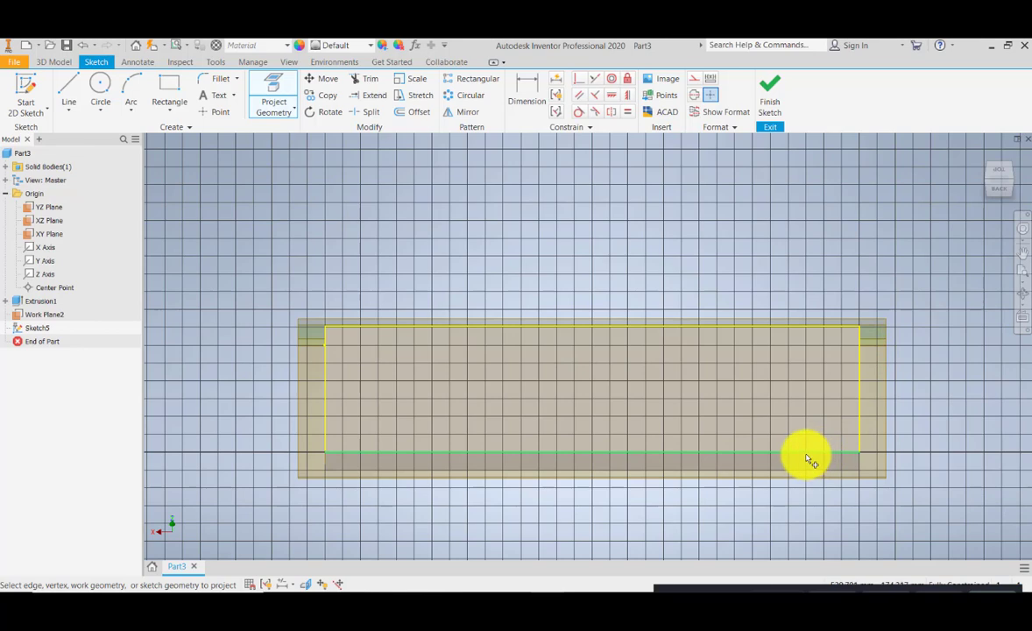
pyautogui.click(808, 456)
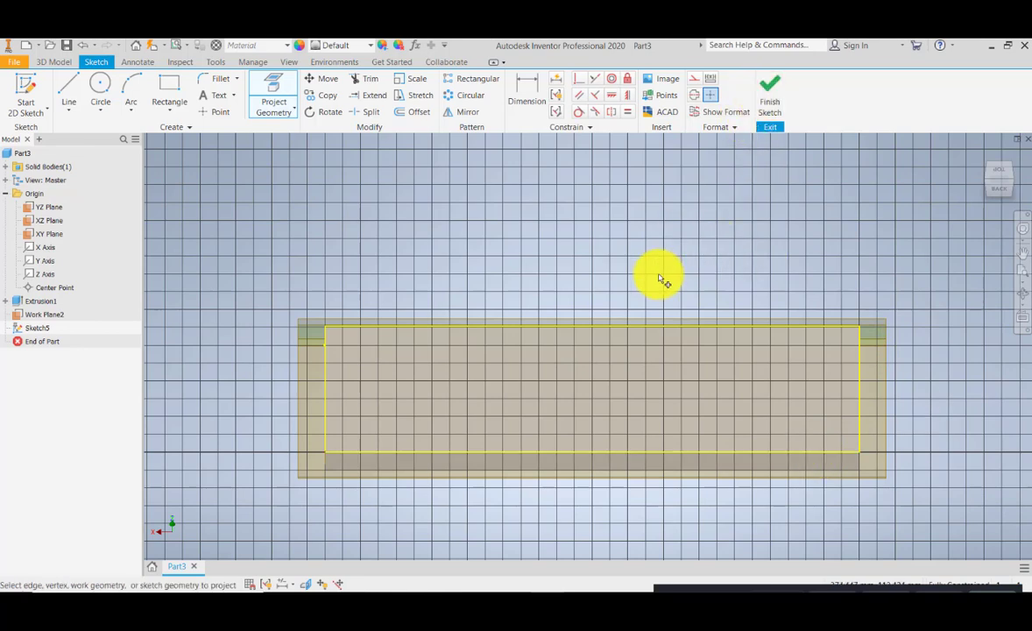
pyautogui.moveTo(661, 276); pyautogui.dragTo(686, 272, button='middle')
pyautogui.press('Escape')
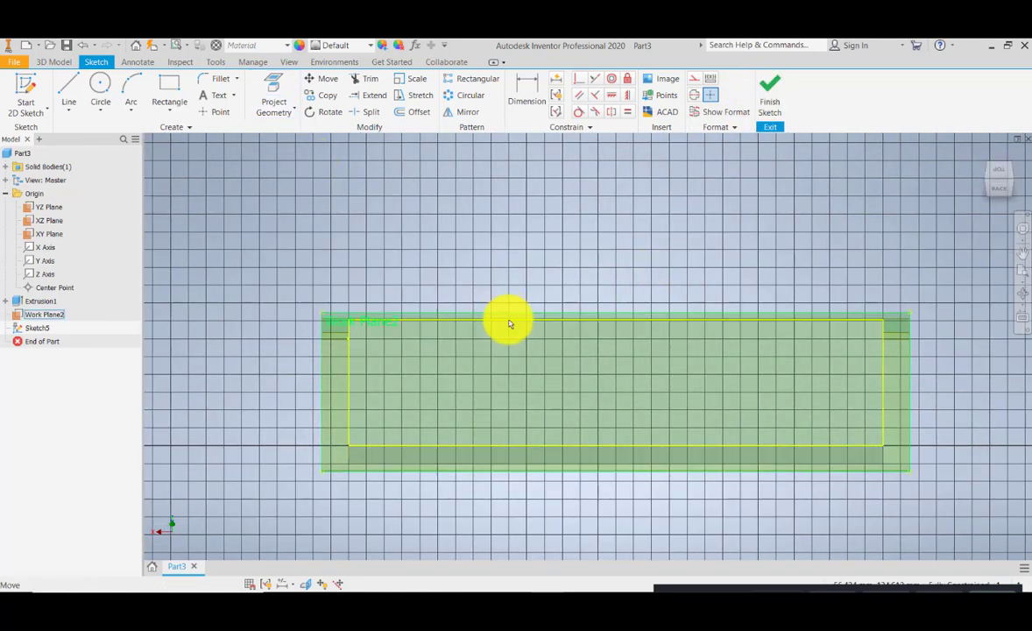
# - Orbit around the projected sketch and reorient the view to look straight at the work plane
pyautogui.click(1022, 292)
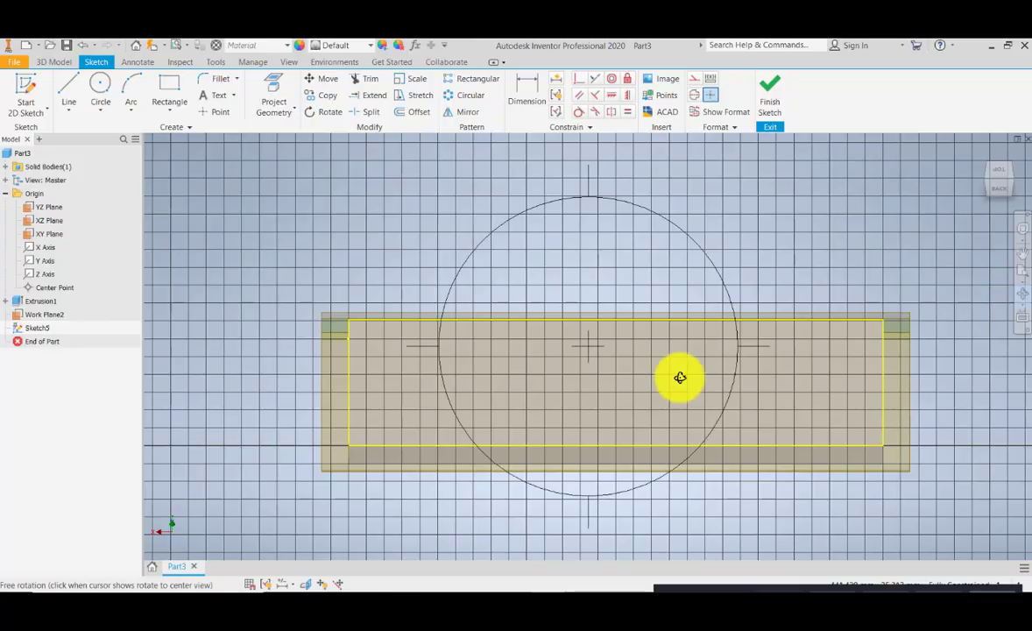
pyautogui.moveTo(604, 385); pyautogui.dragTo(707, 385)
pyautogui.scroll(5, 392, 378)
pyautogui.scroll(-6, 393, 378)
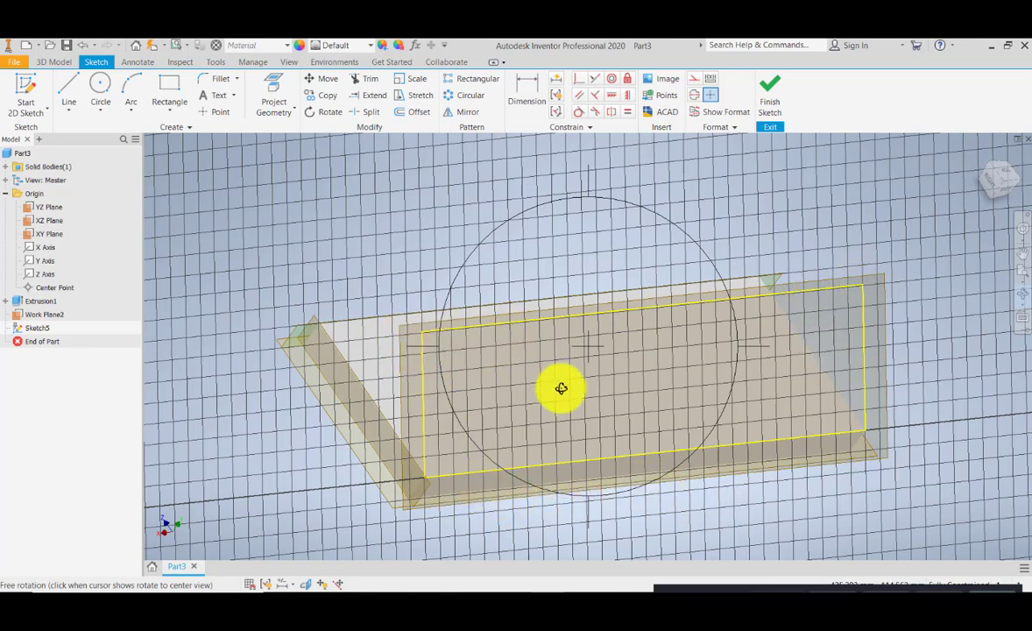
pyautogui.moveTo(555, 389); pyautogui.dragTo(538, 396)
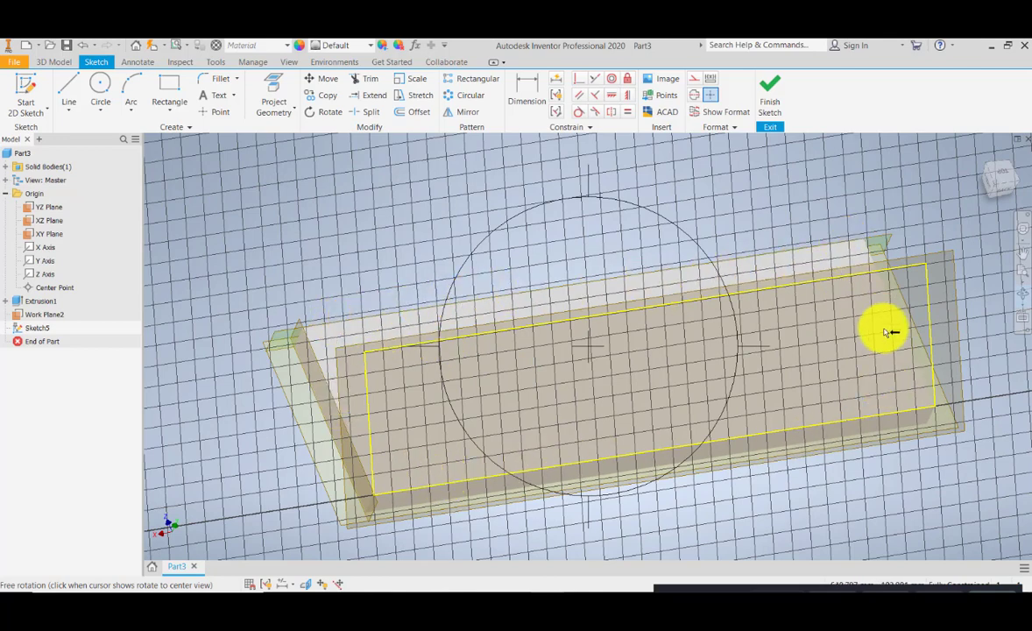
pyautogui.press('Escape')
pyautogui.moveTo(752, 379); pyautogui.dragTo(740, 345, button='middle')
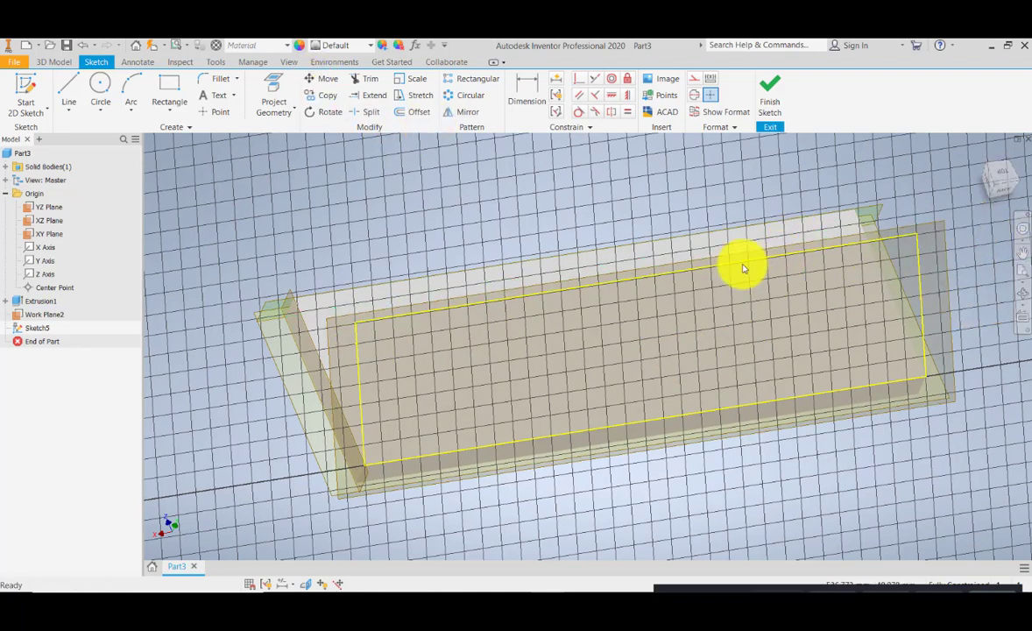
pyautogui.click(1022, 253)
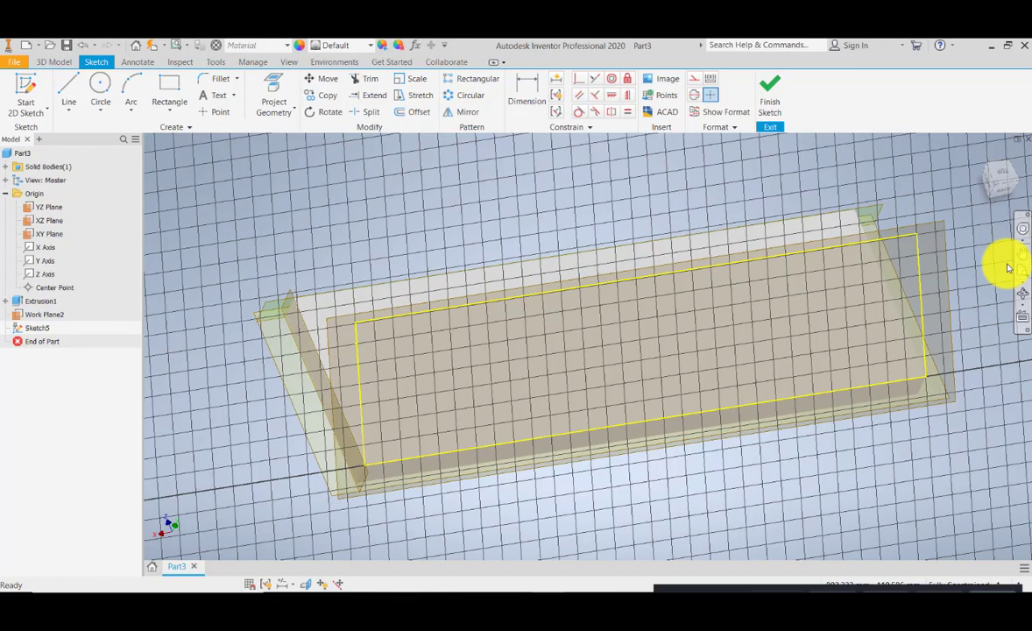
pyautogui.click(1024, 319)
pyautogui.click(915, 224)
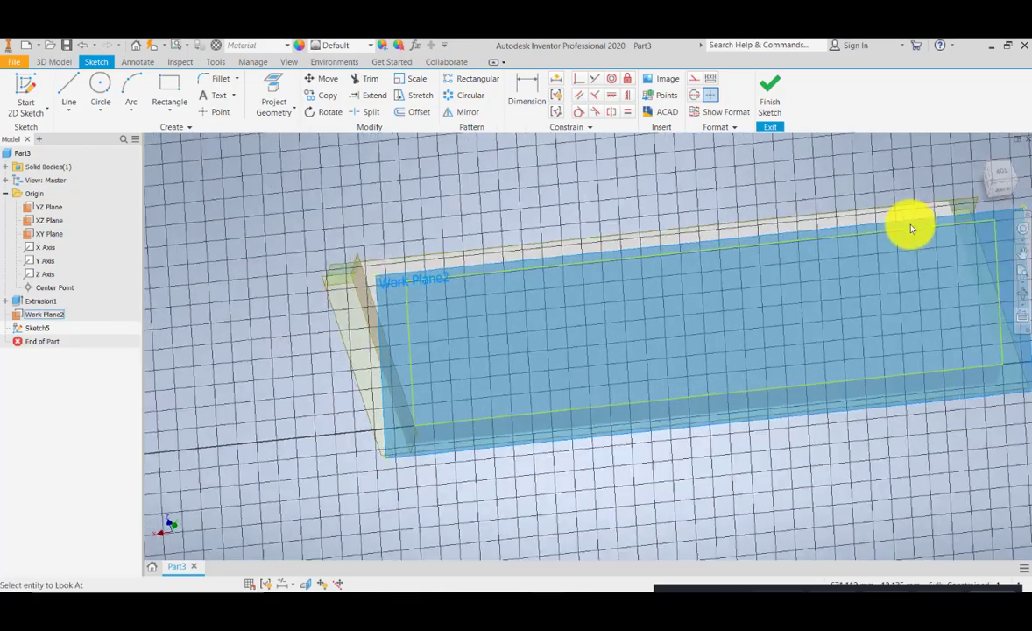
pyautogui.moveTo(664, 287); pyautogui.dragTo(409, 357, button='middle')
pyautogui.scroll(-2, 409, 357)
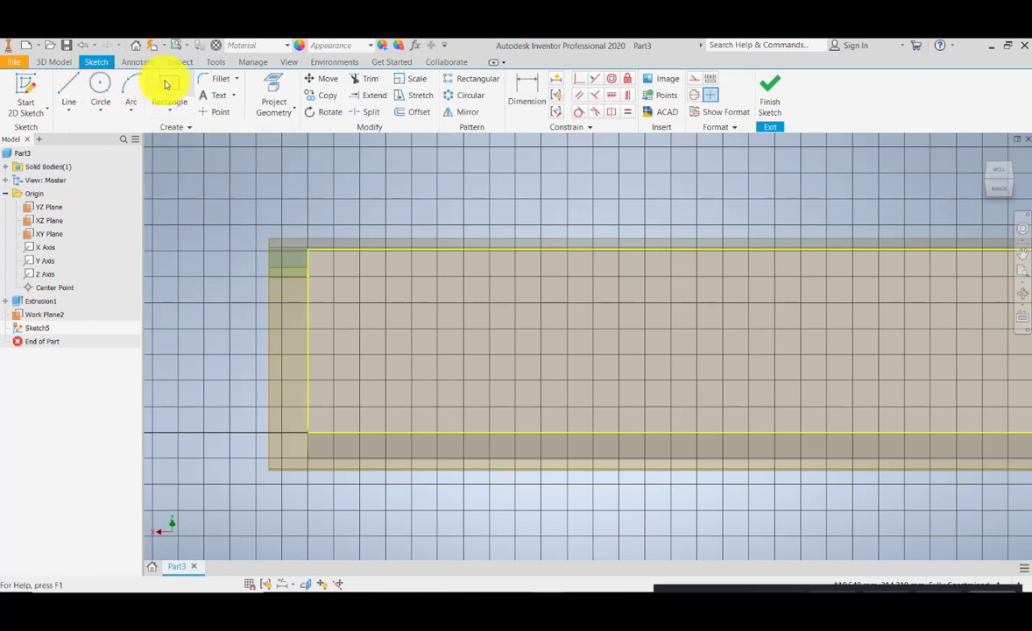
# - Sketch a vertical line up to the projected top edge and a sloping line about 253 mm long from its bottom
pyautogui.click(70, 88)
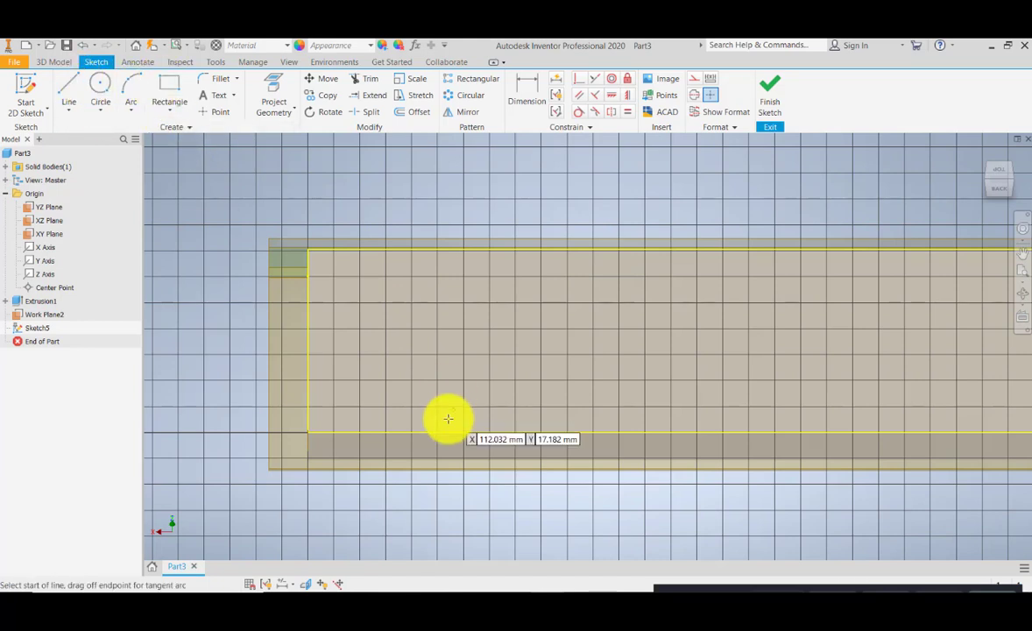
pyautogui.click(369, 404)
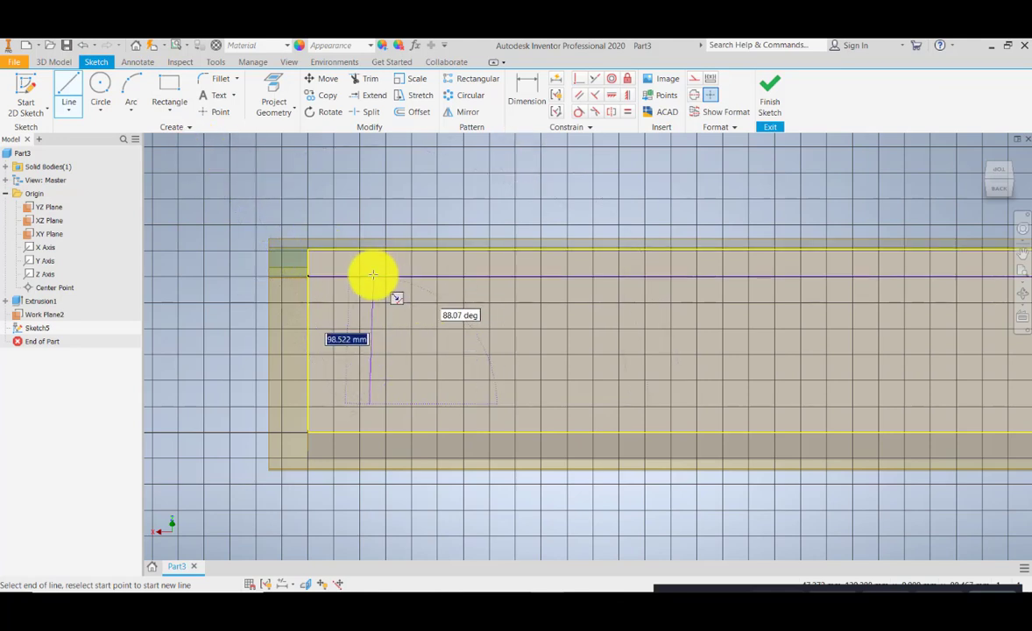
pyautogui.doubleClick(370, 276)
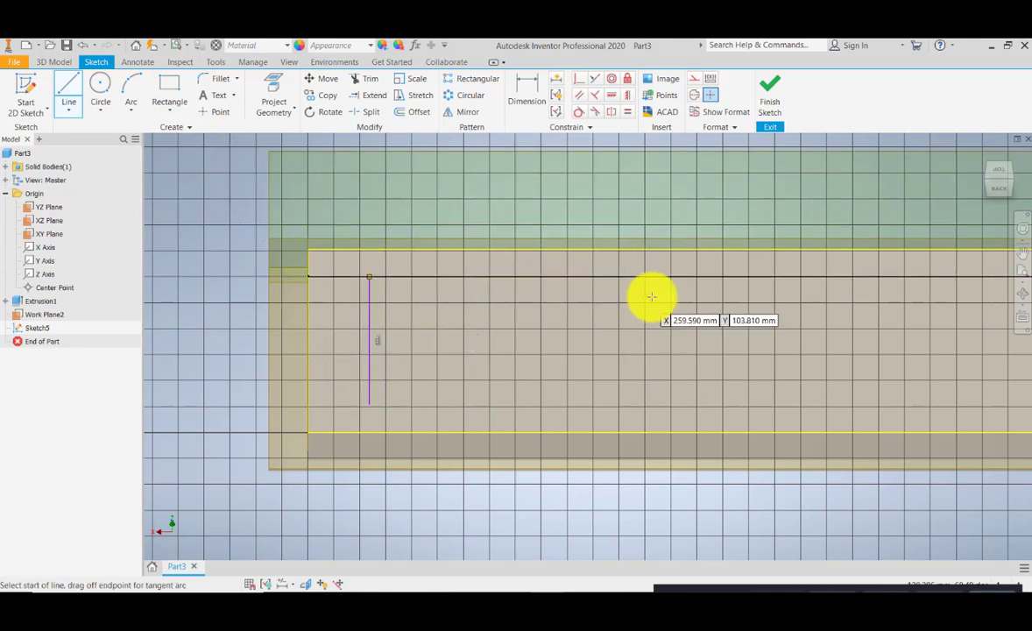
pyautogui.click(370, 277)
pyautogui.doubleClick(697, 277)
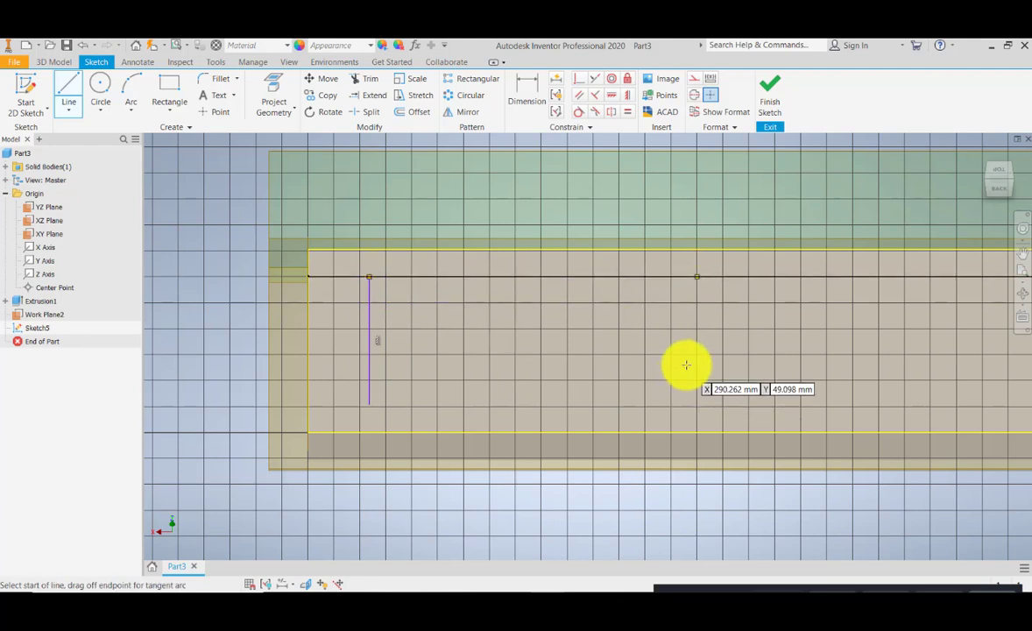
pyautogui.click(696, 355)
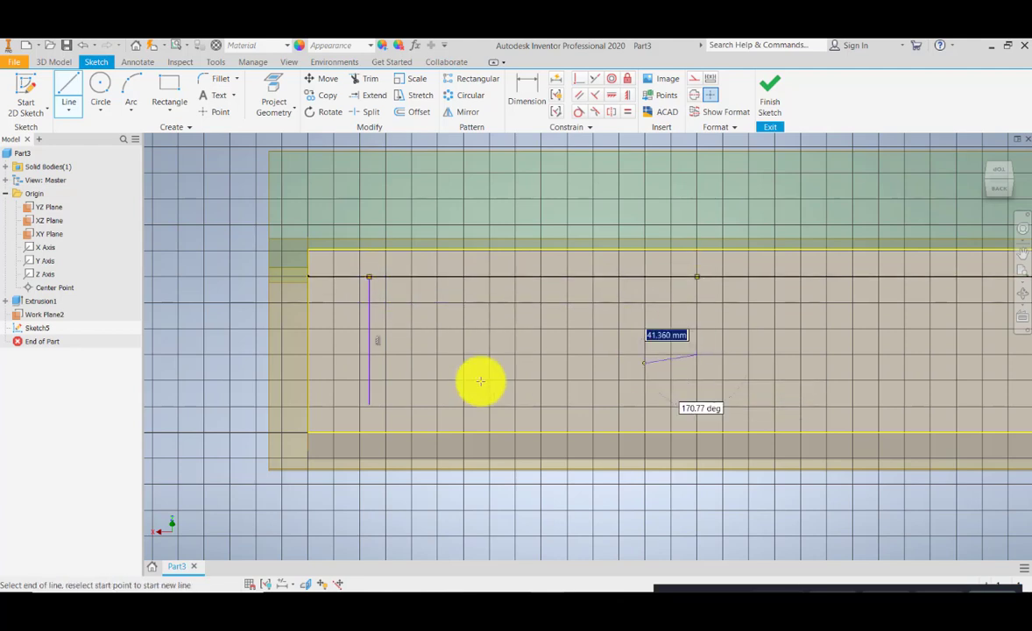
pyautogui.click(370, 405)
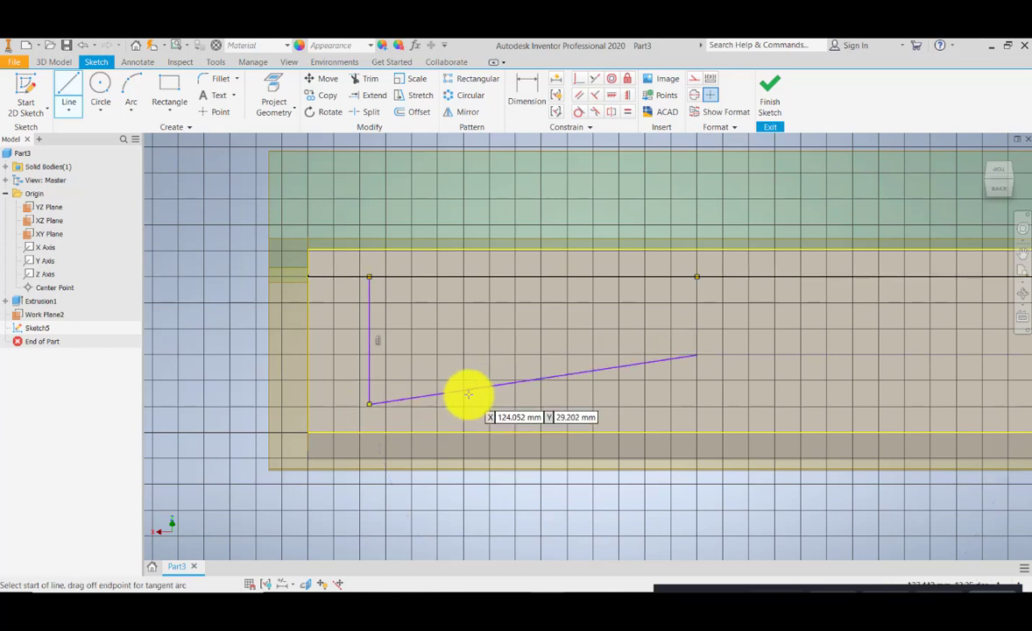
pyautogui.press('Escape')
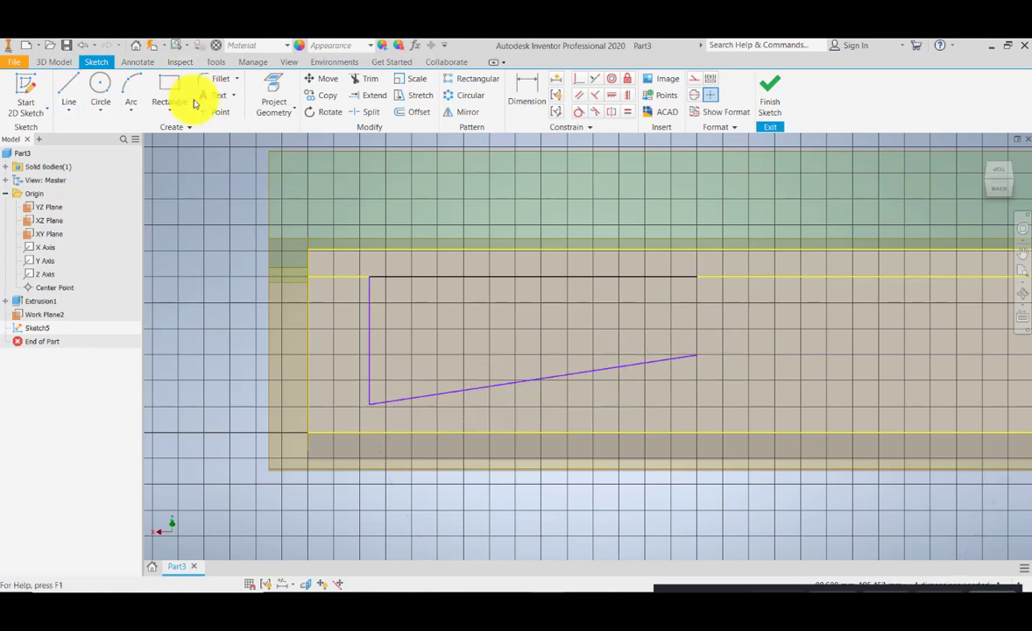
# - Draw a vertical line from the projected top edge down to the sloping line's right end
pyautogui.click(68, 85)
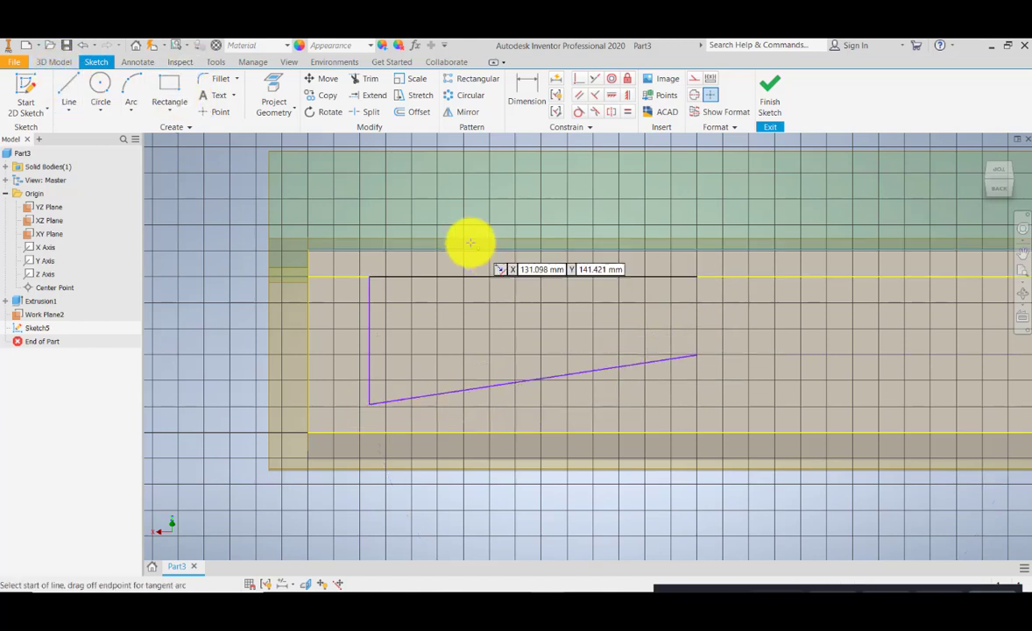
pyautogui.click(696, 278)
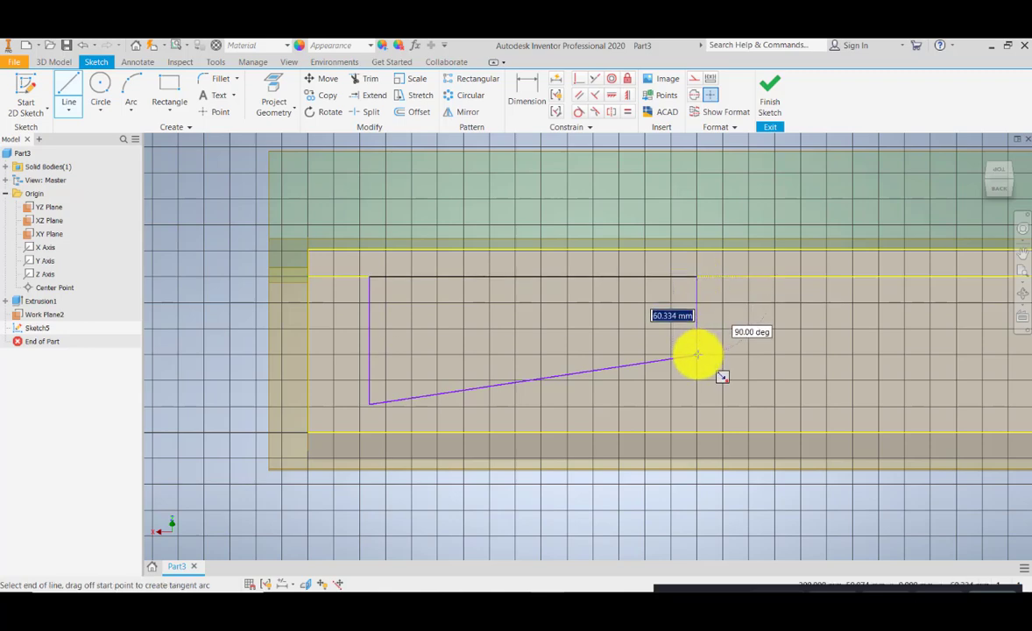
pyautogui.click(697, 354)
pyautogui.press('Escape')
# - Dimension the right vertical line and set its length to 60 mm
pyautogui.moveTo(487, 358)
pyautogui.mouseDown(button='middle')
pyautogui.moveTo(555, 342)
pyautogui.moveTo(443, 348)
pyautogui.mouseUp(button='middle')
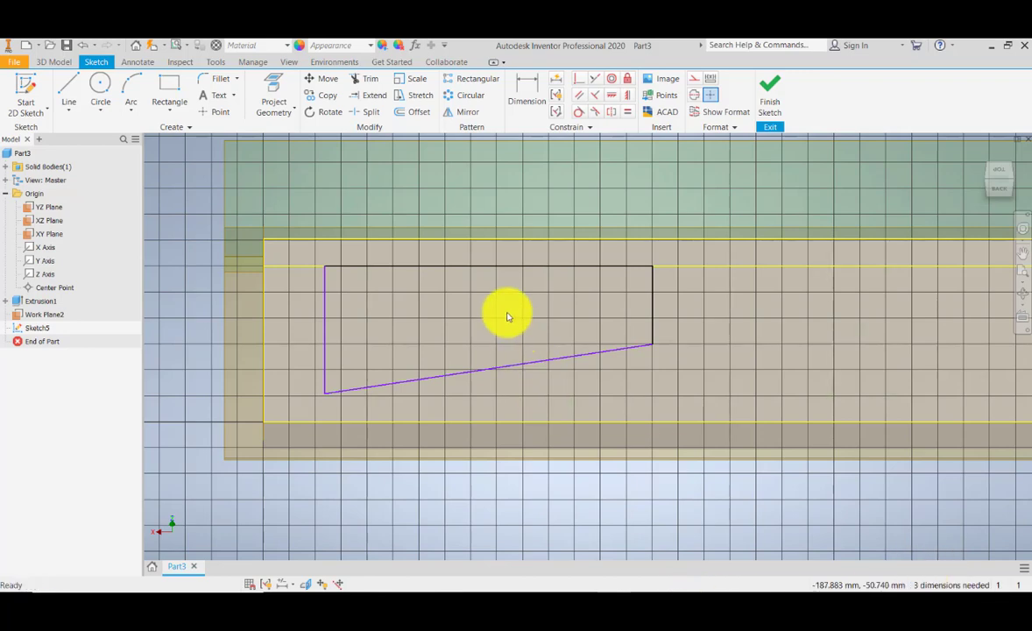
pyautogui.scroll(-3, 507, 311)
pyautogui.scroll(4, 506, 333)
pyautogui.click(534, 87)
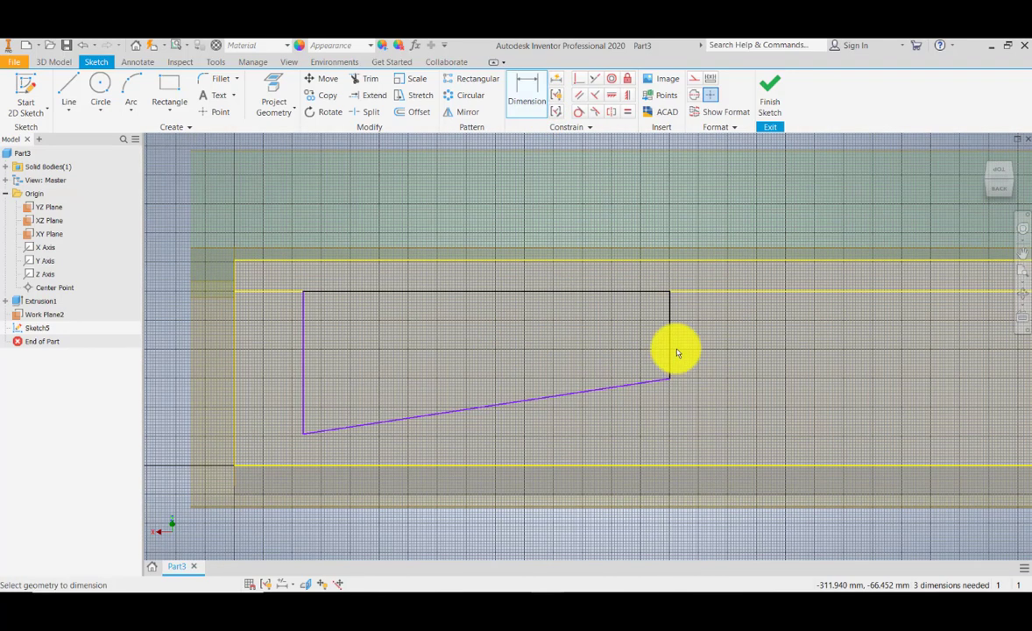
pyautogui.click(703, 340)
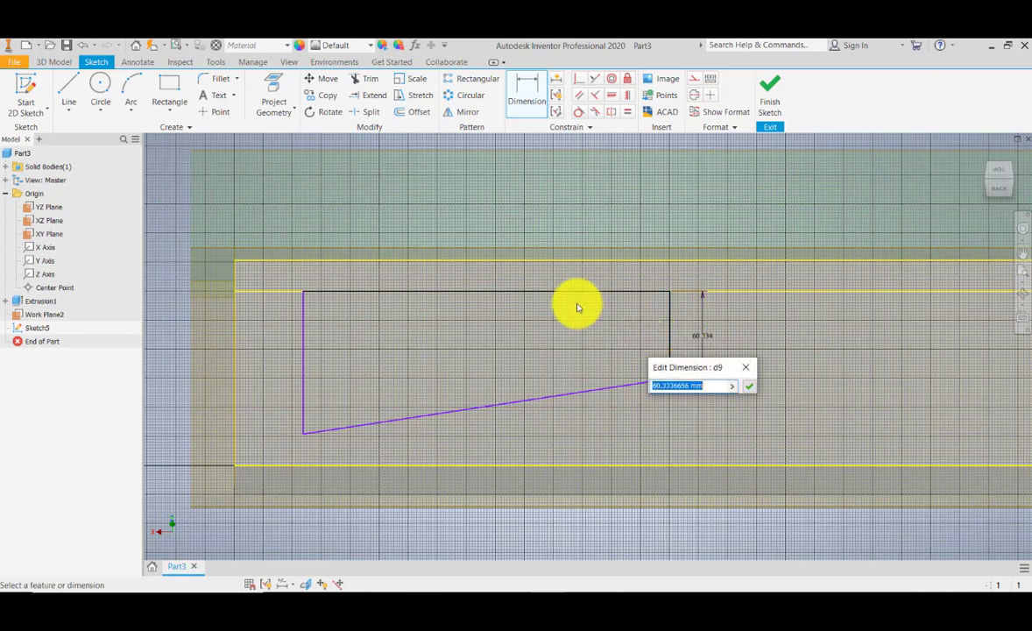
pyautogui.click(746, 387)
pyautogui.click(675, 372)
pyautogui.click(708, 344)
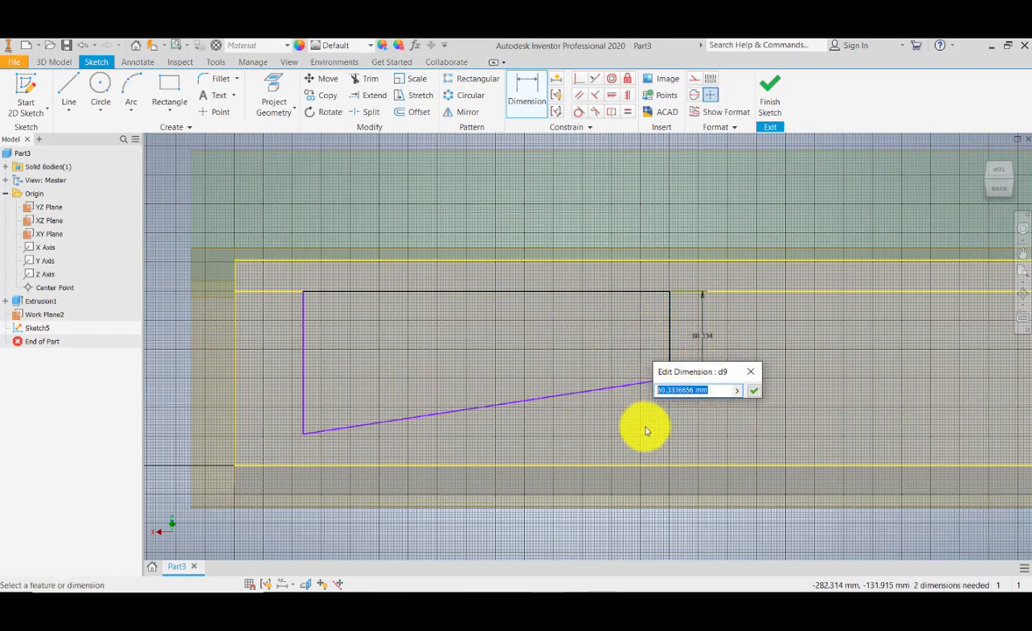
pyautogui.write('60')
pyautogui.press('Return')
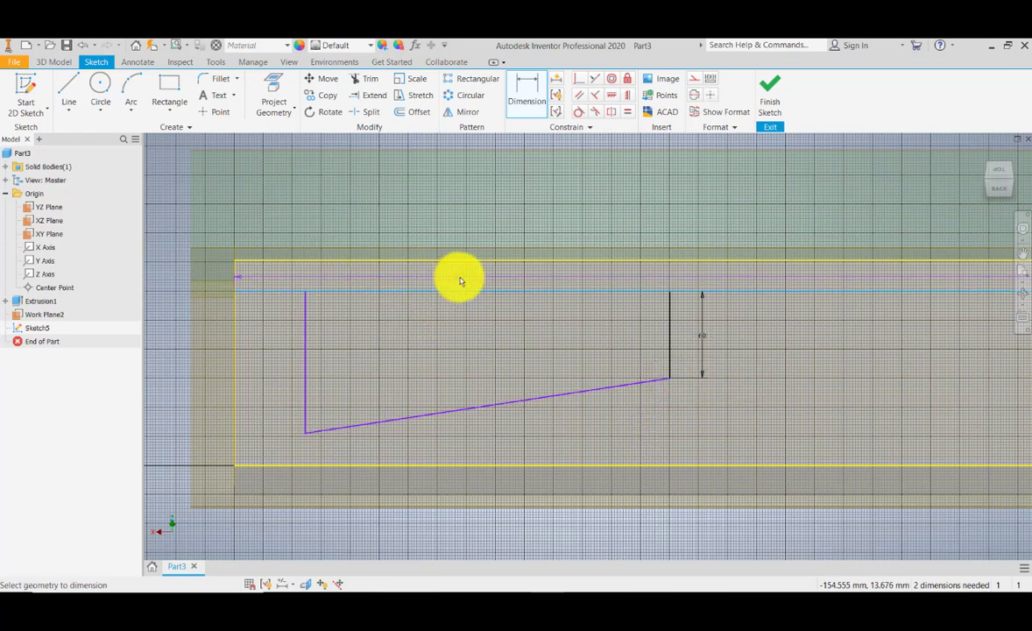
pyautogui.press('Escape')
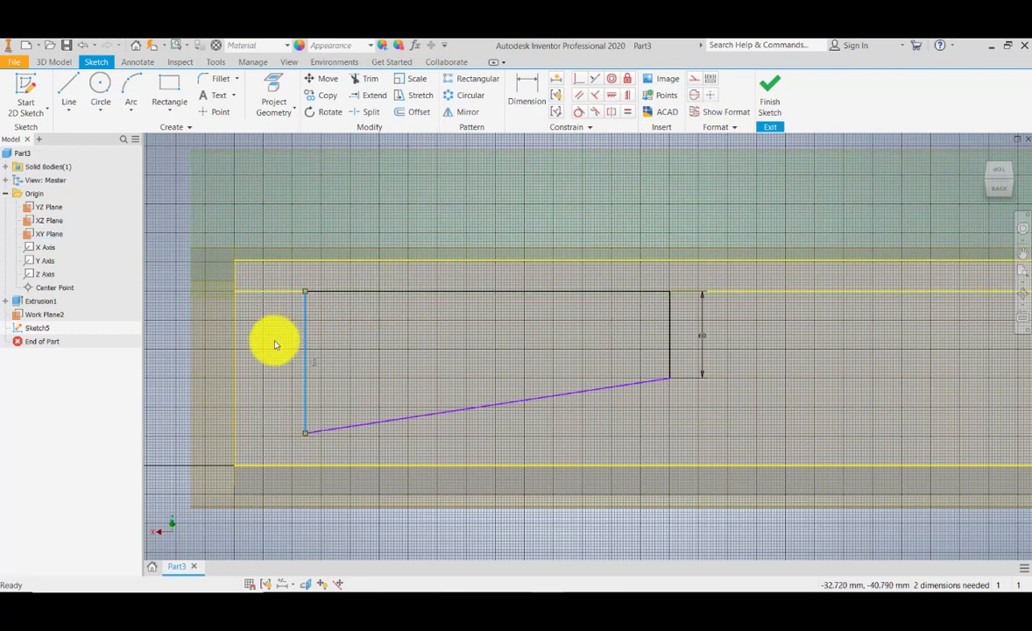
# - Dimension the left vertical line and set its length to 100 mm
pyautogui.click(524, 94)
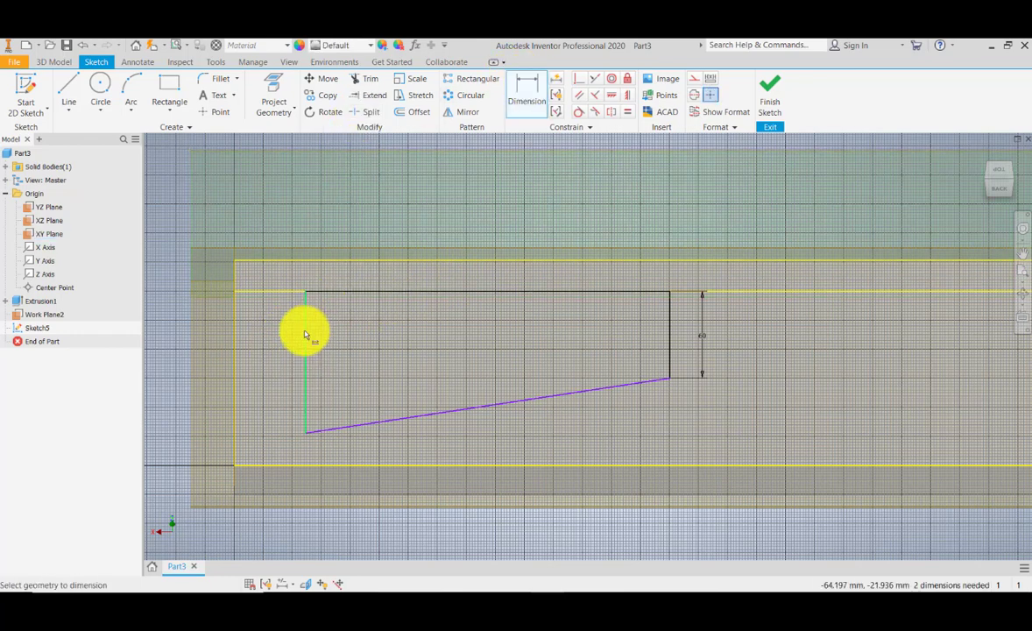
pyautogui.click(306, 334)
pyautogui.click(277, 361)
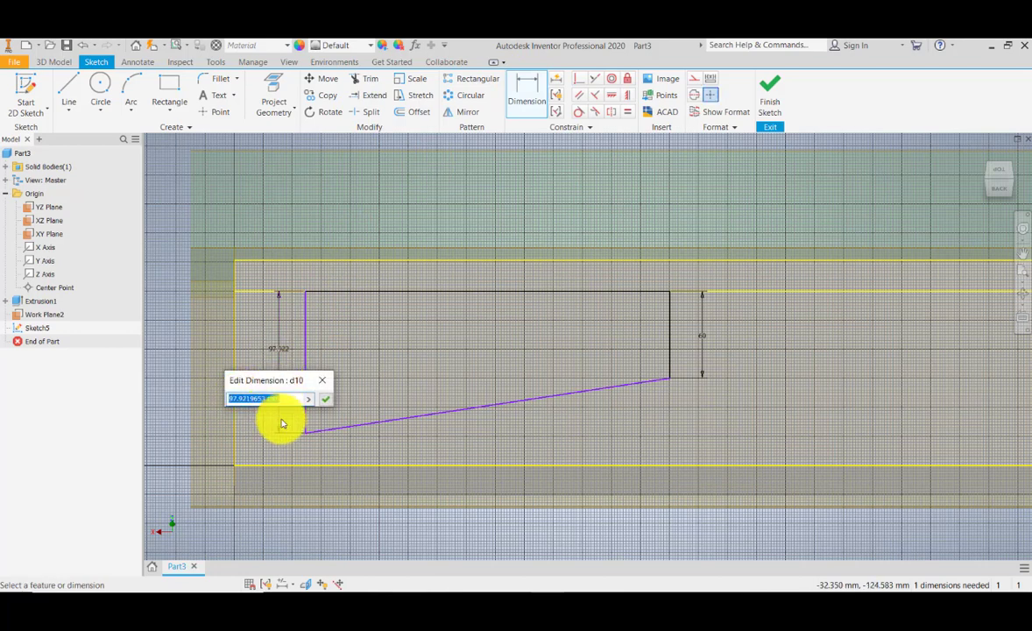
pyautogui.write('100')
pyautogui.press('Return')
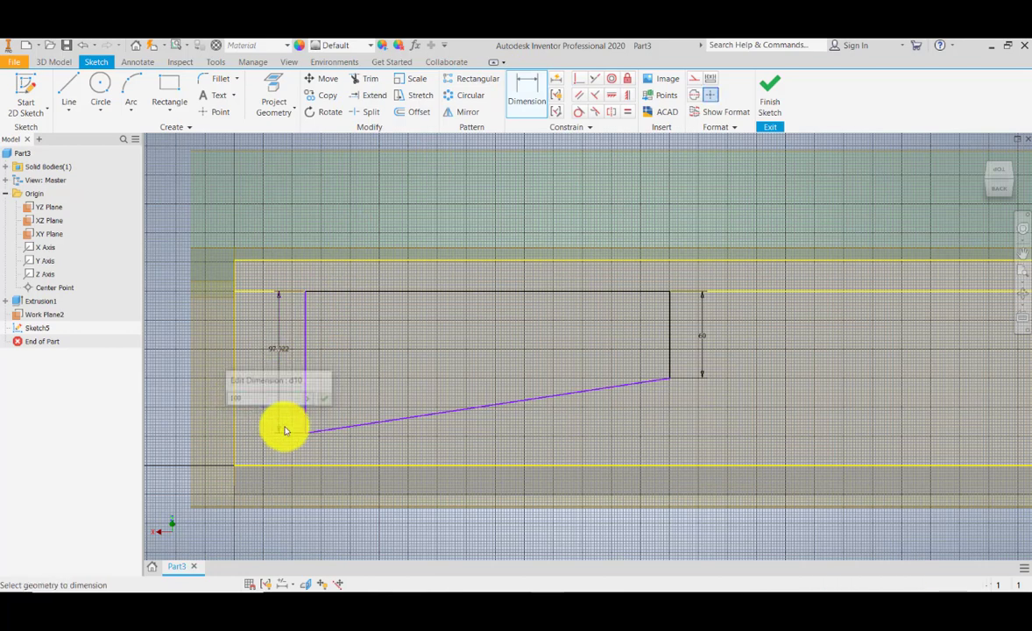
# - Dimension the sloping bottom line and set its length to 250 mm
pyautogui.click(520, 407)
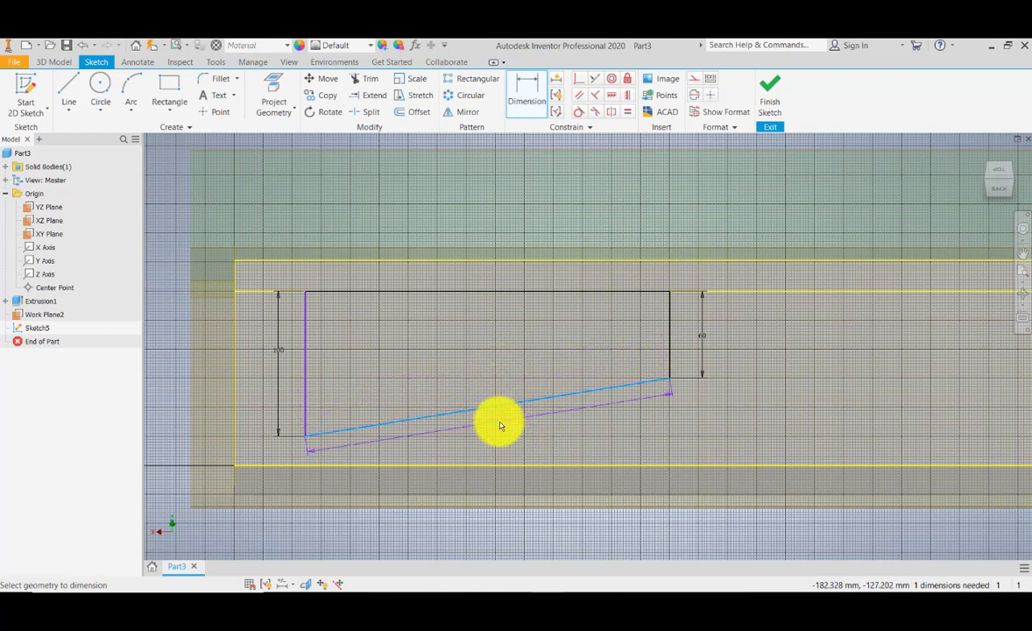
pyautogui.click(497, 424)
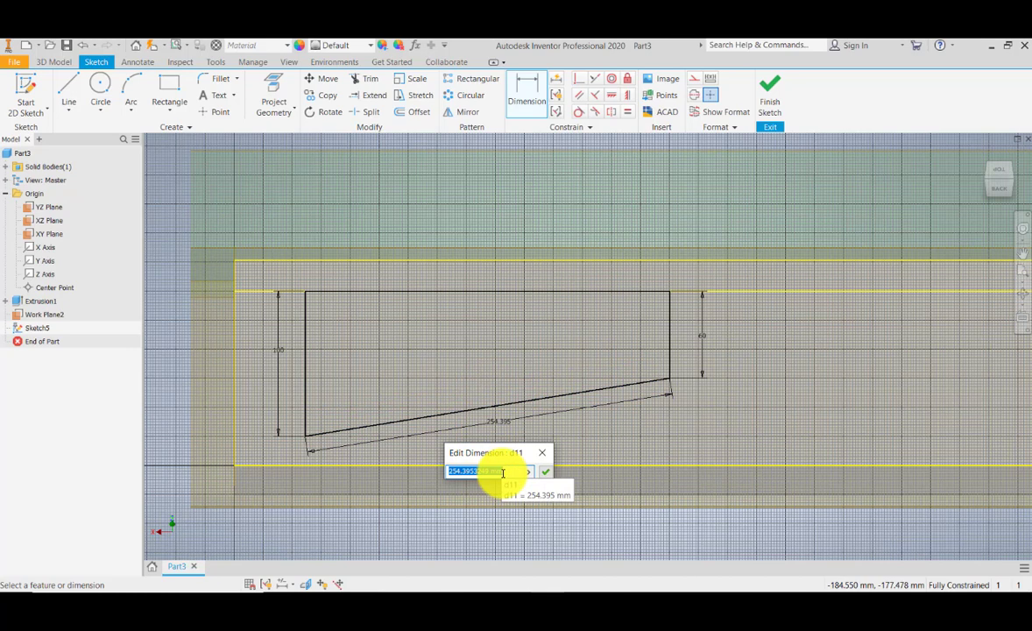
pyautogui.press('Return')
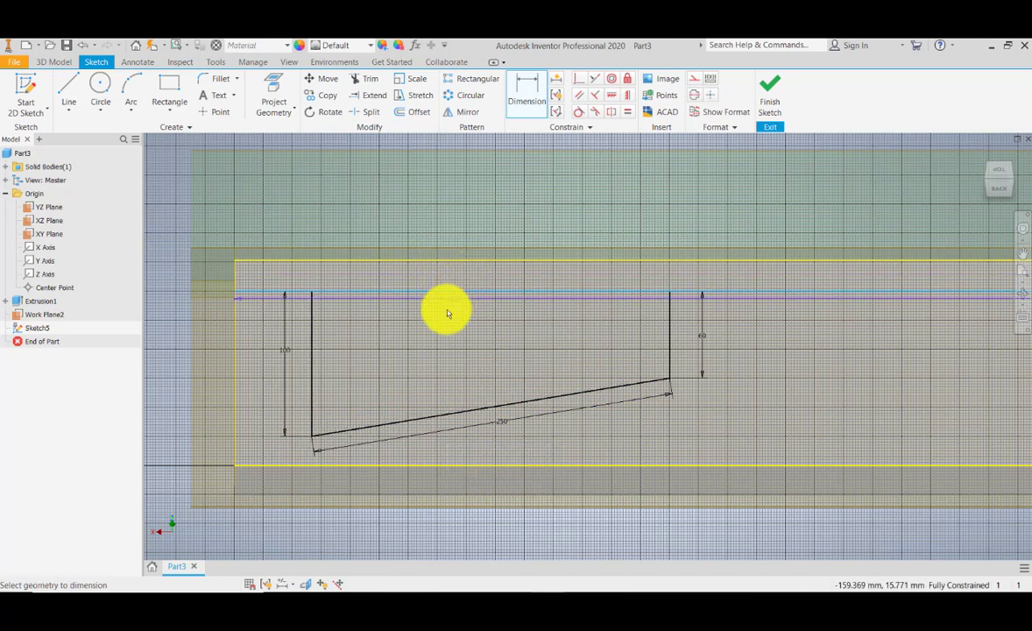
pyautogui.press('Escape')
# - Orbit and zoom around the sketch to inspect it on the angled work plane
pyautogui.scroll(6, 307, 294)
pyautogui.scroll(-12, 306, 295)
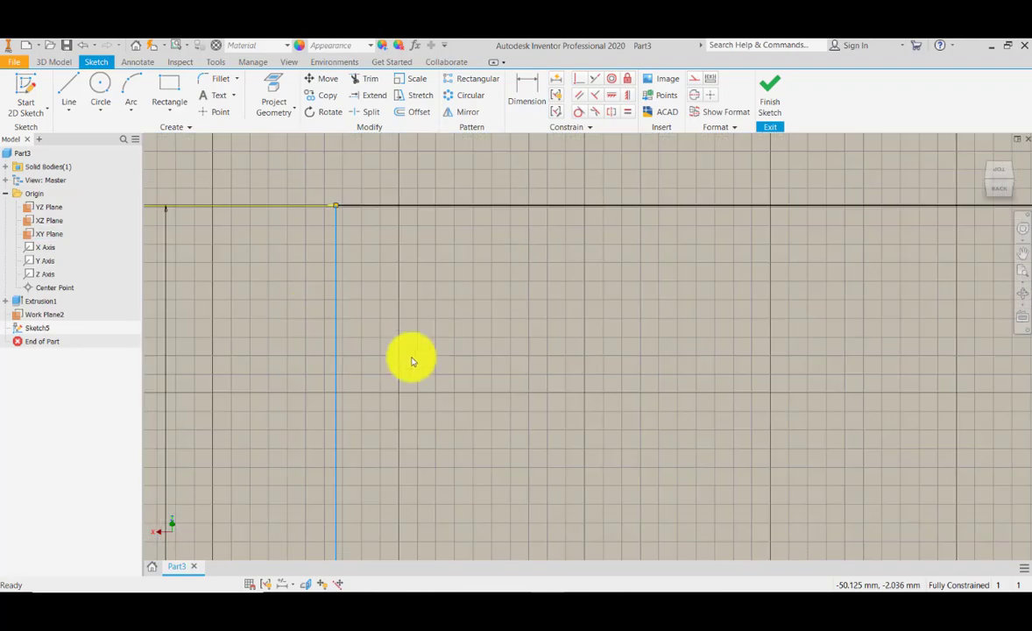
pyautogui.scroll(3, 410, 363)
pyautogui.moveTo(410, 383); pyautogui.dragTo(412, 377, button='middle')
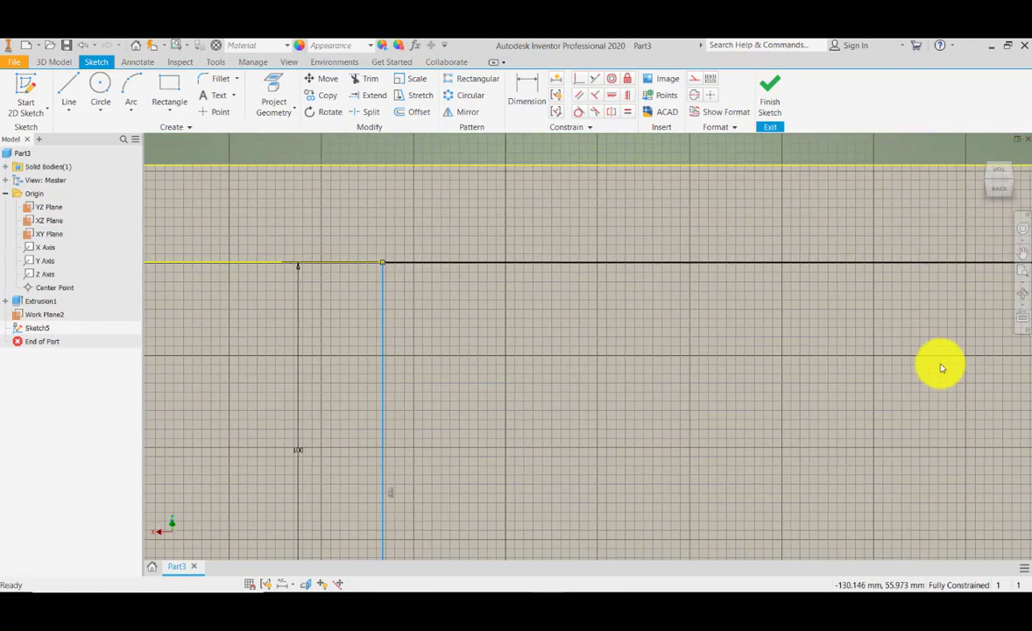
pyautogui.click(1022, 295)
pyautogui.moveTo(510, 431)
pyautogui.mouseDown()
pyautogui.moveTo(563, 394)
pyautogui.moveTo(553, 401)
pyautogui.mouseUp()
pyautogui.press('Escape')
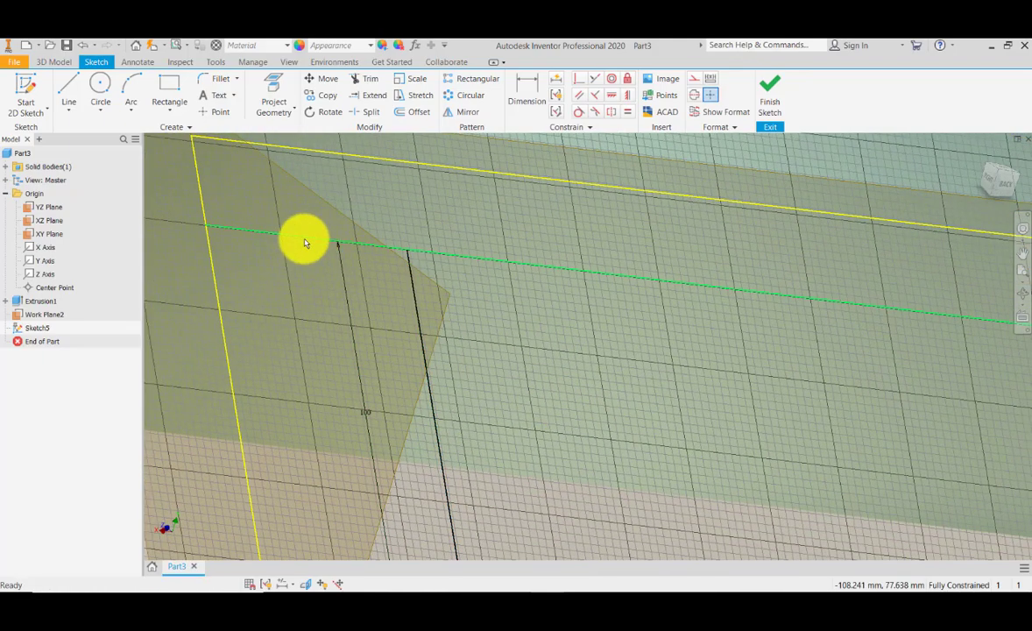
pyautogui.scroll(-8, 332, 331)
pyautogui.scroll(5, 332, 331)
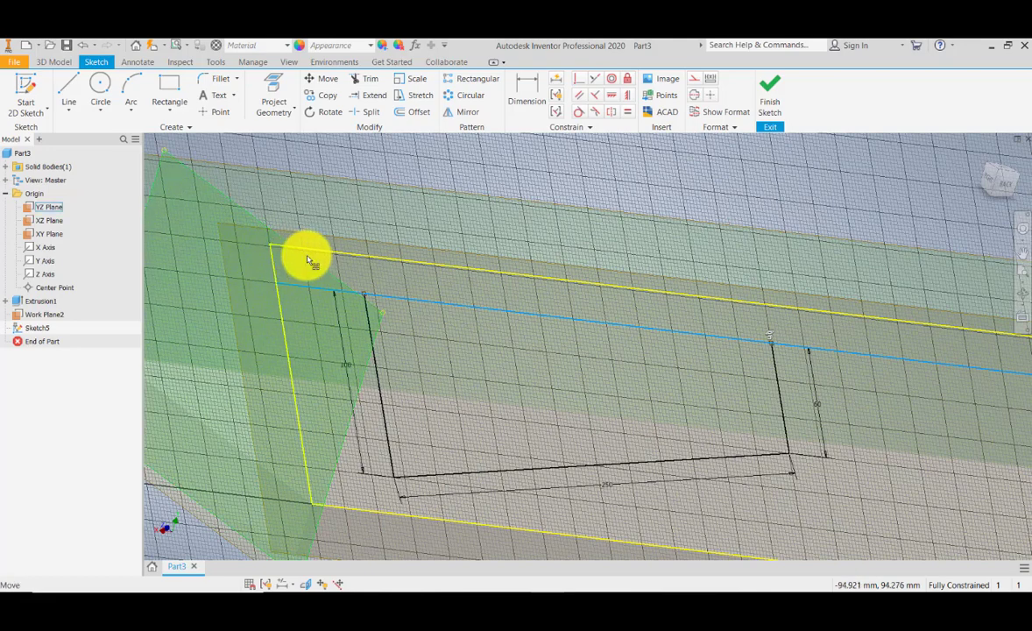
pyautogui.scroll(-3, 308, 261)
pyautogui.scroll(5, 325, 277)
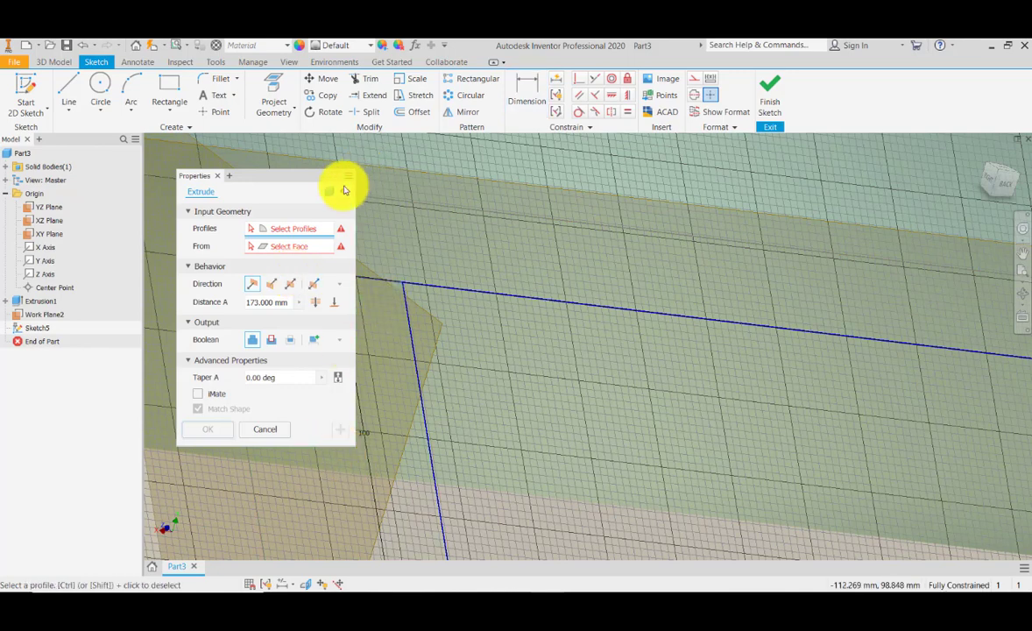
pyautogui.press('Escape')
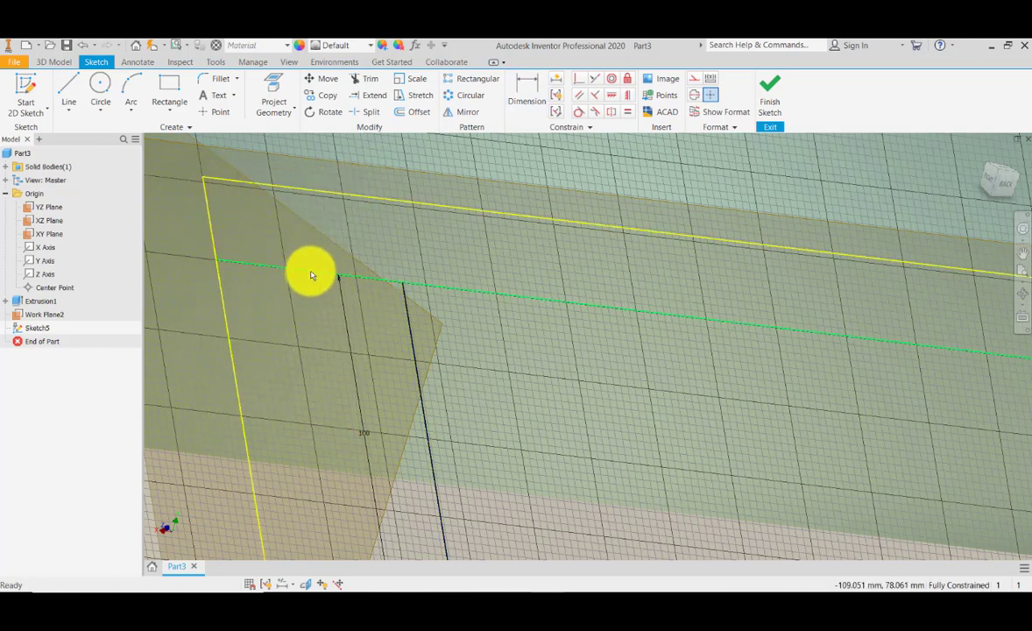
pyautogui.click(311, 275)
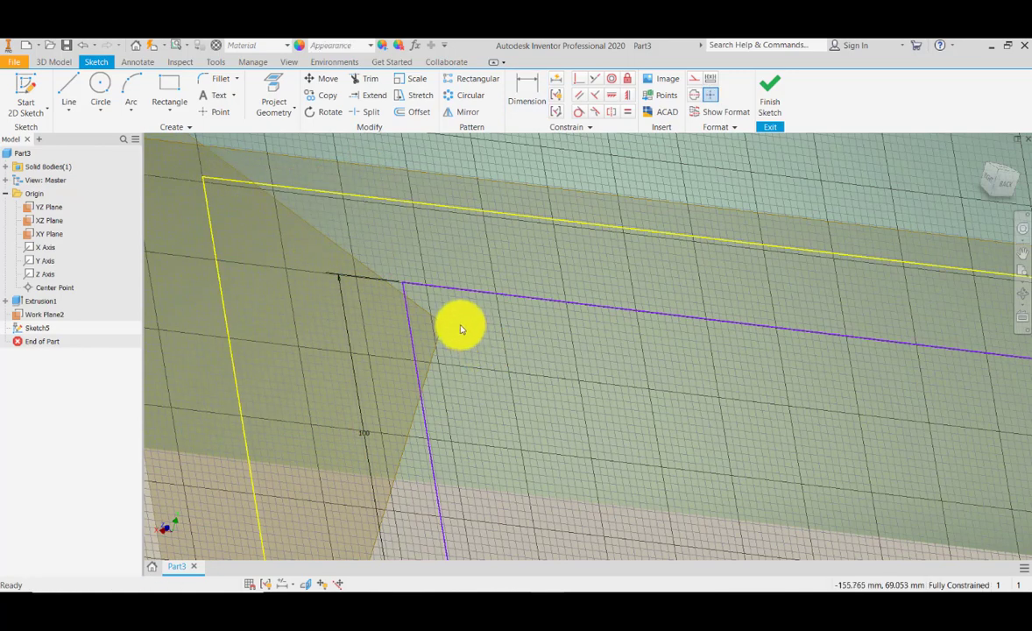
pyautogui.scroll(-8, 454, 293)
pyautogui.scroll(7, 495, 326)
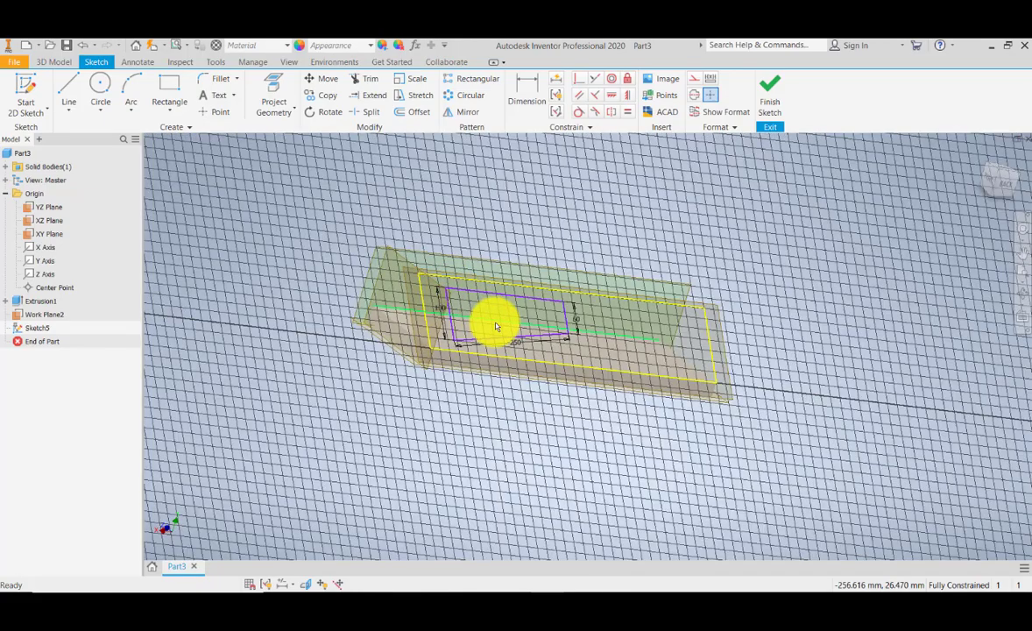
# - Dimension the top line to 250 mm and look straight at the sketch plane
pyautogui.click(526, 91)
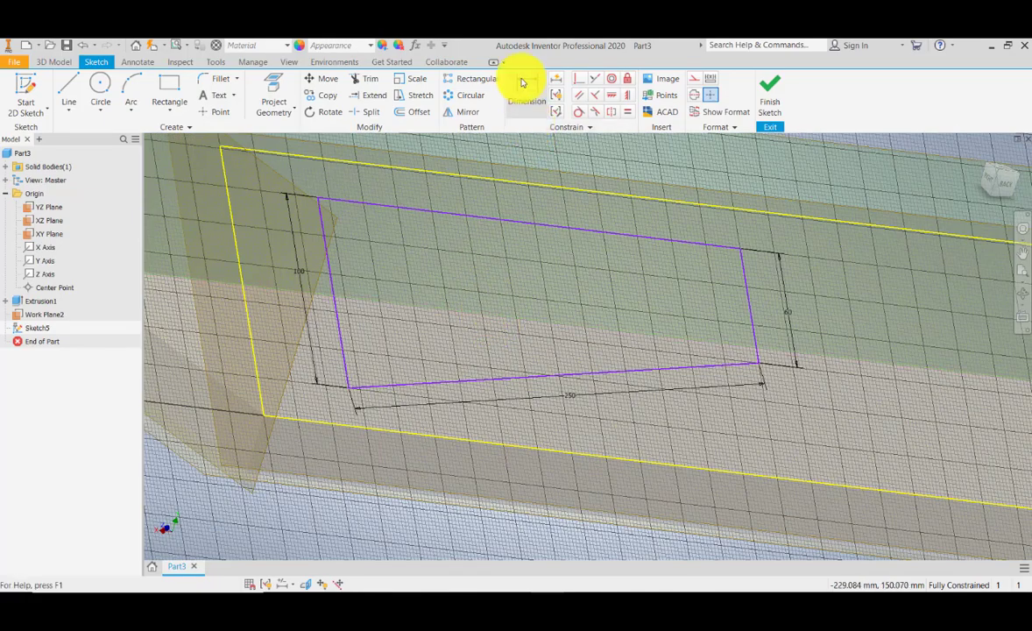
pyautogui.click(434, 218)
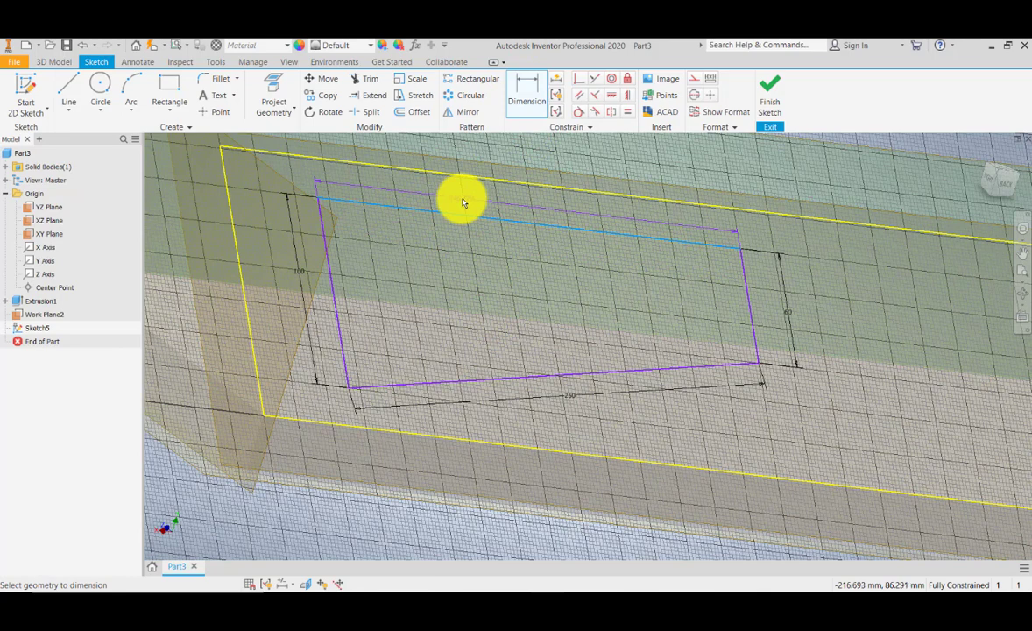
pyautogui.click(464, 203)
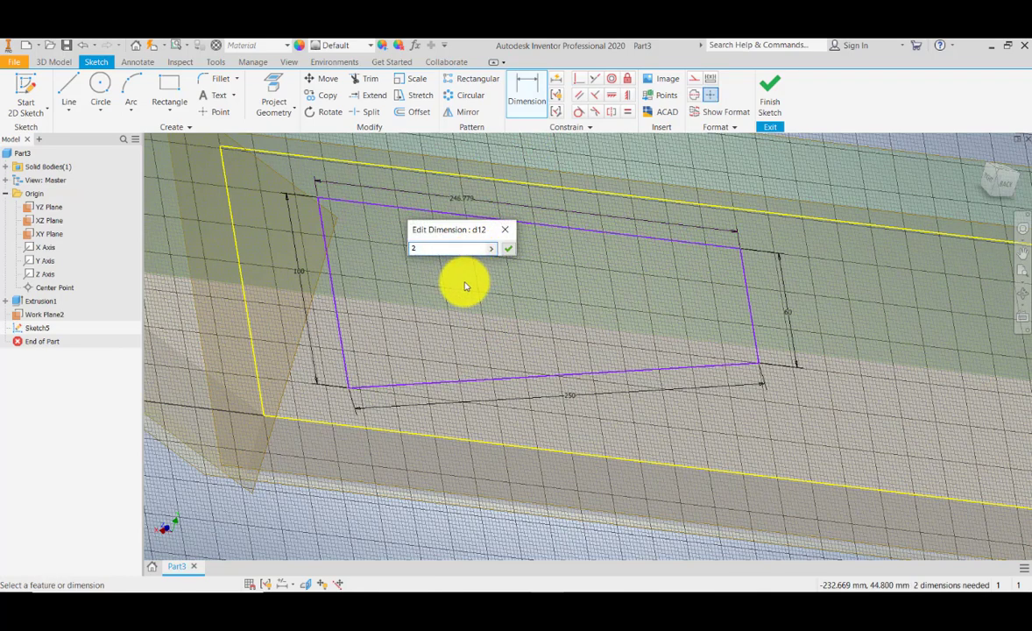
pyautogui.press('Return')
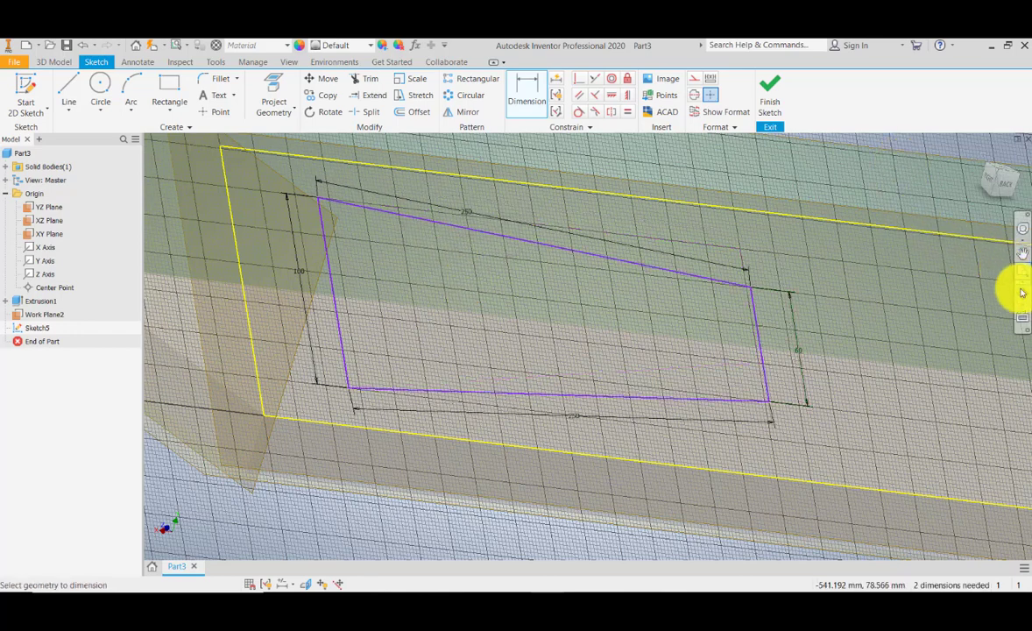
pyautogui.click(1024, 318)
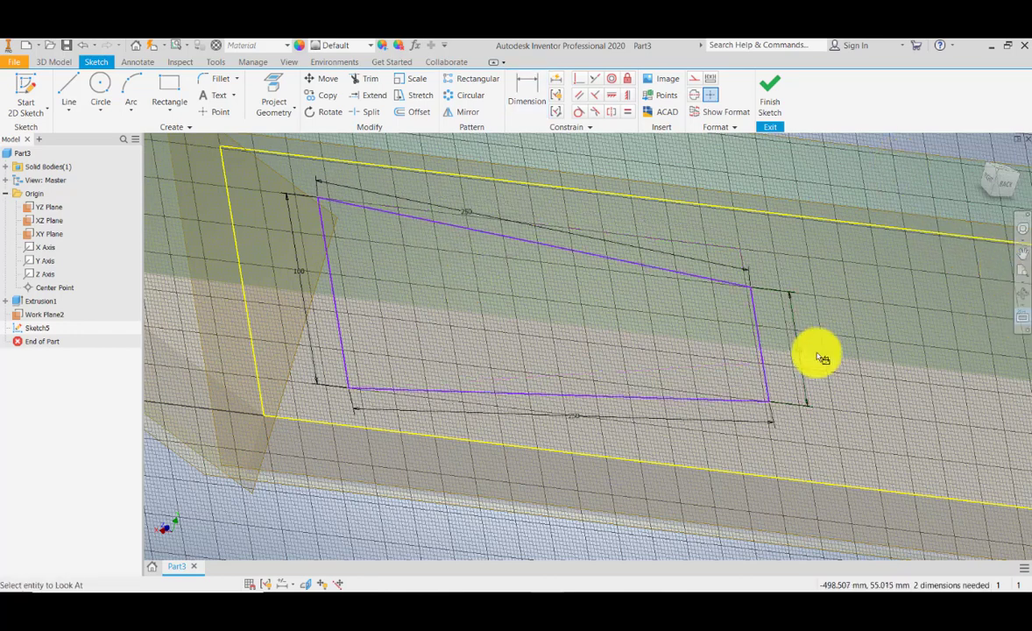
pyautogui.click(796, 203)
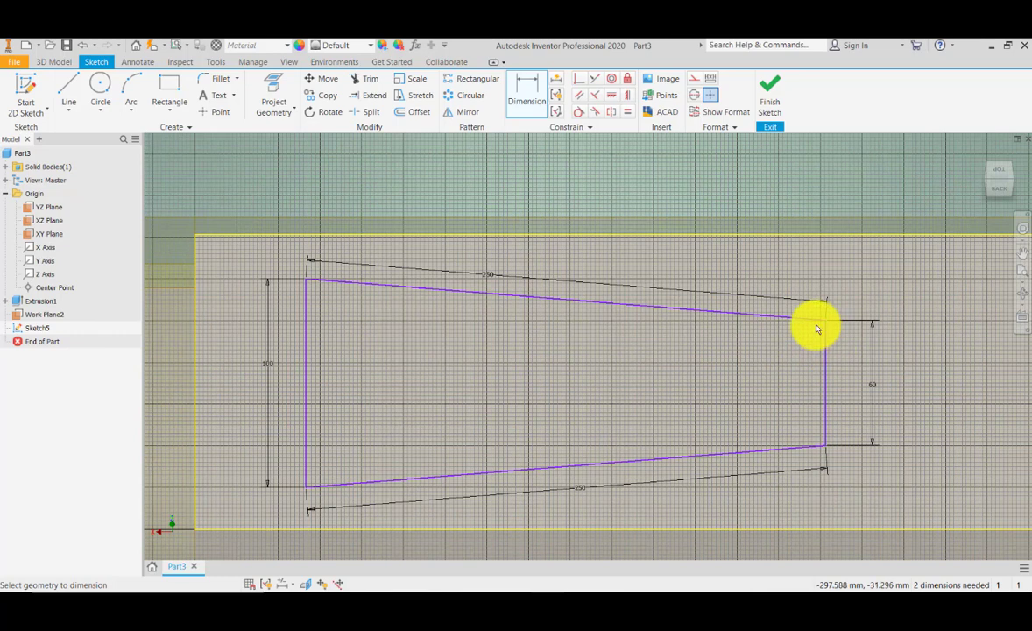
# - Try to constrain the sketch's sloping top line parallel to the block's top edge
pyautogui.press('Escape')
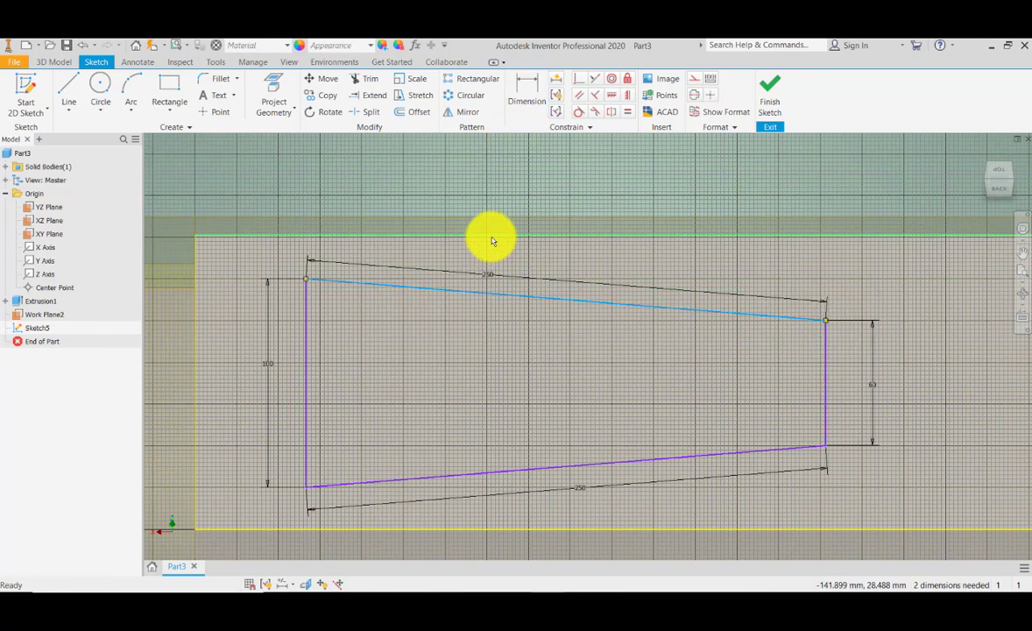
pyautogui.click(579, 95)
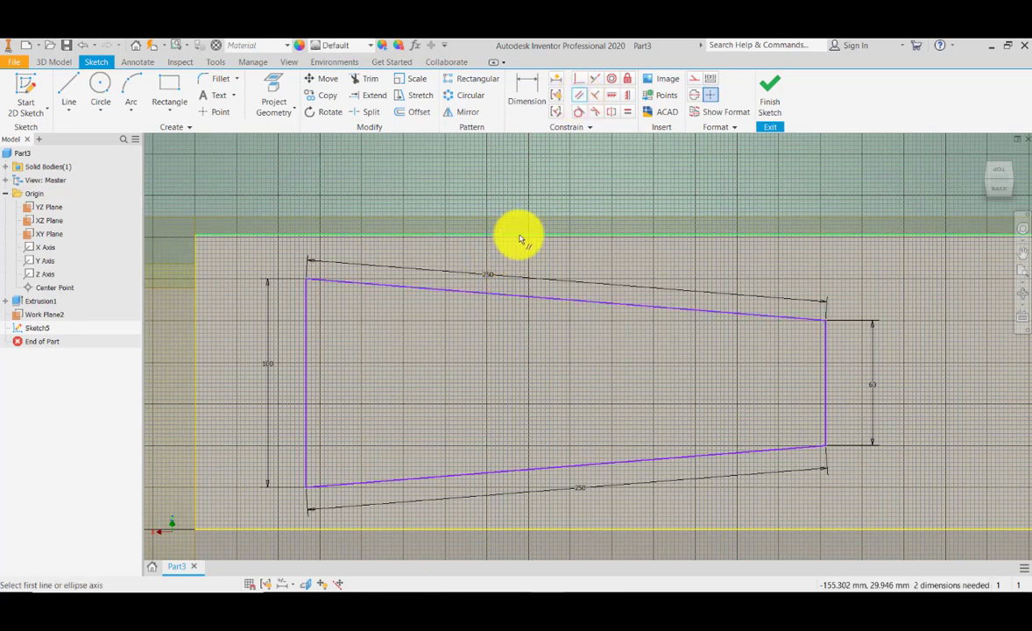
pyautogui.click(519, 236)
pyautogui.click(532, 297)
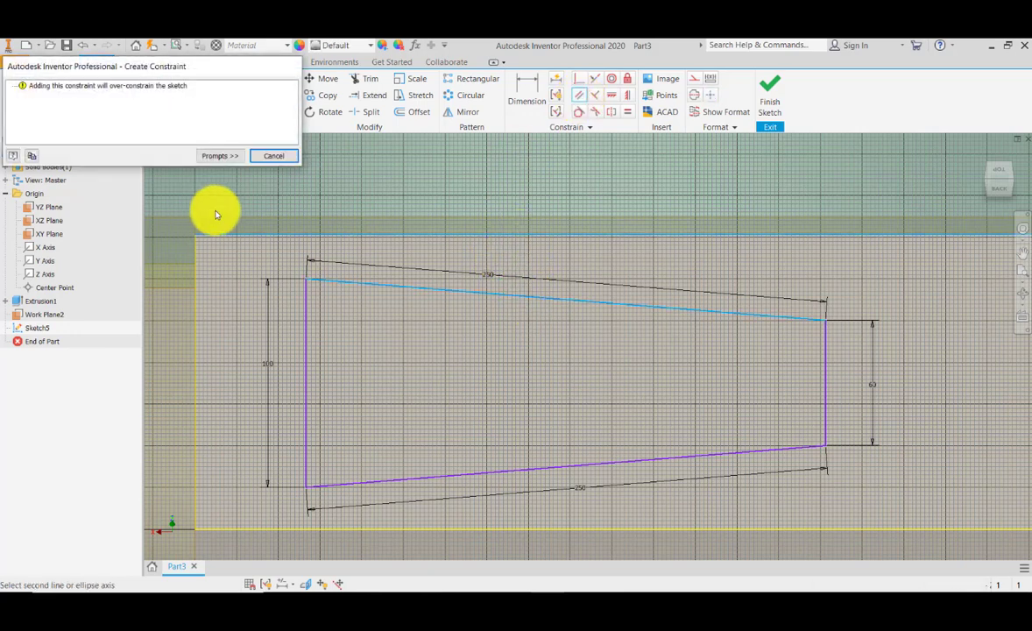
pyautogui.click(260, 155)
# - Delete the 250 mm dimension on the sloping bottom line of the sketch
pyautogui.click(517, 293)
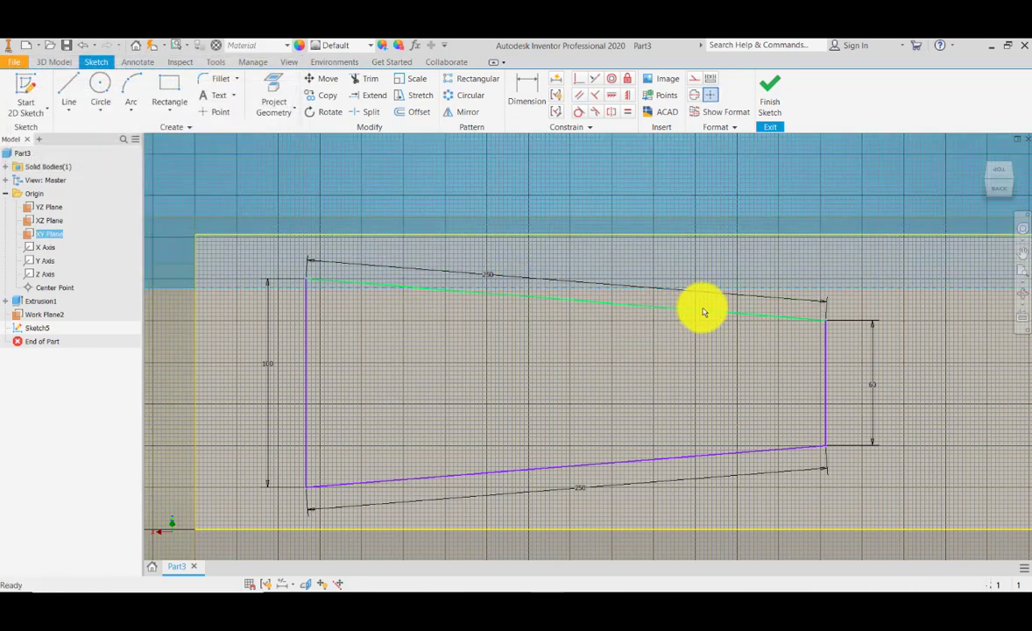
pyautogui.click(742, 314)
pyautogui.moveTo(827, 323); pyautogui.dragTo(772, 351)
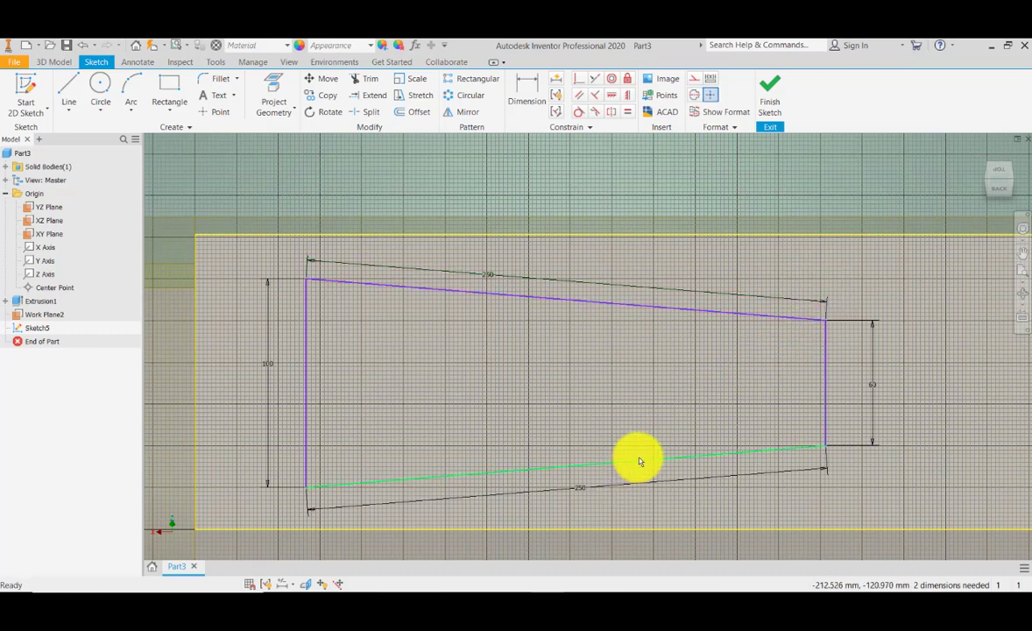
pyautogui.click(353, 286)
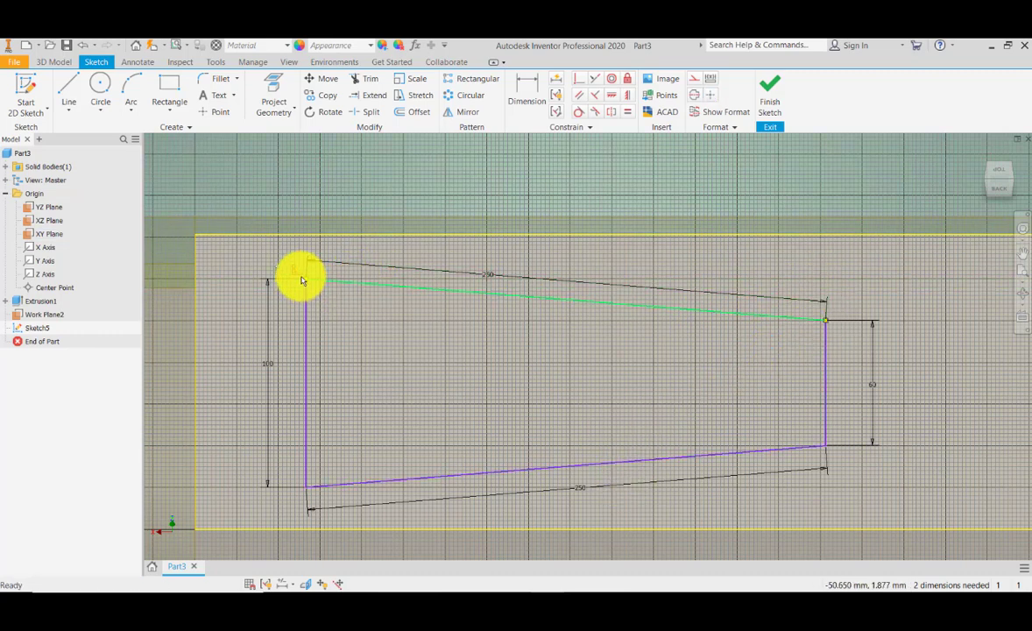
pyautogui.moveTo(301, 280); pyautogui.dragTo(304, 287)
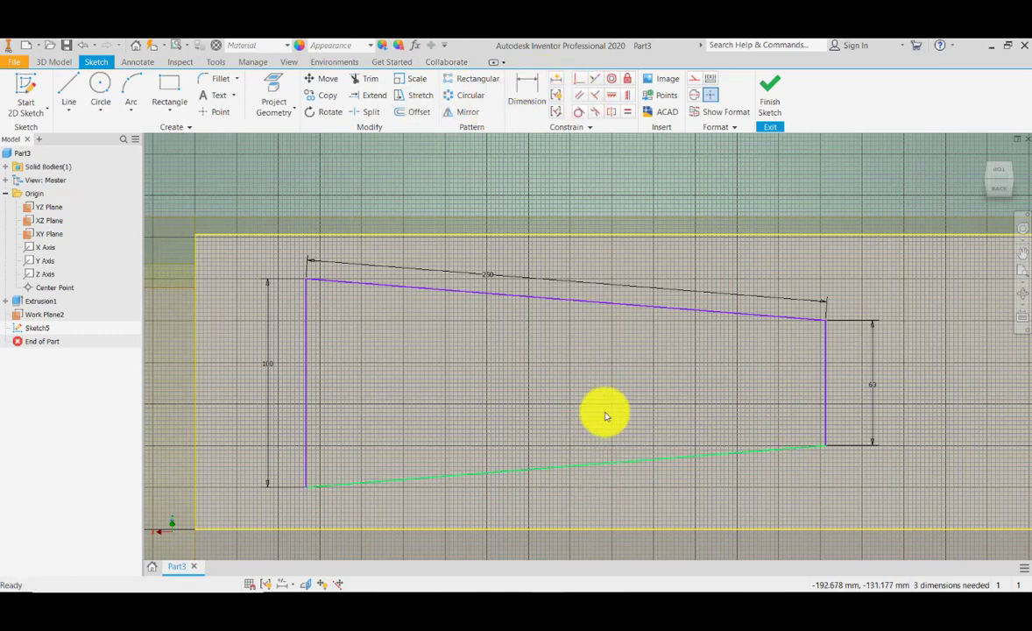
# - Constrain the sketch's top line parallel to the block's top edge
pyautogui.click(580, 95)
pyautogui.click(583, 236)
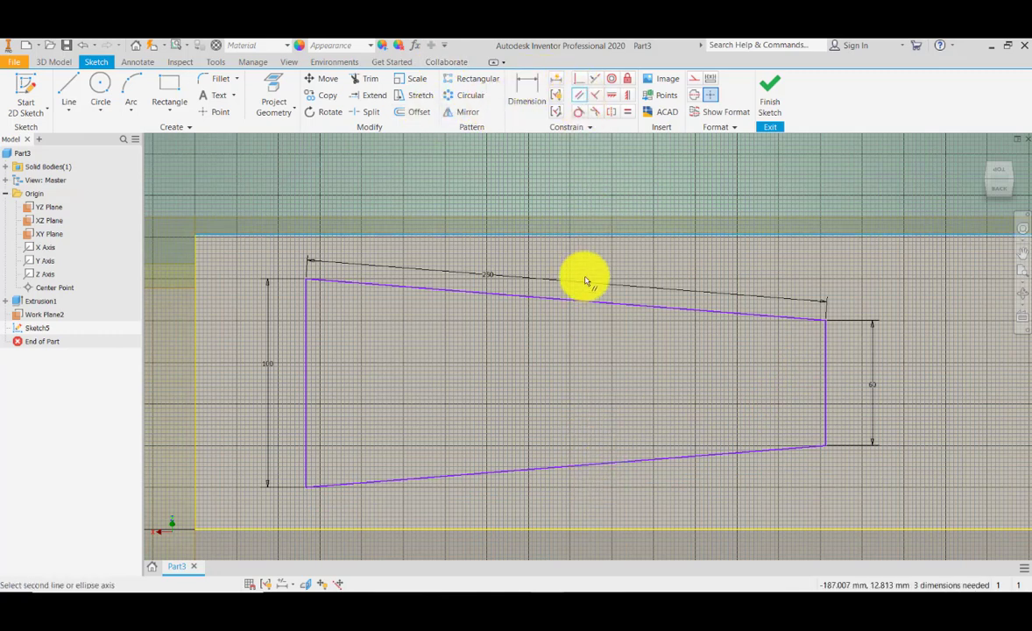
pyautogui.click(584, 304)
pyautogui.scroll(-6, 580, 302)
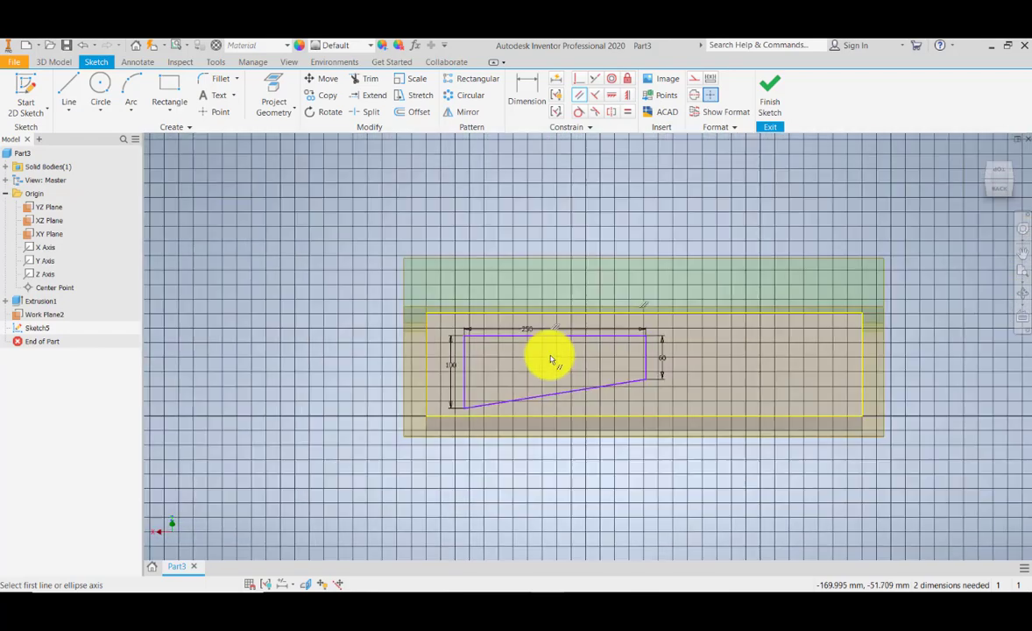
pyautogui.scroll(5, 539, 352)
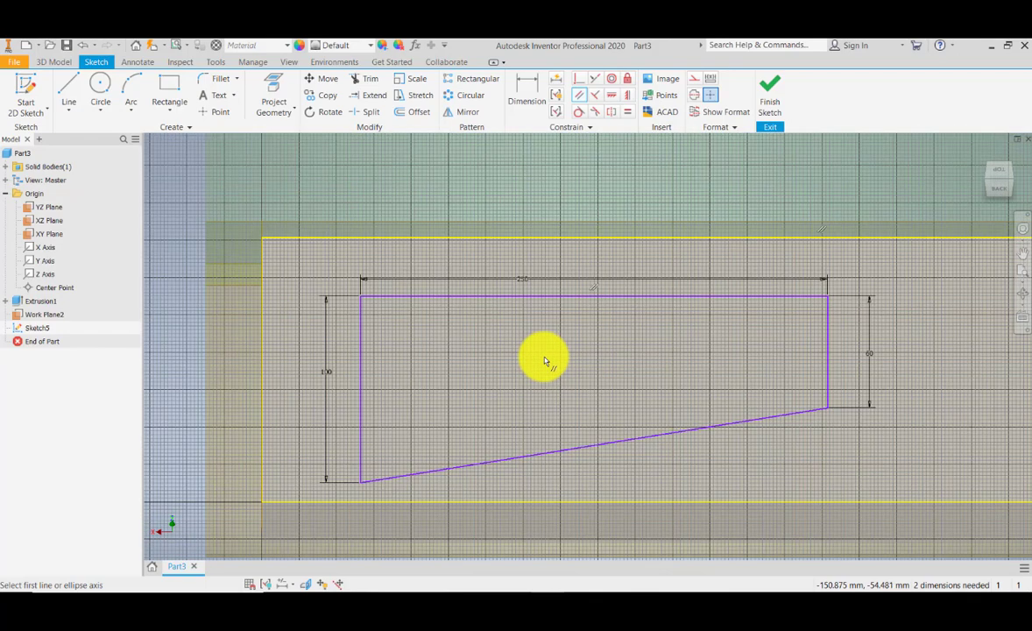
# - Dimension the distance between the block's top edge and the sketch's top line
pyautogui.moveTo(403, 324); pyautogui.dragTo(427, 332, button='middle')
pyautogui.click(527, 91)
pyautogui.click(403, 306)
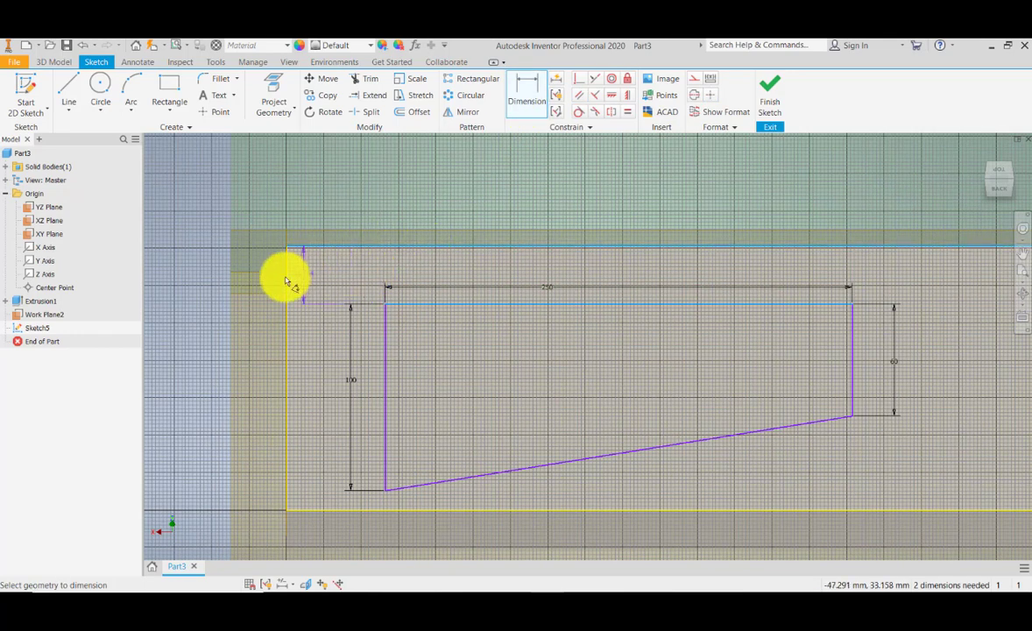
pyautogui.click(319, 278)
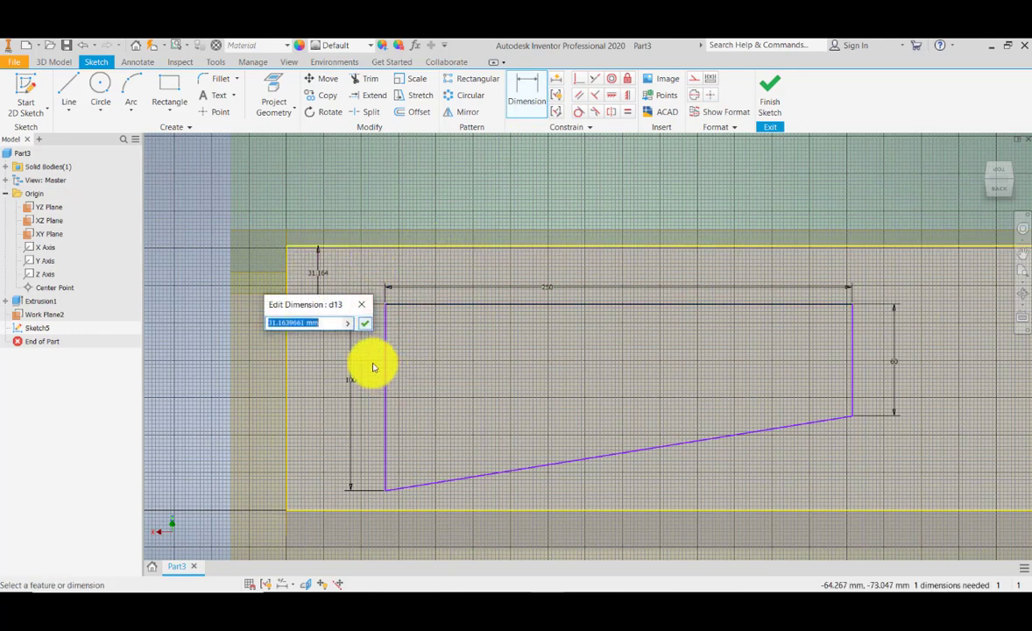
pyautogui.click(347, 322)
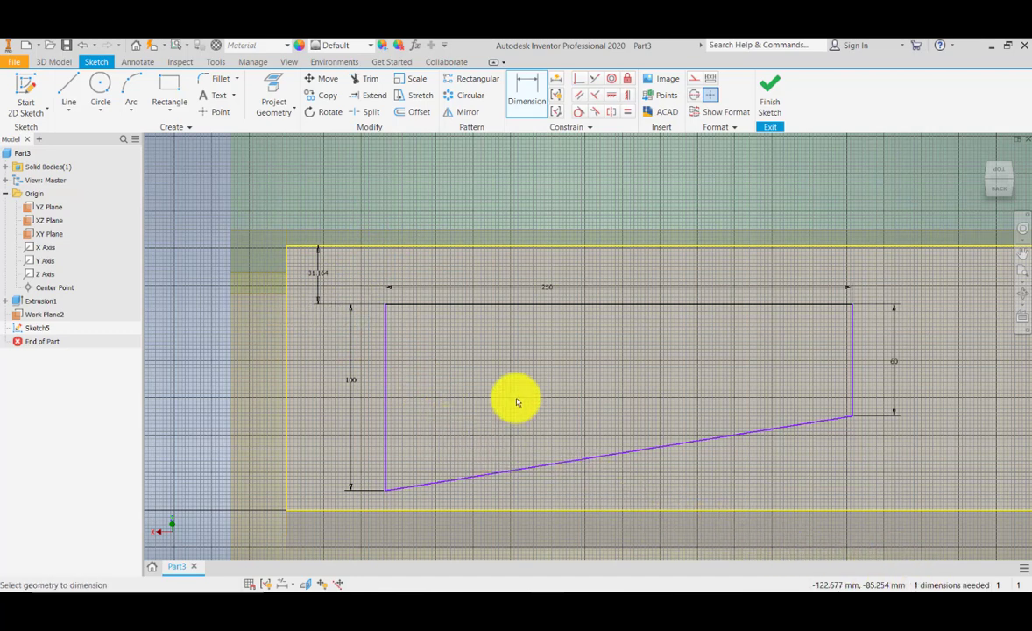
# - Dimension the sketch's left line from the block's left edge and set it to 52 mm
pyautogui.moveTo(441, 405); pyautogui.dragTo(516, 396, button='middle')
pyautogui.click(462, 393)
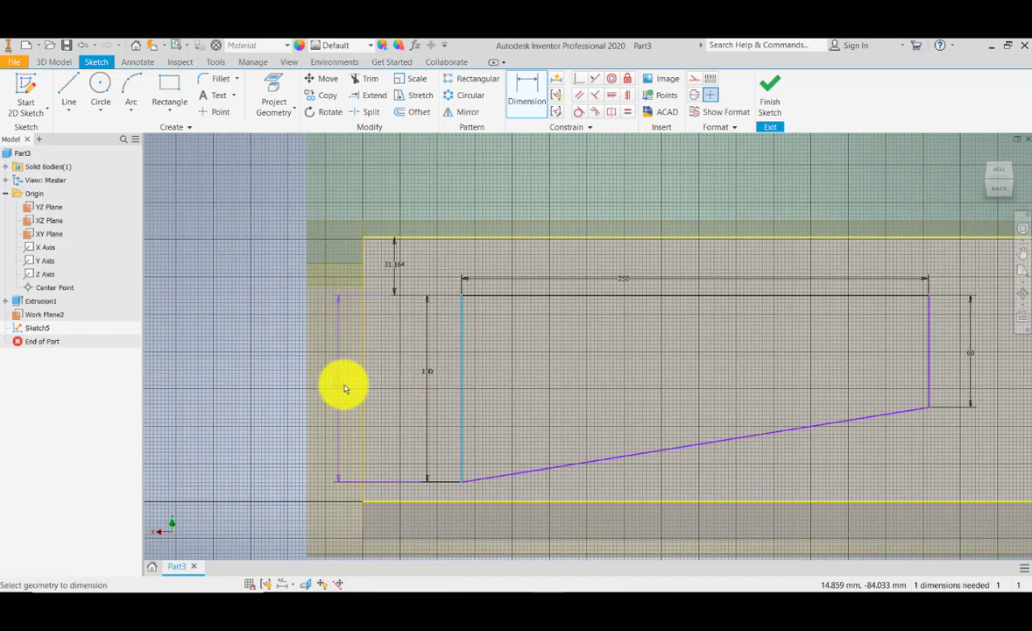
pyautogui.click(397, 394)
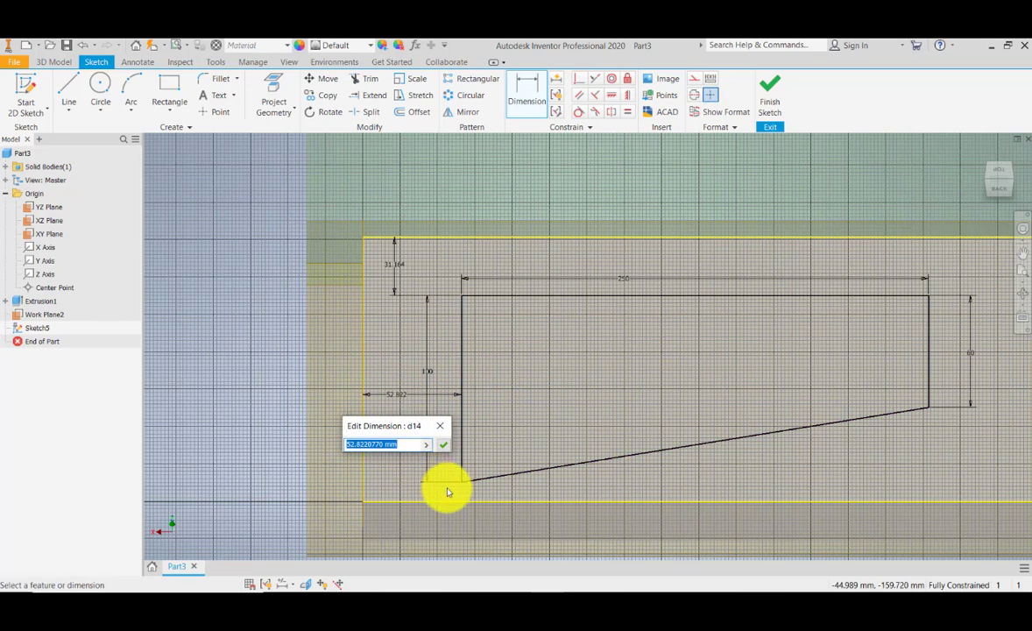
pyautogui.write('52')
pyautogui.press('Return')
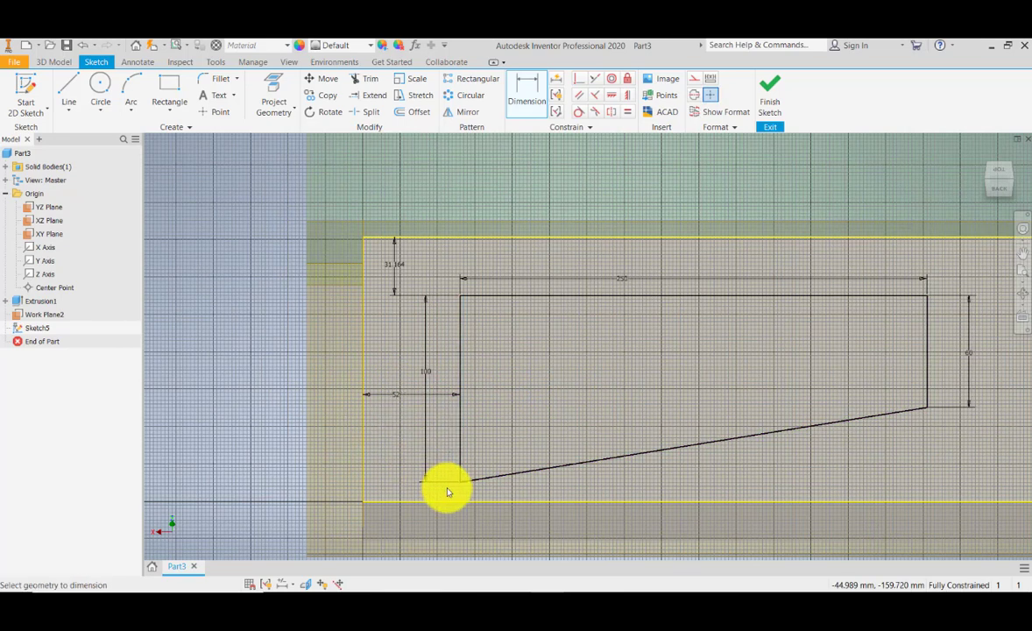
# - Finish the sketch and orbit to view it on the angled work plane
pyautogui.moveTo(678, 444); pyautogui.dragTo(603, 450, button='middle')
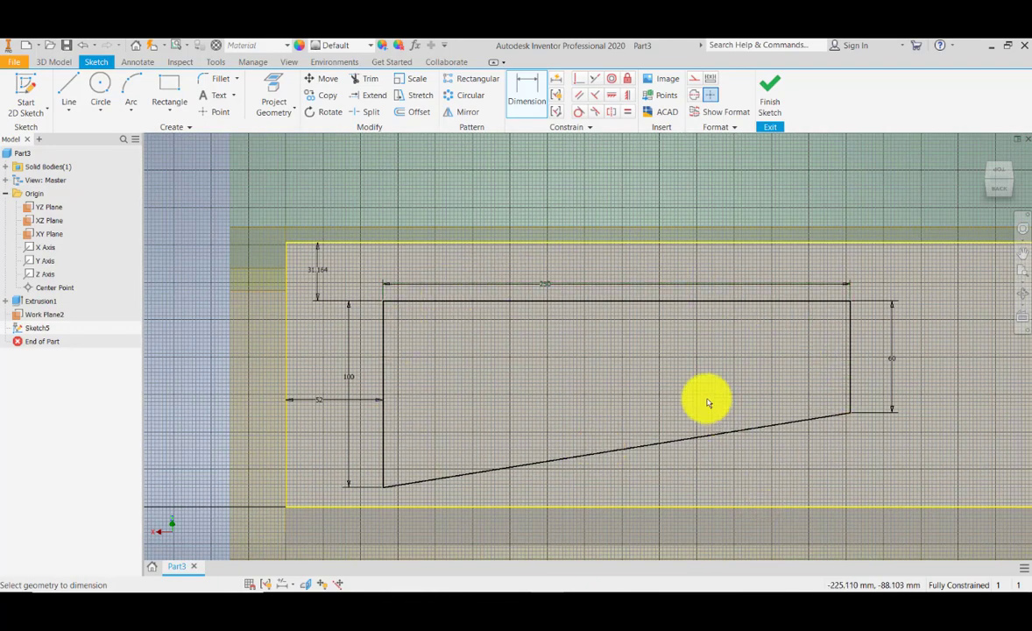
pyautogui.click(775, 112)
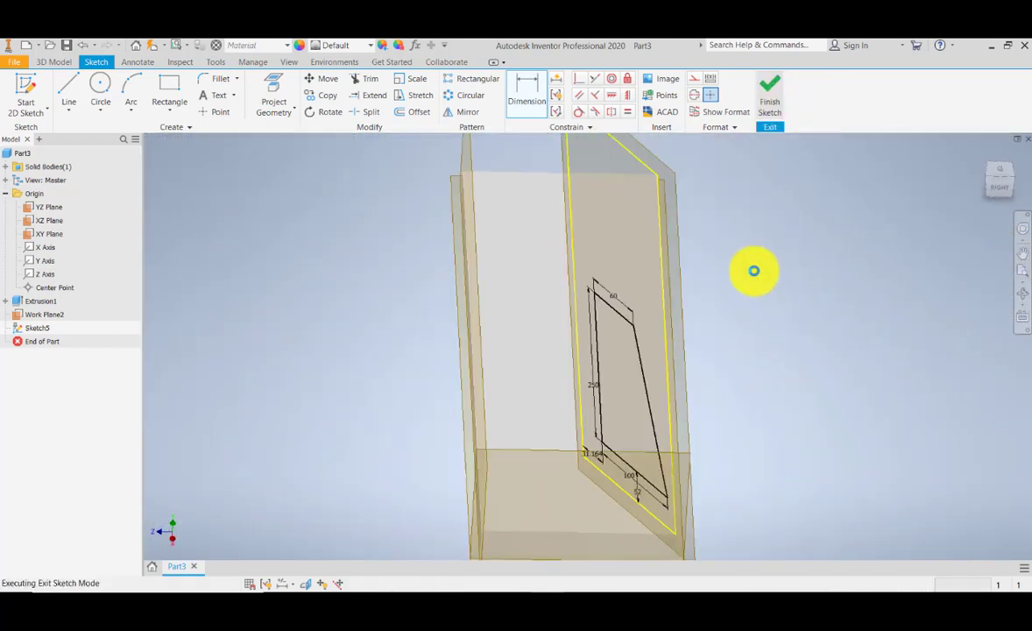
pyautogui.click(1023, 298)
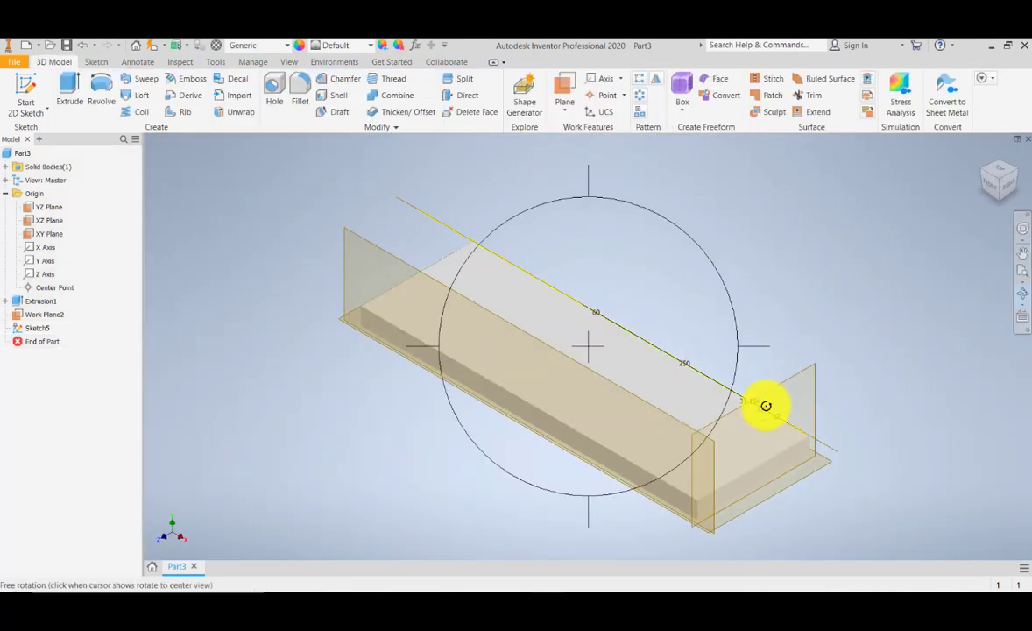
pyautogui.moveTo(765, 406); pyautogui.dragTo(669, 394)
pyautogui.press('Escape')
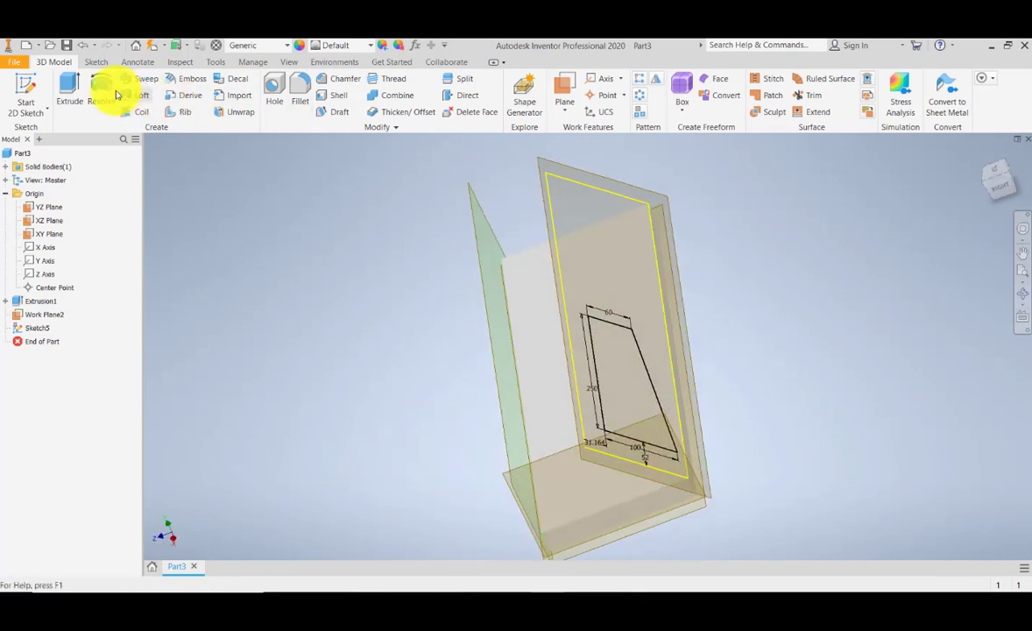
pyautogui.click(65, 88)
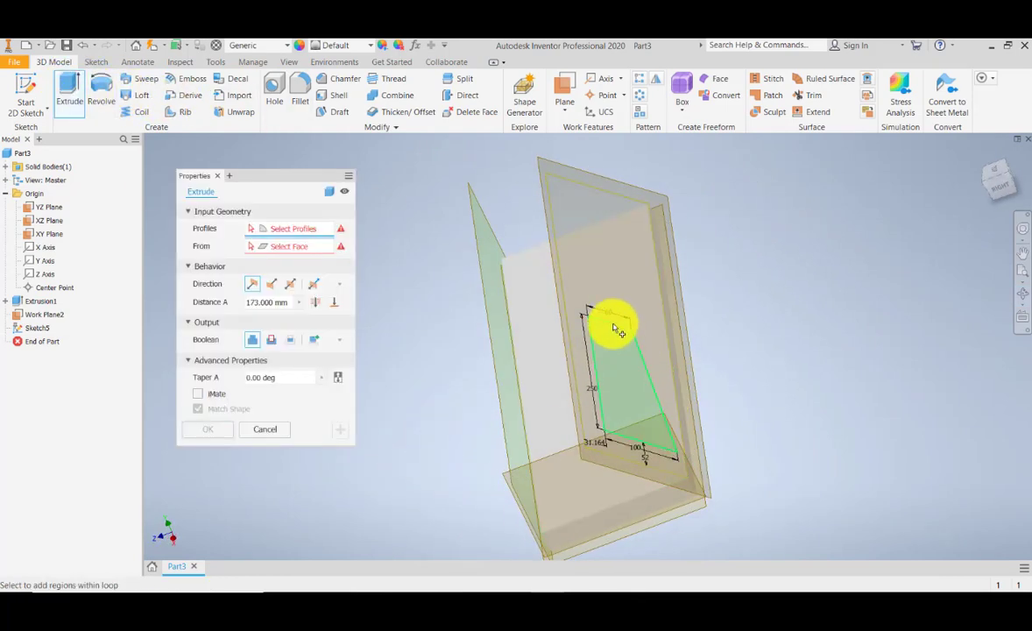
pyautogui.click(615, 328)
pyautogui.moveTo(697, 456); pyautogui.dragTo(684, 399, button='middle')
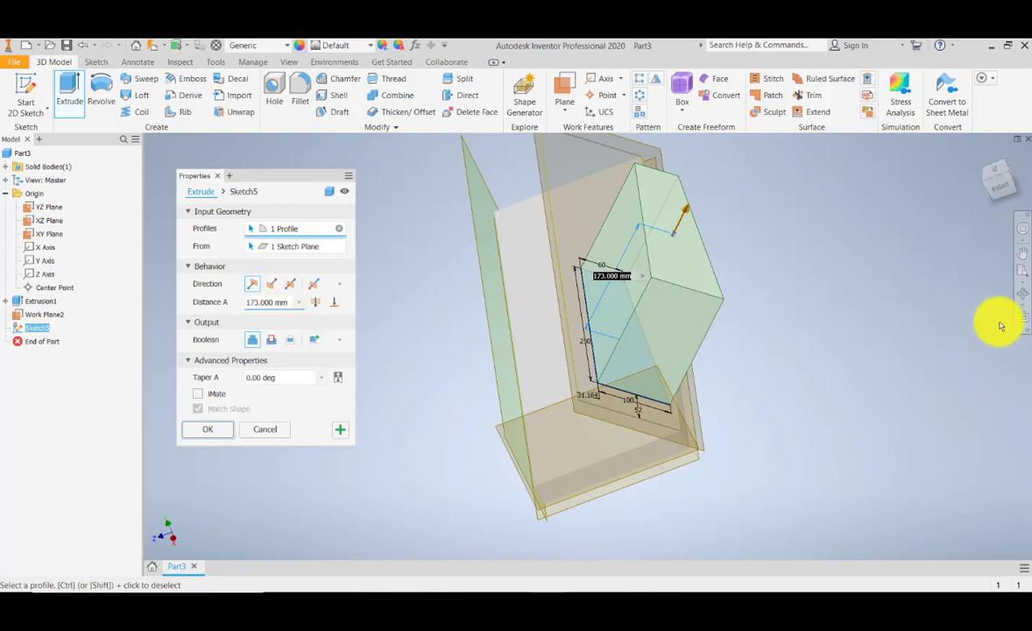
pyautogui.click(1025, 294)
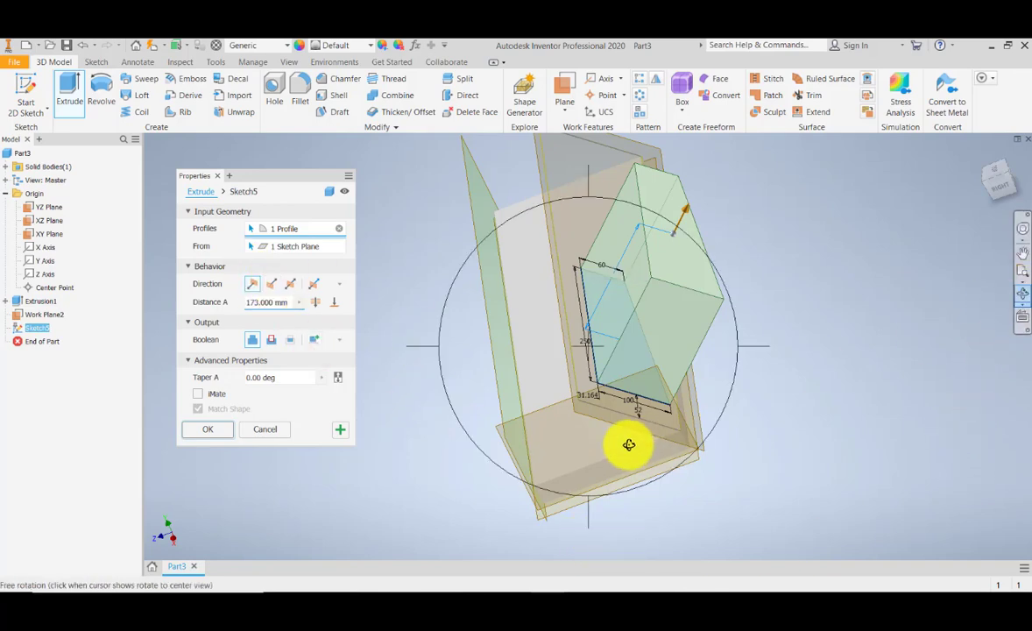
pyautogui.moveTo(626, 444); pyautogui.dragTo(647, 419)
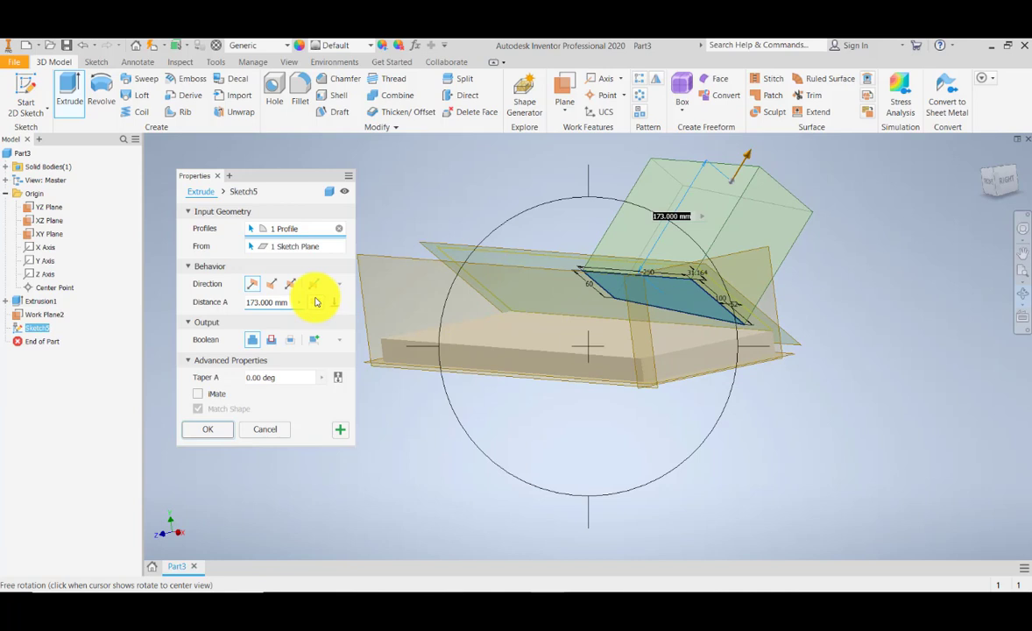
pyautogui.click(272, 284)
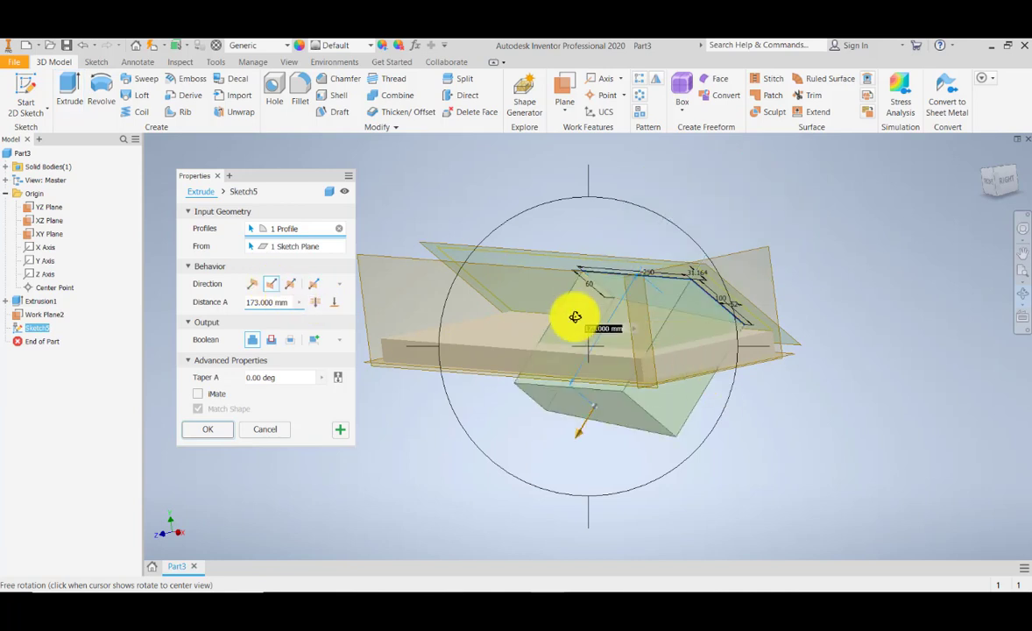
pyautogui.moveTo(574, 318); pyautogui.dragTo(527, 406)
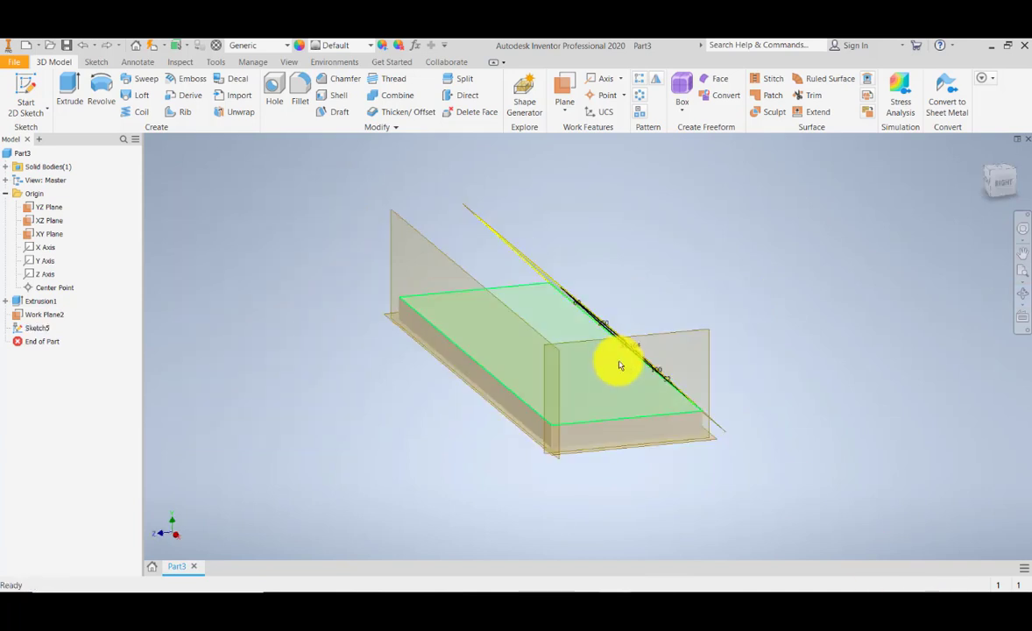
pyautogui.moveTo(620, 363); pyautogui.dragTo(608, 377, button='middle')
# - Start an Extrude and select the sketch's closed profile on the angled plane
pyautogui.click(66, 83)
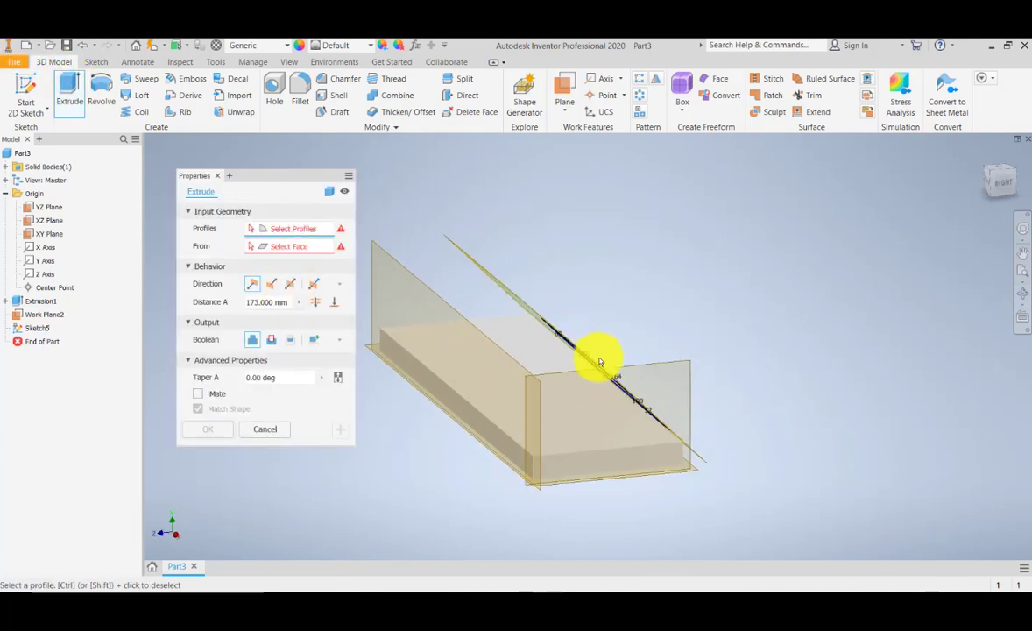
pyautogui.click(1022, 294)
pyautogui.moveTo(691, 341); pyautogui.dragTo(664, 355)
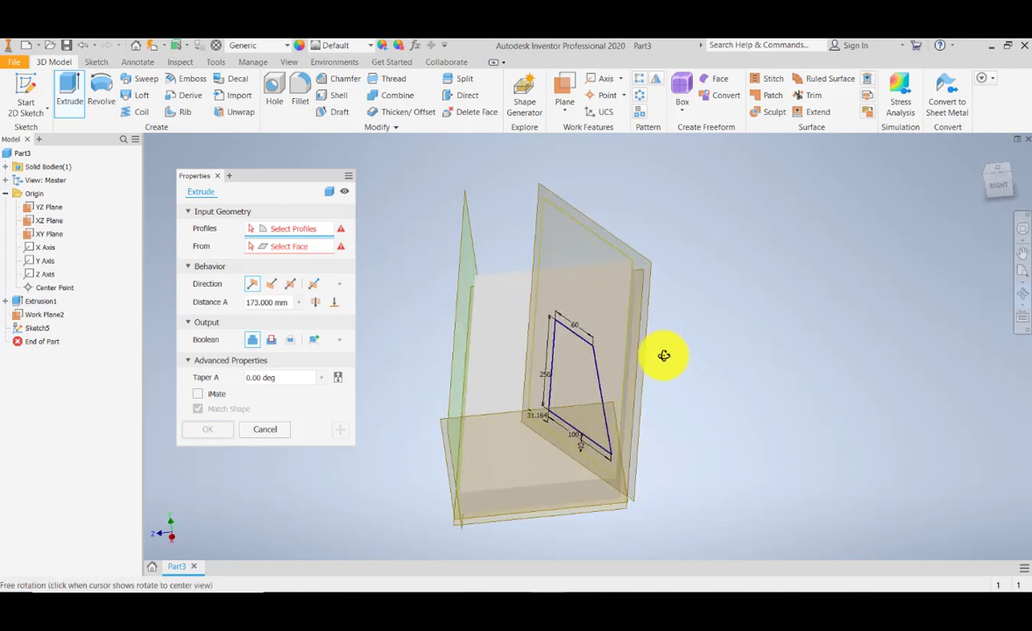
pyautogui.rightClick(574, 339)
pyautogui.press('Escape')
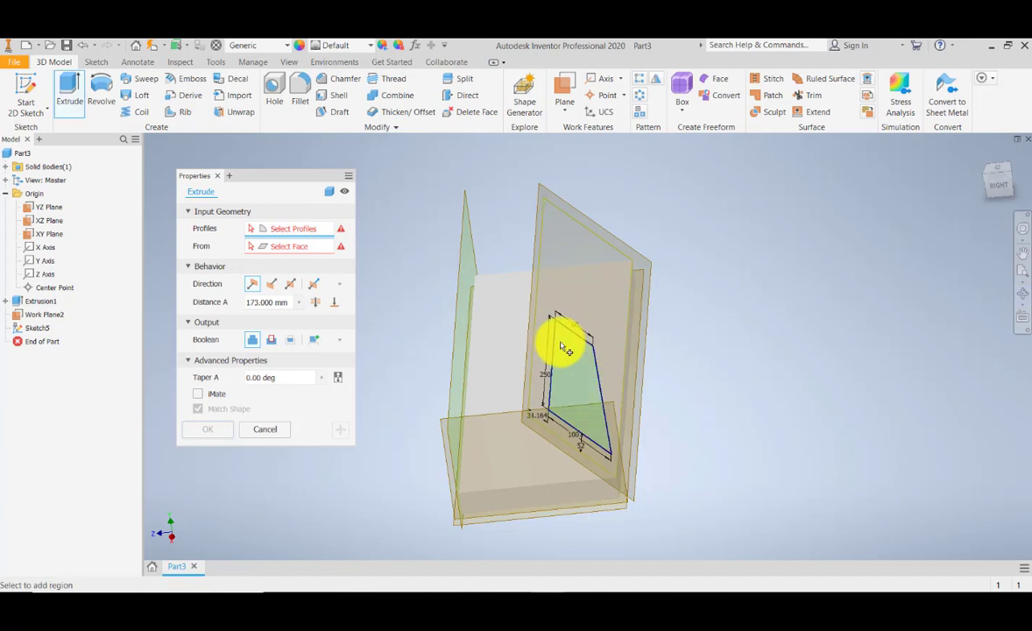
pyautogui.click(574, 348)
pyautogui.moveTo(640, 410); pyautogui.dragTo(682, 396, button='middle')
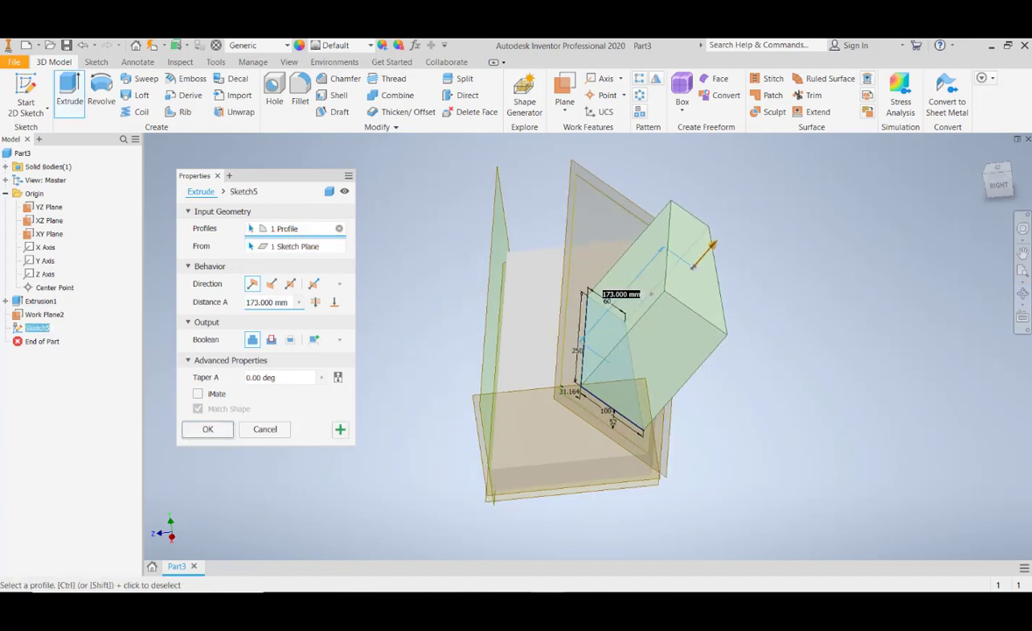
pyautogui.click(1022, 294)
pyautogui.moveTo(629, 391); pyautogui.dragTo(648, 380)
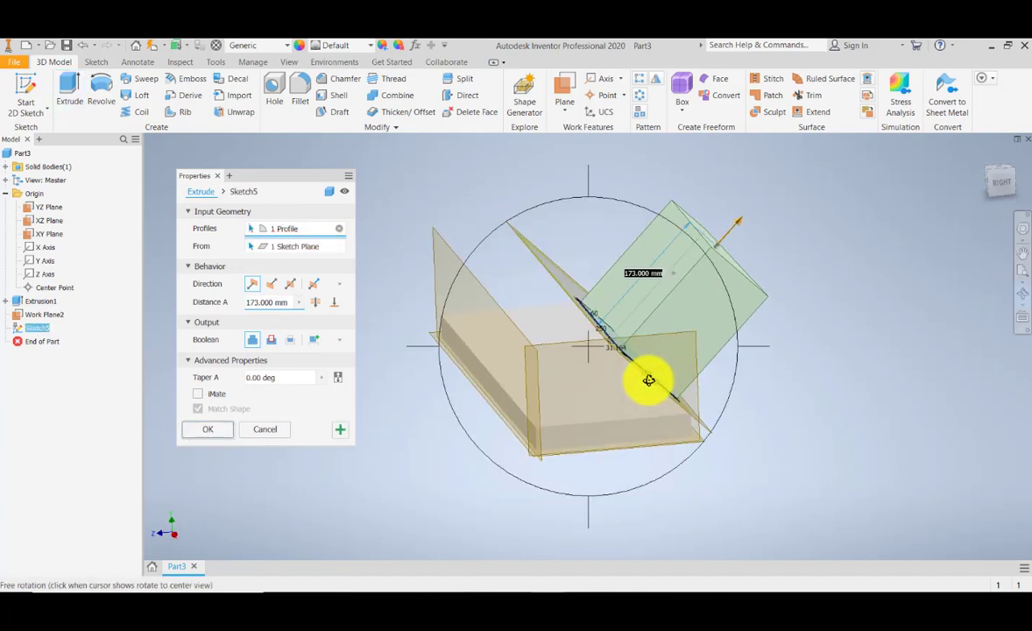
pyautogui.rightClick(342, 291)
pyautogui.click(341, 291)
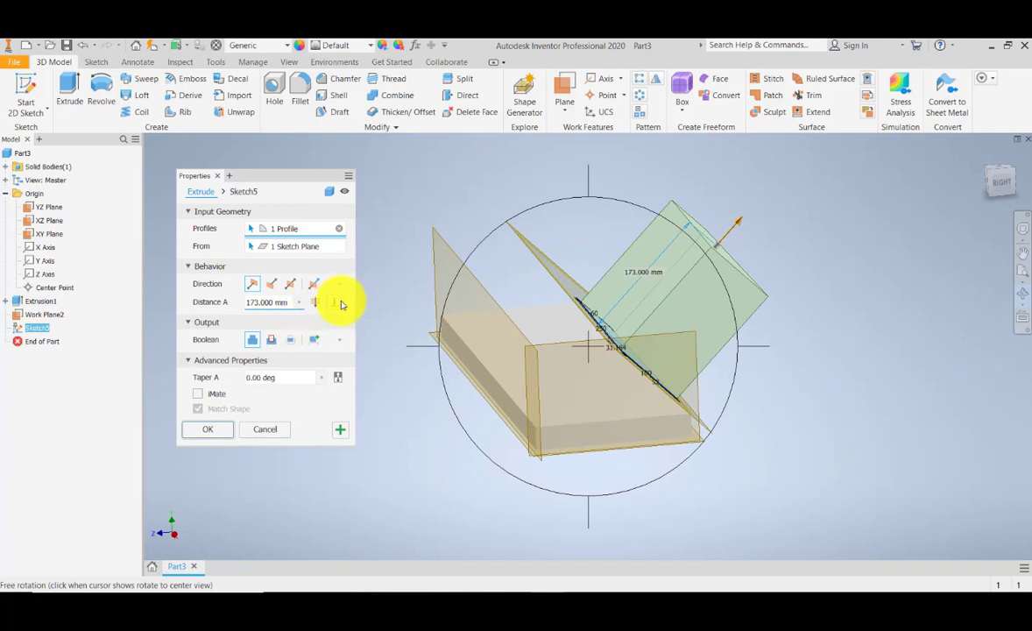
pyautogui.rightClick(341, 287)
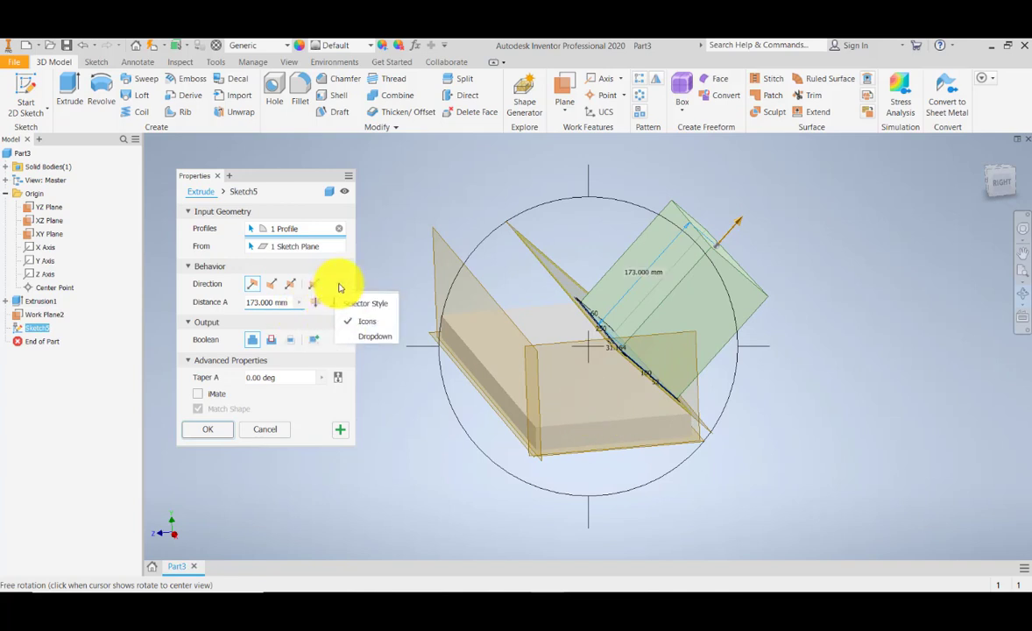
pyautogui.click(340, 287)
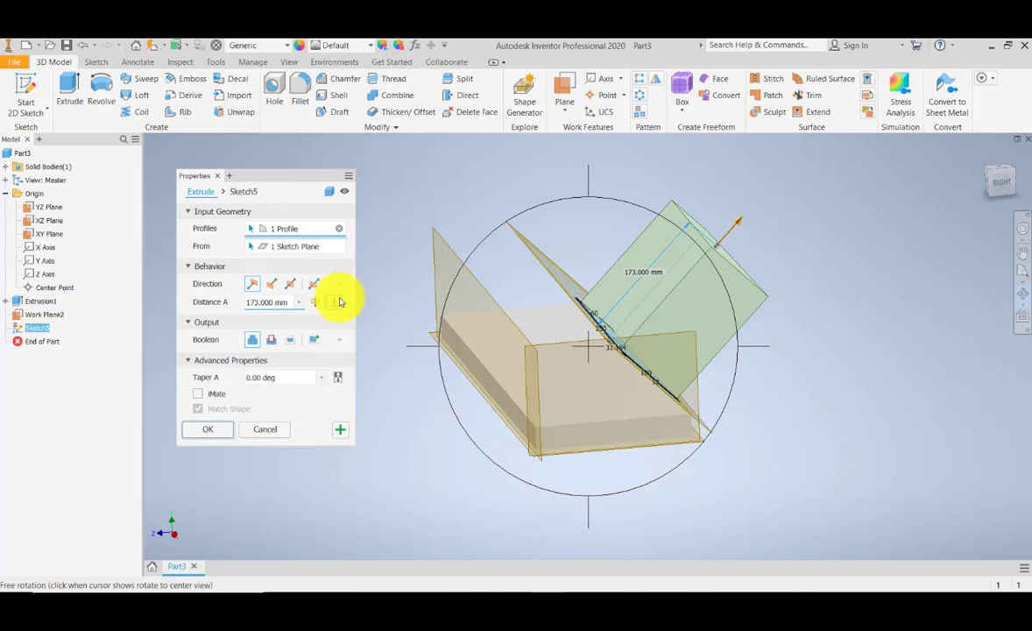
# - Set the extrusion extent to To Next so the profile extrudes into the block, and finish the Extrude
pyautogui.click(341, 301)
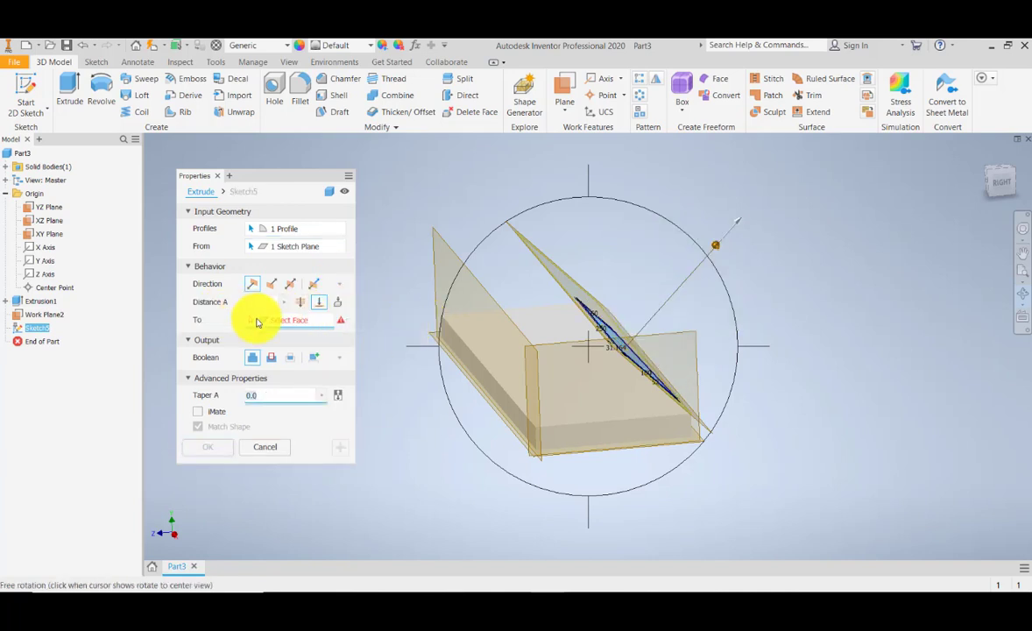
pyautogui.scroll(1, 582, 363)
pyautogui.scroll(-2, 581, 364)
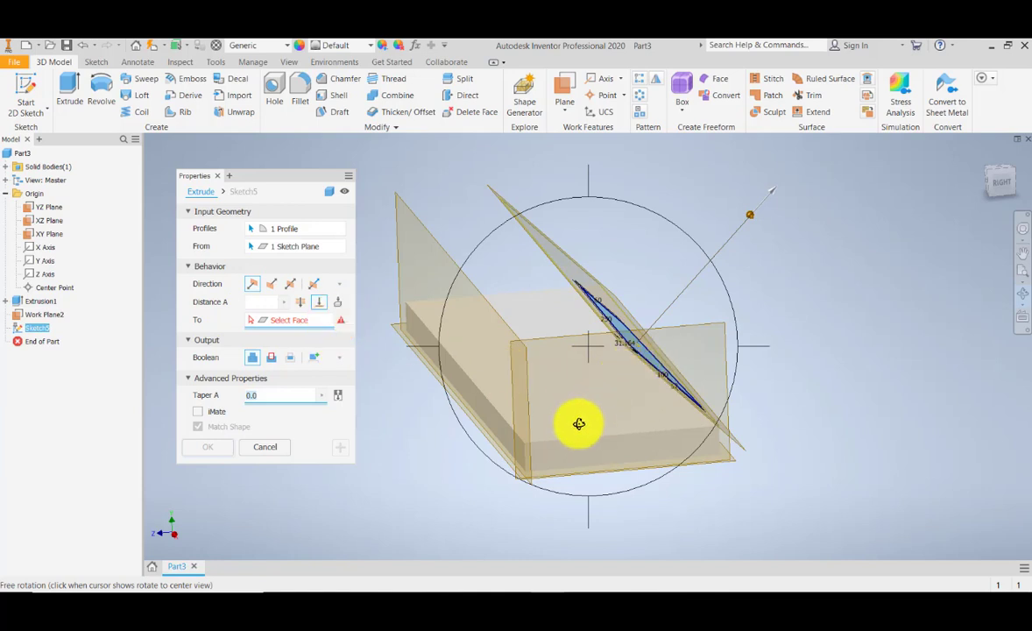
pyautogui.click(343, 307)
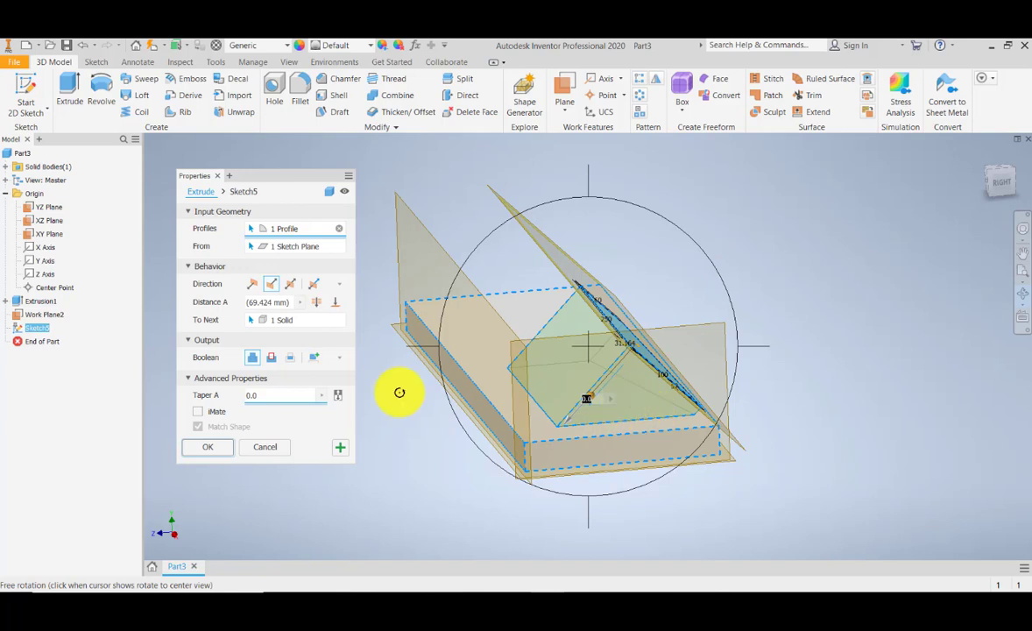
pyautogui.click(211, 449)
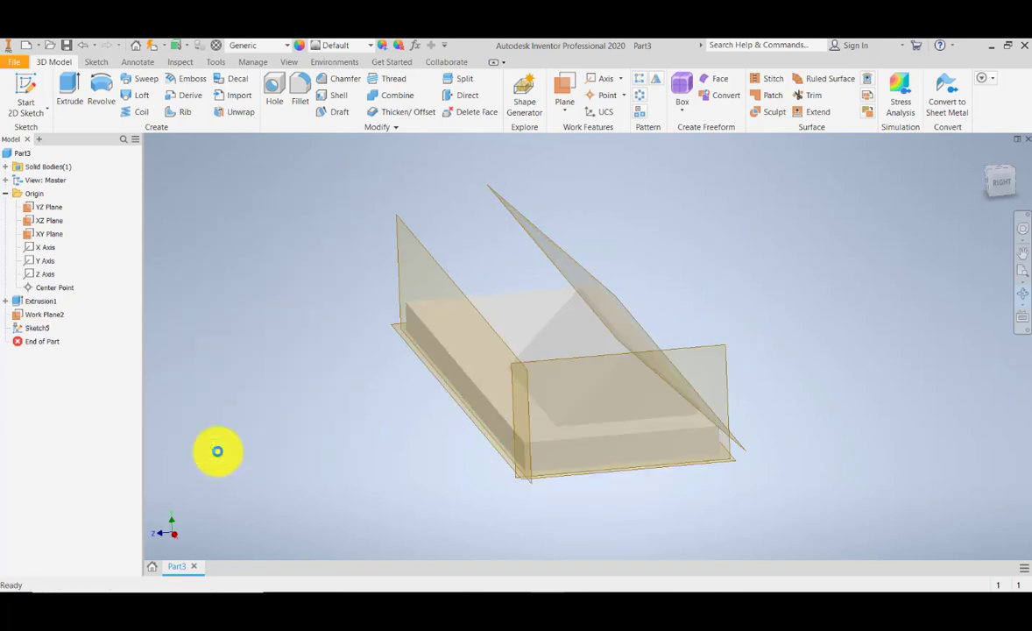
# - Hide the origin YZ, XZ and XY planes
pyautogui.keyDown('shift'); pyautogui.moveTo(741, 444); pyautogui.dragTo(601, 456, button='middle'); pyautogui.keyUp('shift')
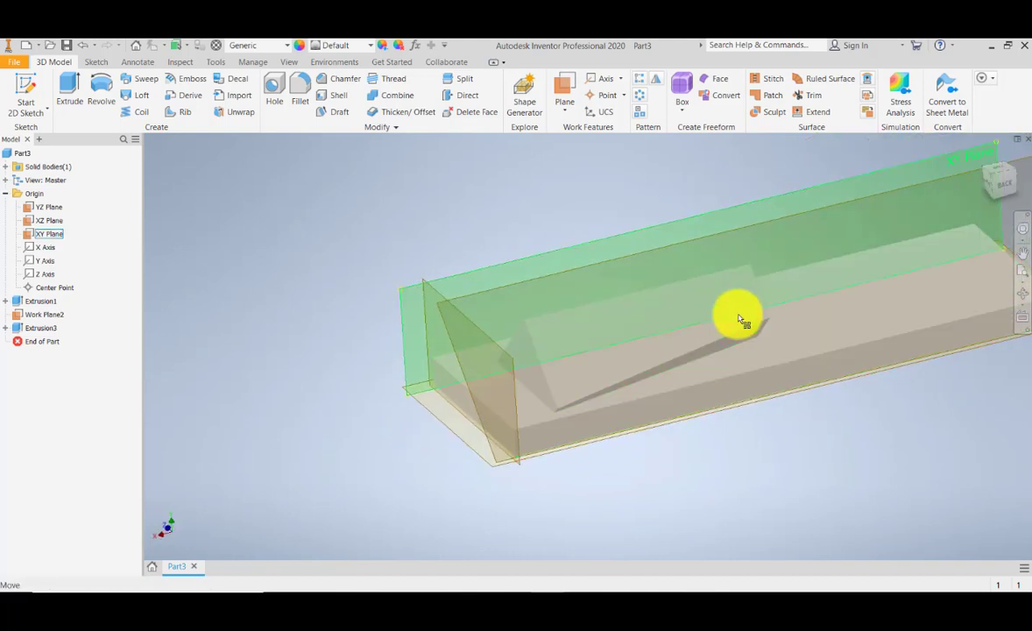
pyautogui.moveTo(749, 334); pyautogui.dragTo(673, 405, button='middle')
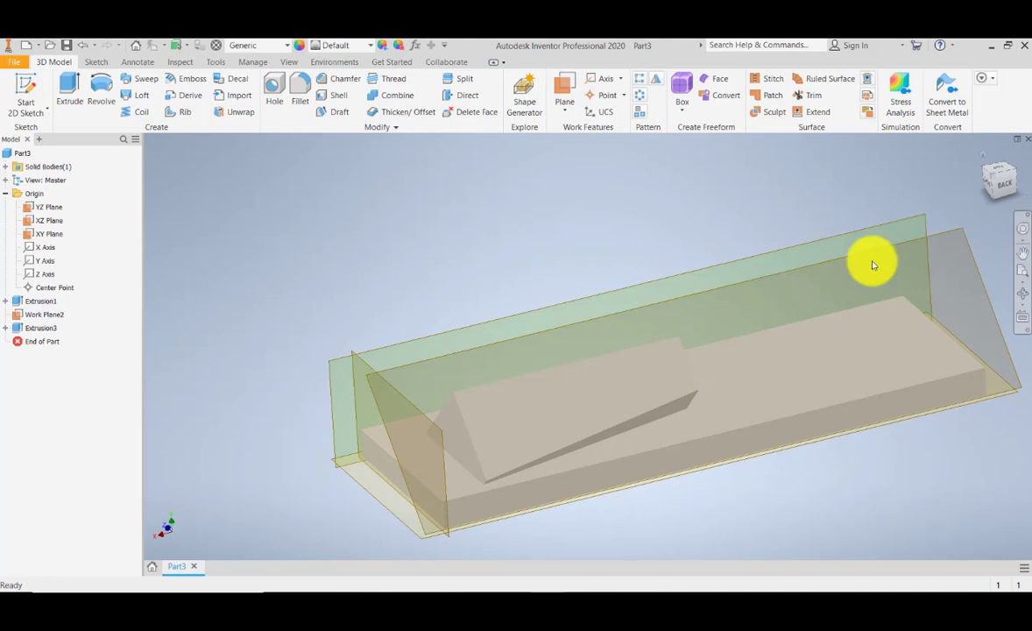
pyautogui.click(929, 239)
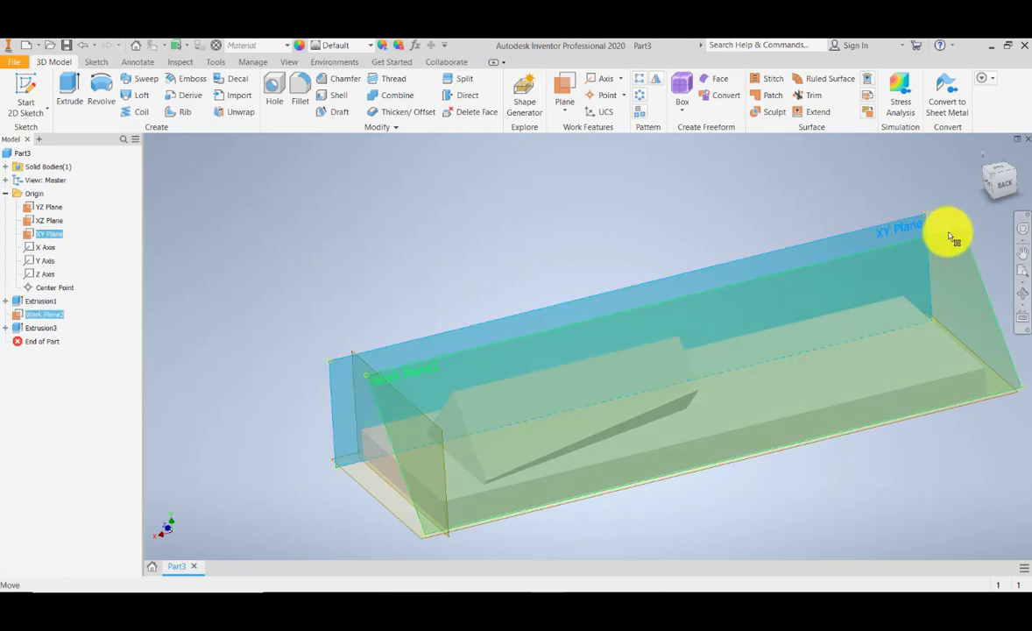
pyautogui.keyDown('ctrl'); pyautogui.click(946, 233); pyautogui.keyUp('ctrl')
pyautogui.rightClick(938, 233)
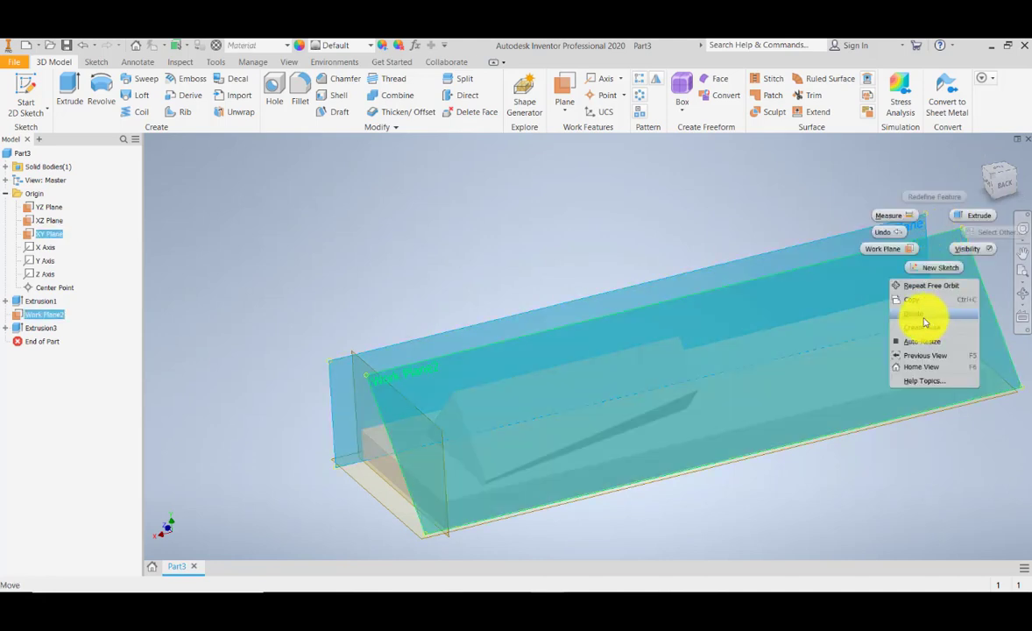
pyautogui.click(503, 221)
pyautogui.click(50, 209)
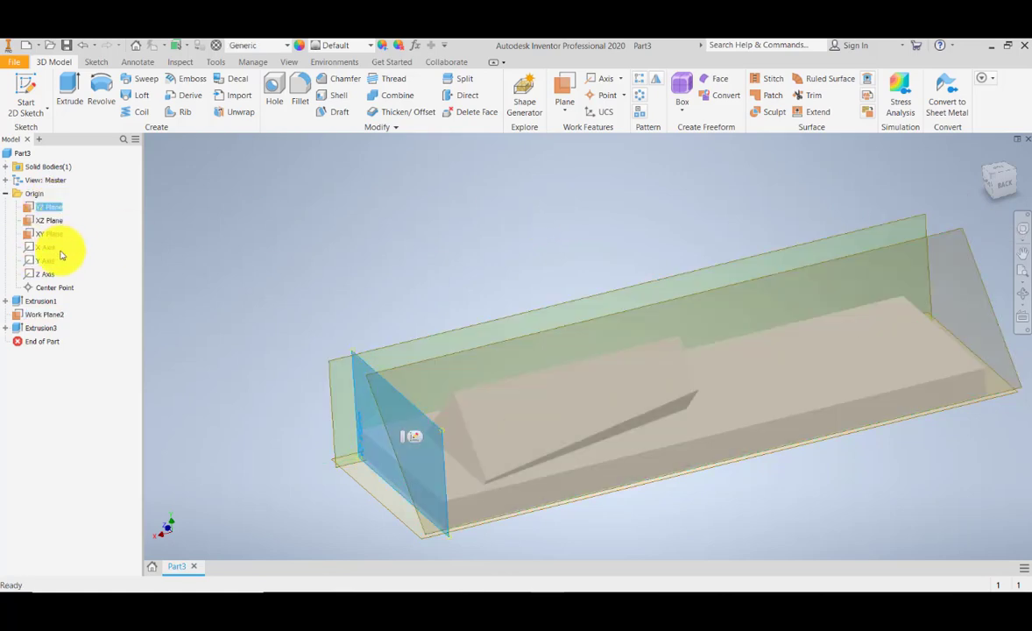
pyautogui.keyDown('shift'); pyautogui.click(49, 234); pyautogui.keyUp('shift')
pyautogui.rightClick(51, 232)
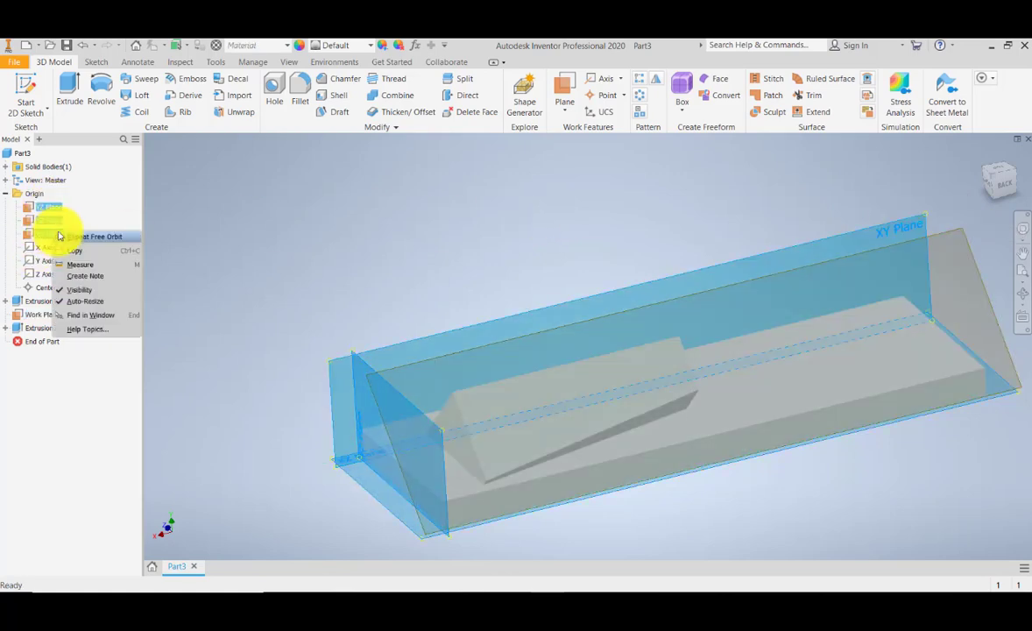
pyautogui.click(61, 292)
# - Turn off the visibility of Work Plane2
pyautogui.click(438, 364)
pyautogui.rightClick(434, 362)
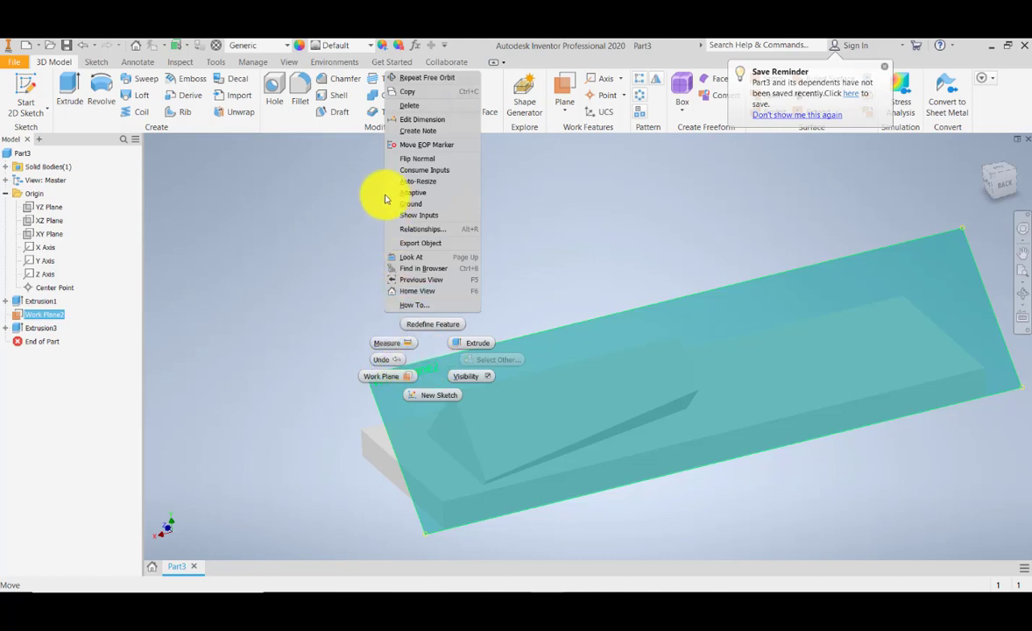
pyautogui.click(254, 263)
pyautogui.rightClick(46, 317)
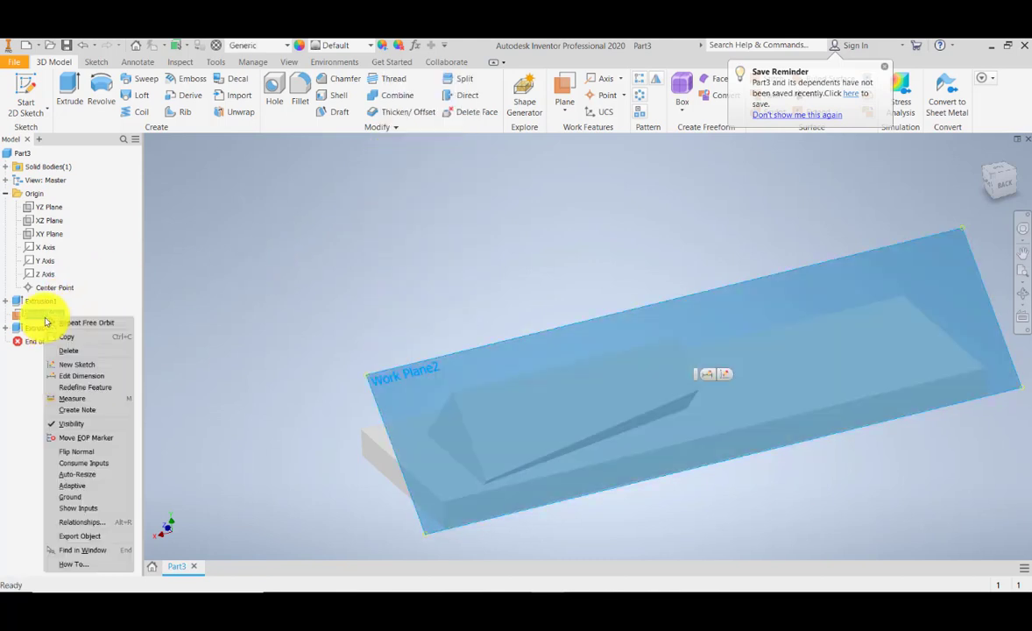
pyautogui.click(70, 424)
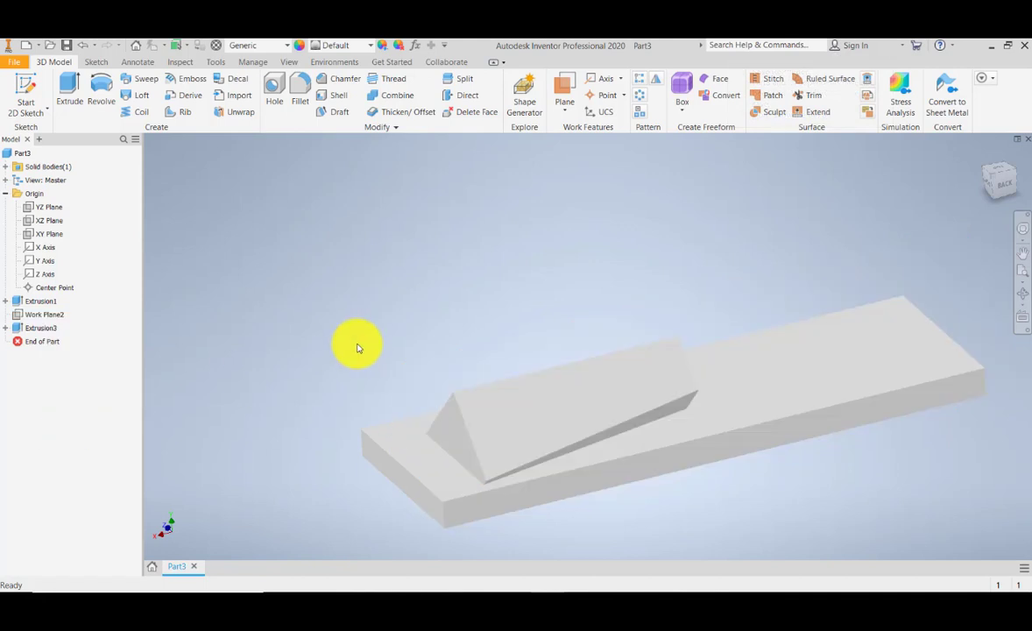
# - Switch the visual style to Shaded with Hidden Edges
pyautogui.moveTo(361, 355); pyautogui.dragTo(392, 358)
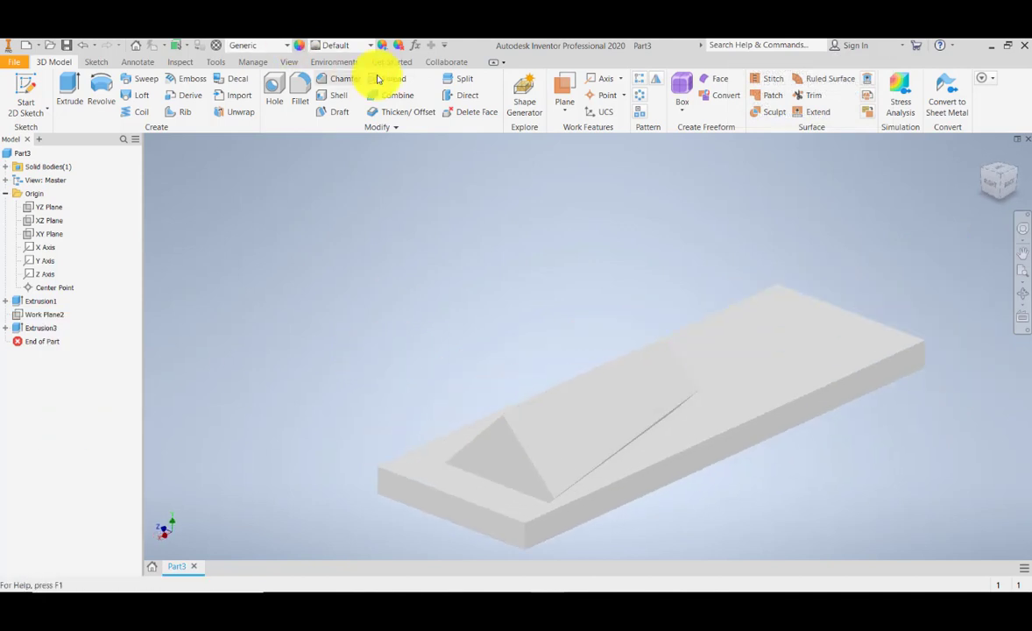
pyautogui.click(333, 62)
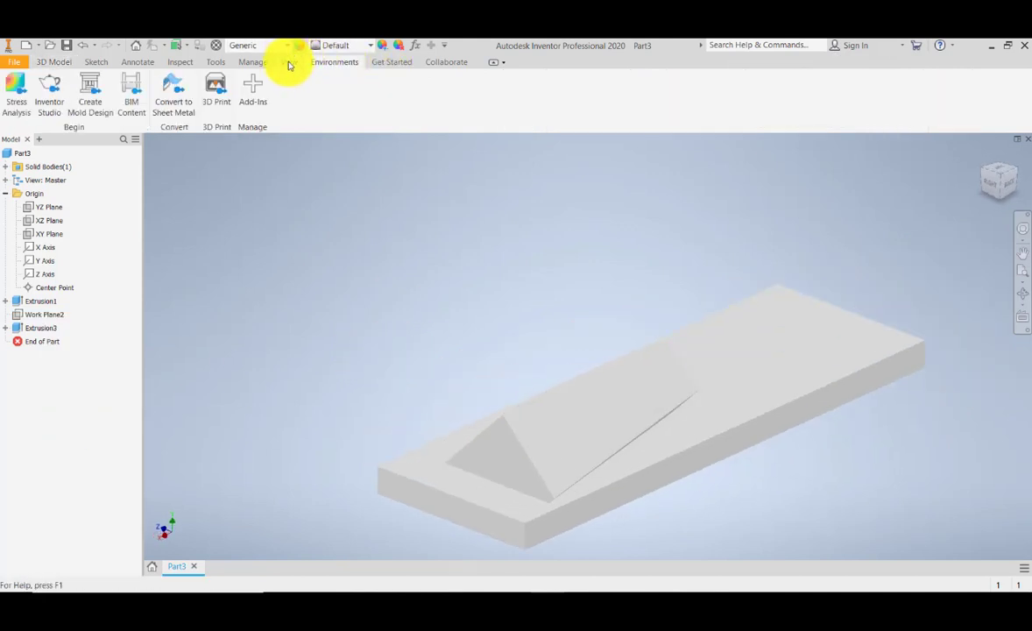
pyautogui.click(290, 62)
pyautogui.click(257, 100)
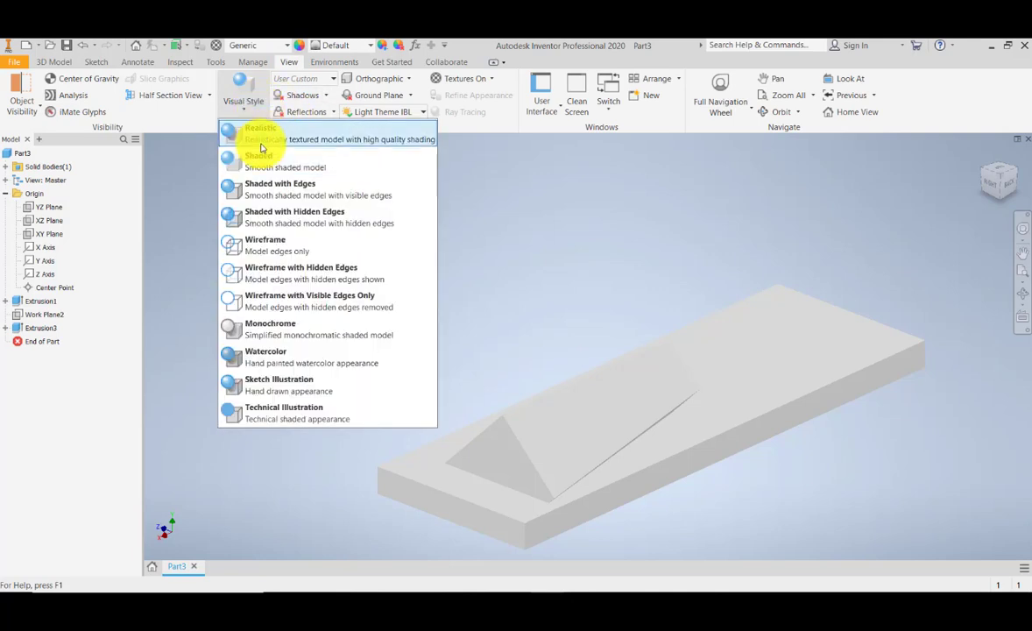
pyautogui.click(265, 217)
pyautogui.keyDown('shift'); pyautogui.moveTo(402, 340); pyautogui.dragTo(430, 344, button='middle'); pyautogui.keyUp('shift')
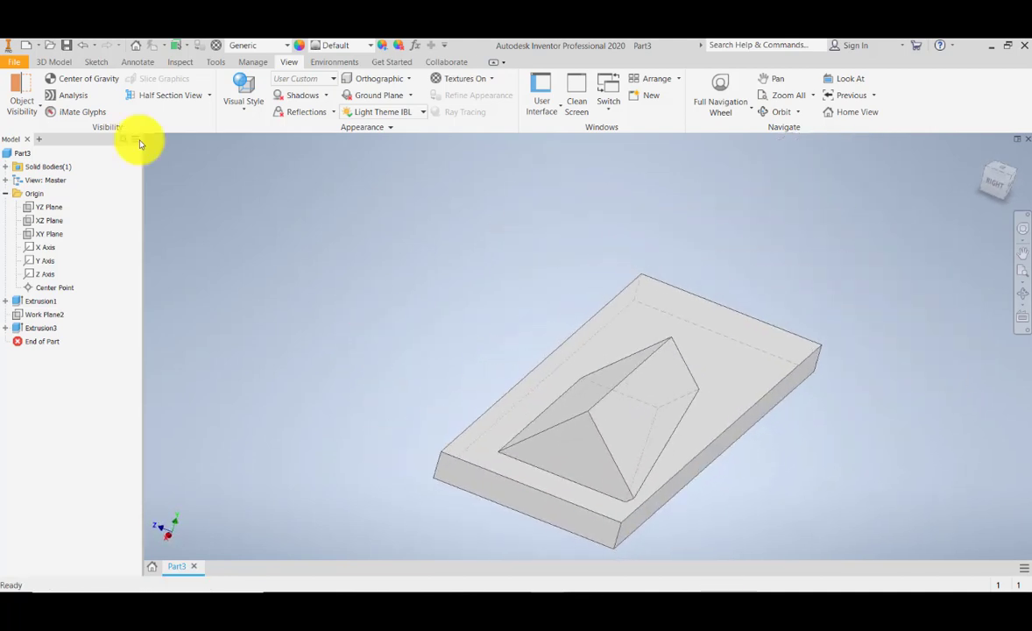
# - Save the part as Part18 in the ProjectName-A workspace
pyautogui.click(15, 63)
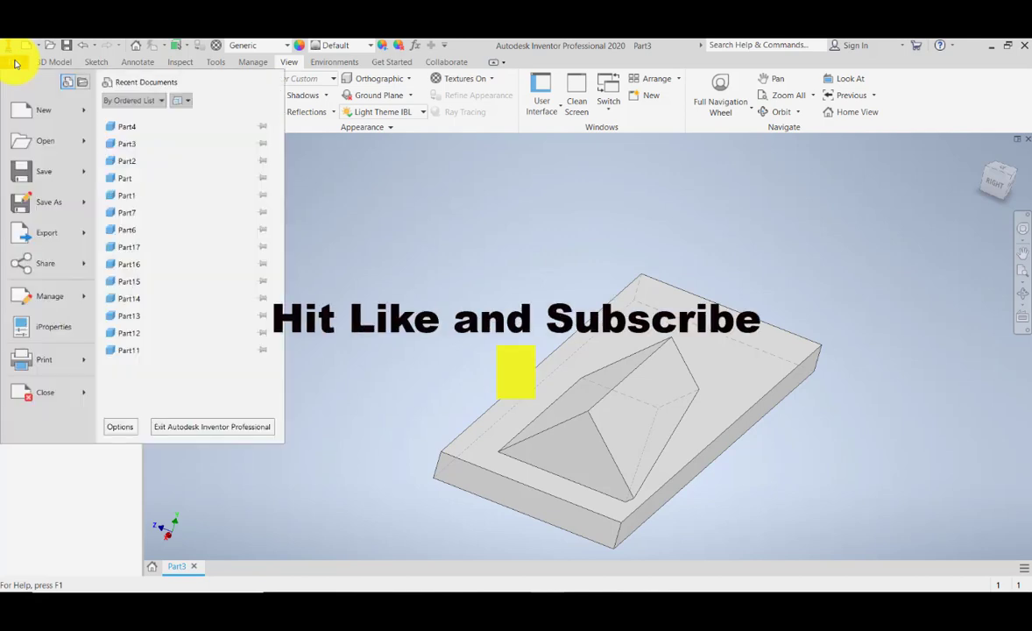
pyautogui.click(62, 211)
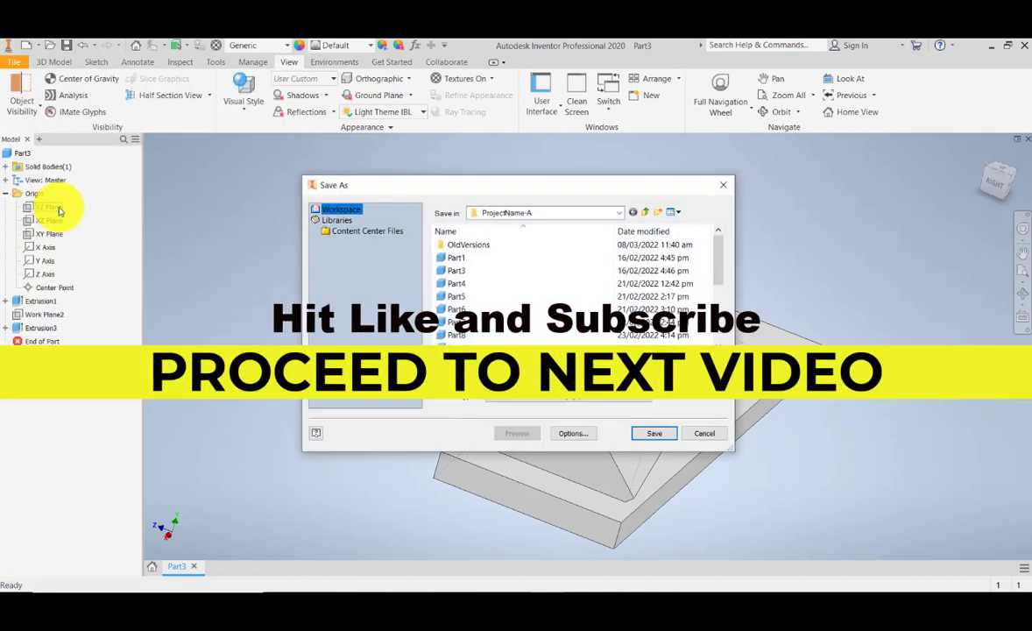
pyautogui.moveTo(721, 262); pyautogui.dragTo(722, 322)
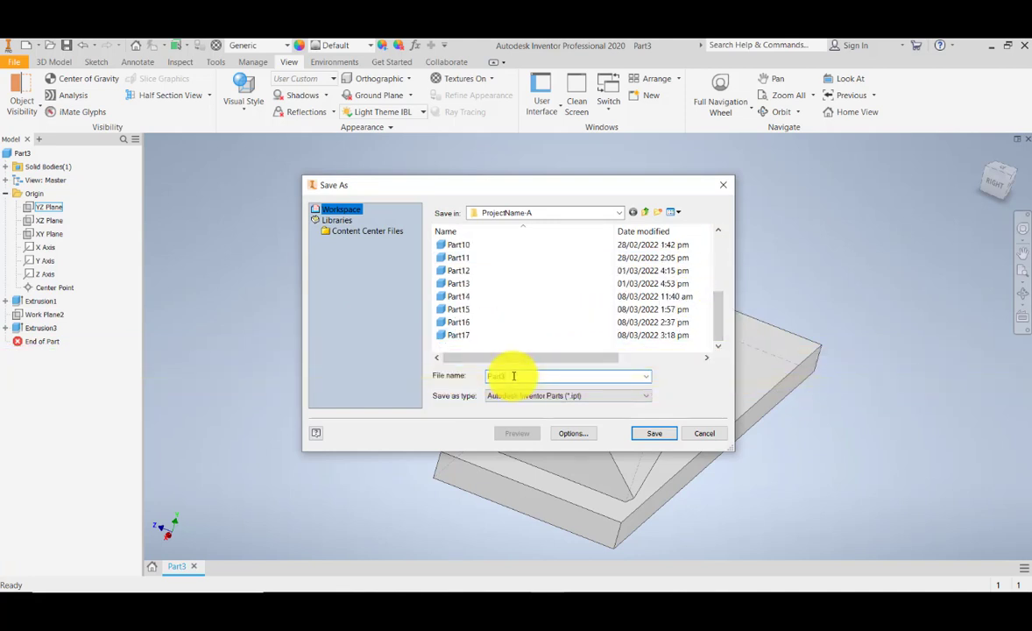
pyautogui.press('BackSpace')
pyautogui.write('18')
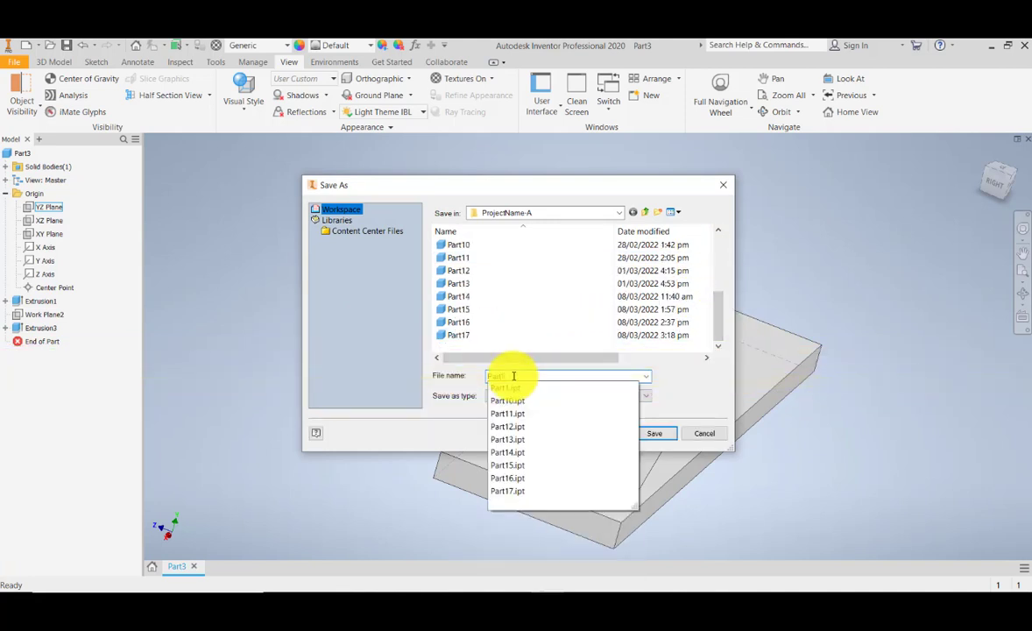
pyautogui.click(664, 434)
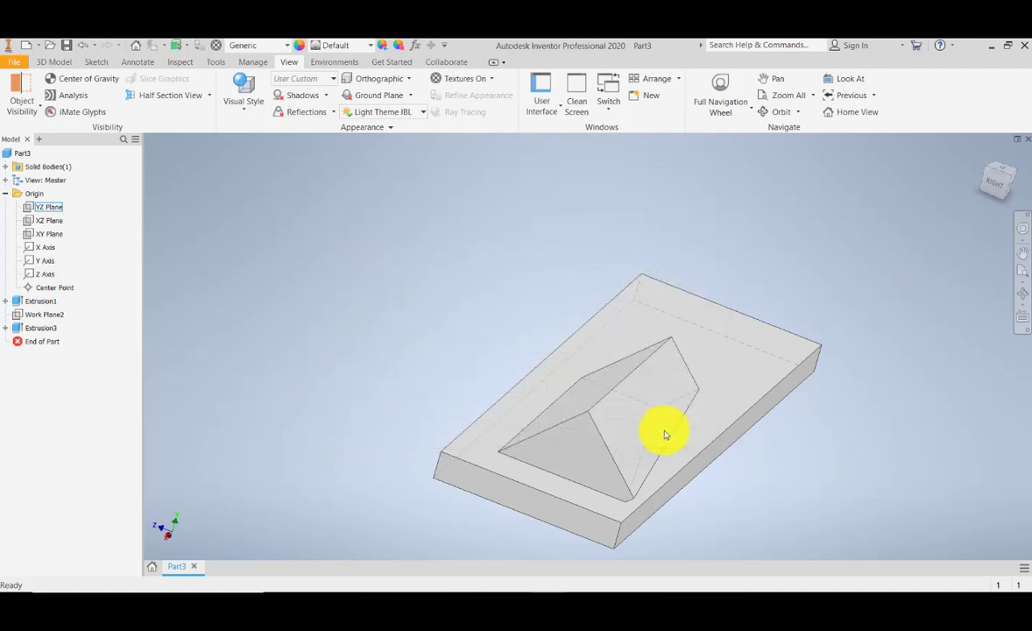